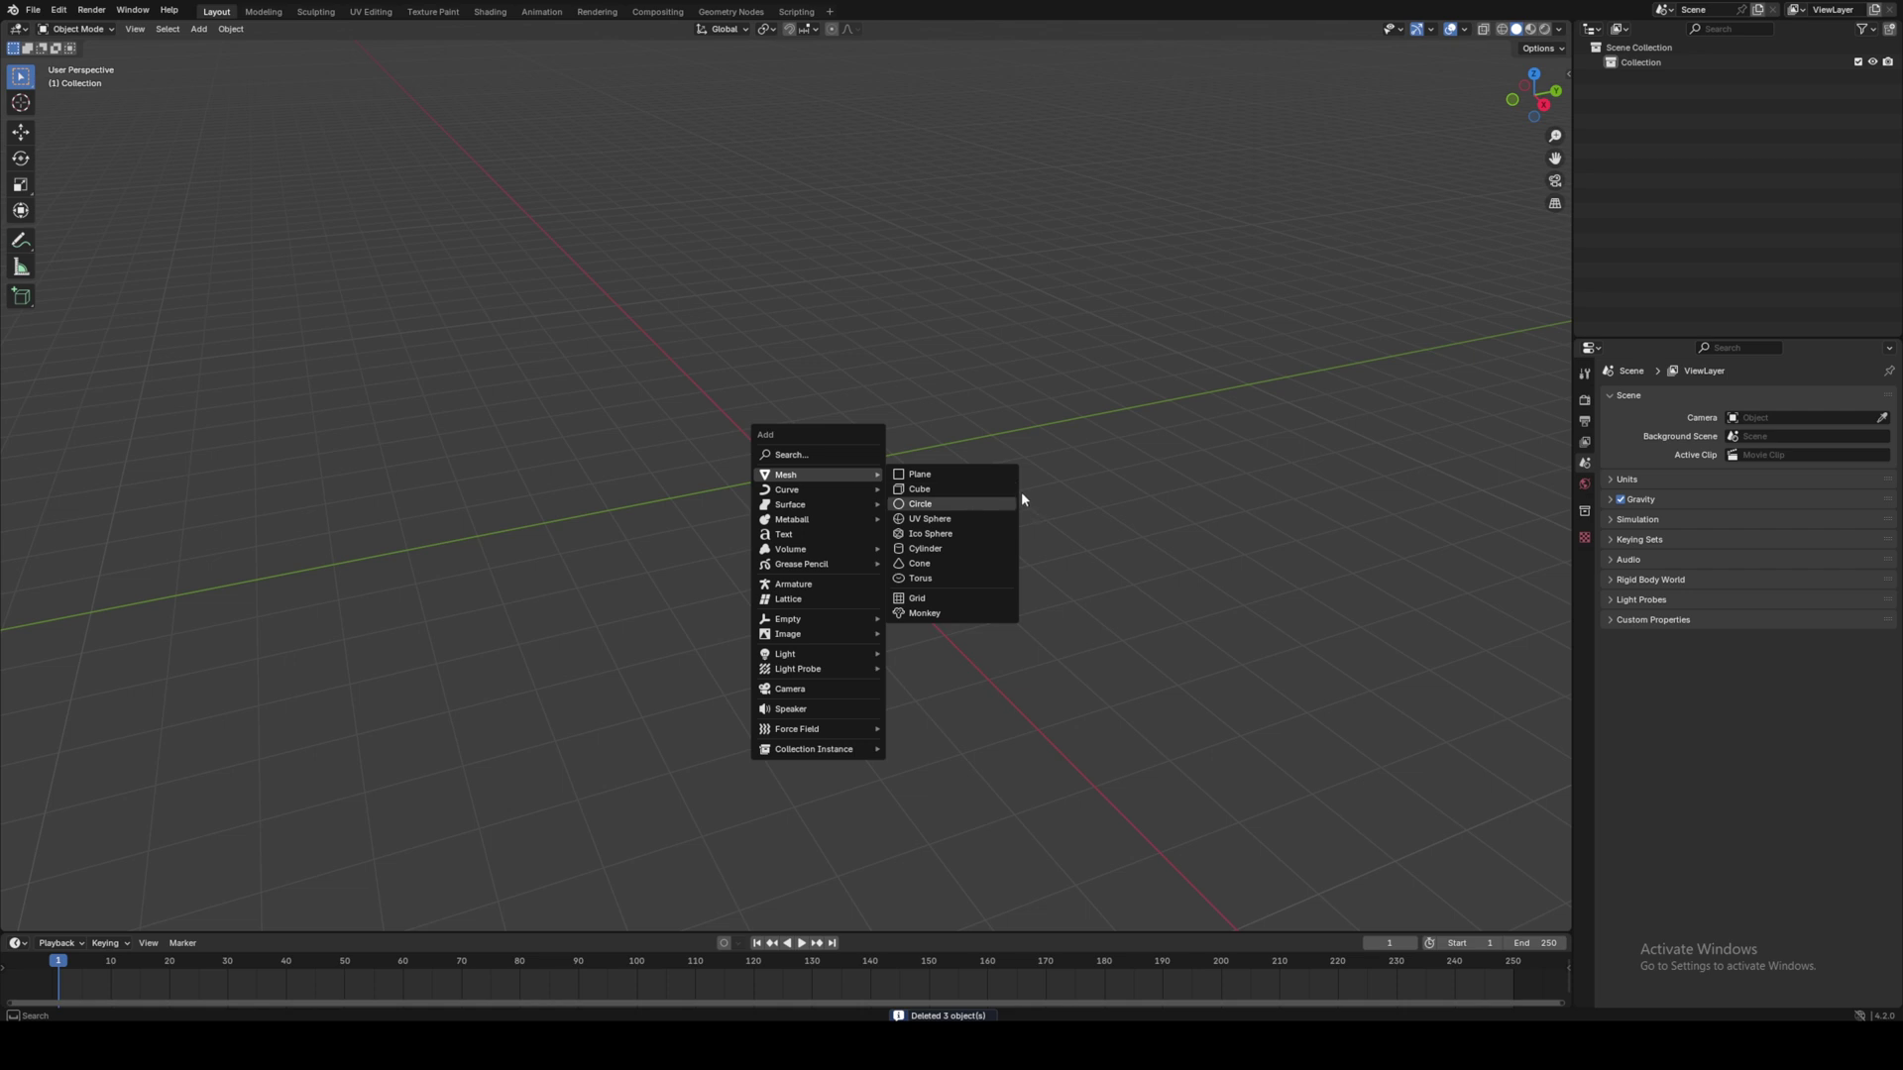
- Add a cube and set its X and Y dimensions to 5 m and 10 m
click(1005, 494)
key(n)
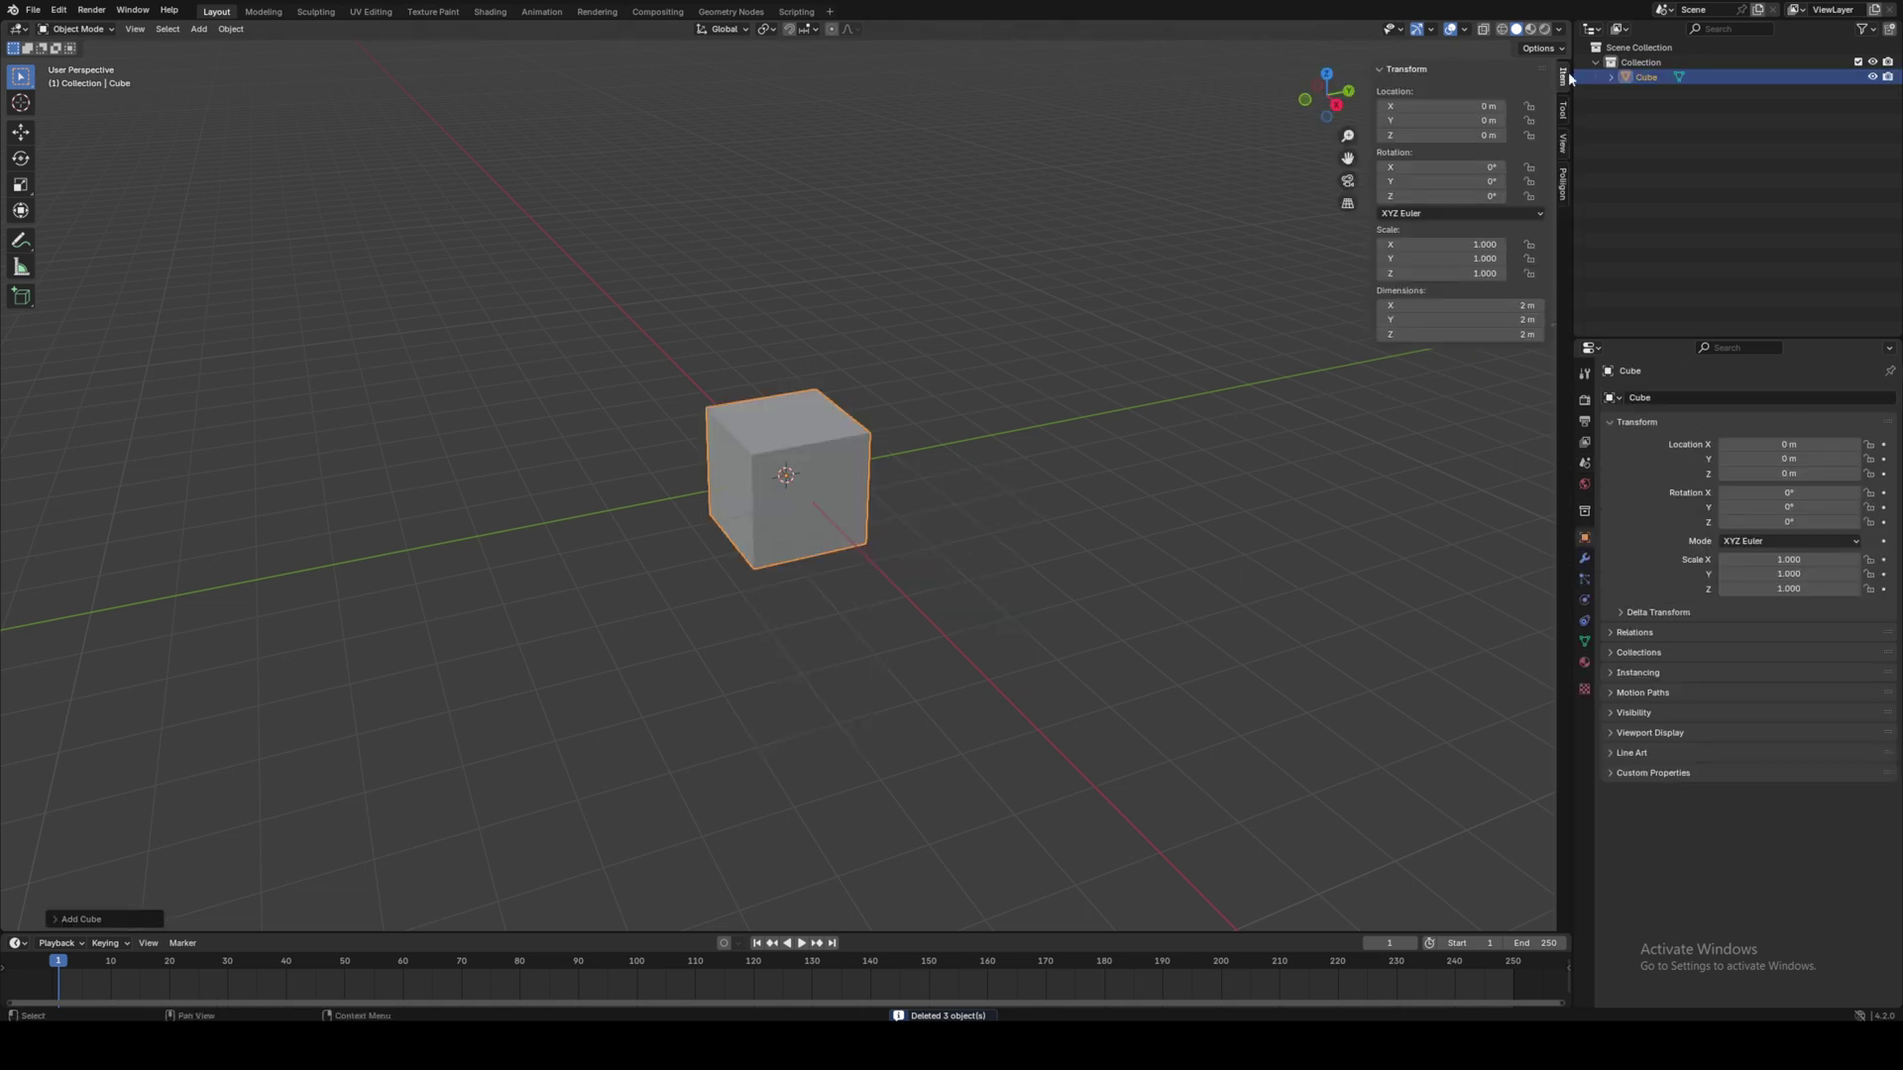
click(1476, 306)
text(5)
key(Tab)
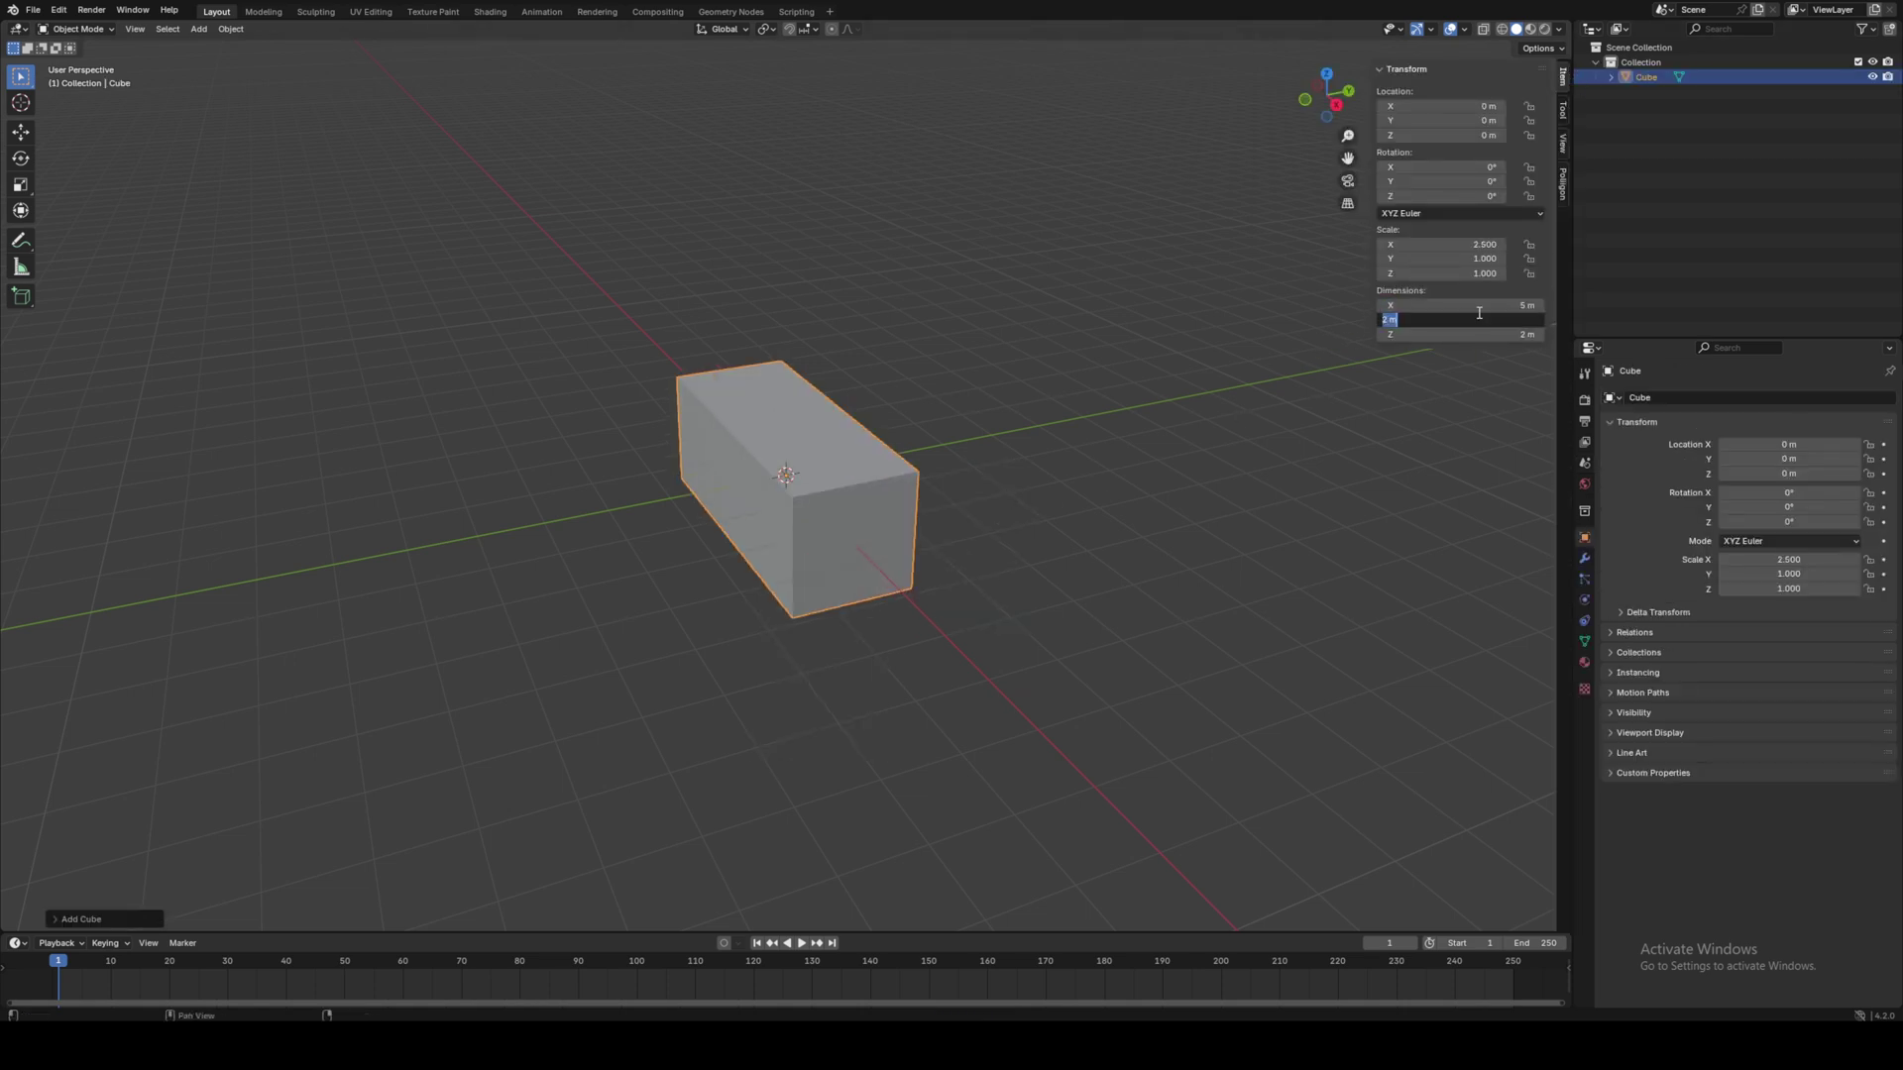
text(10)
key(Return)
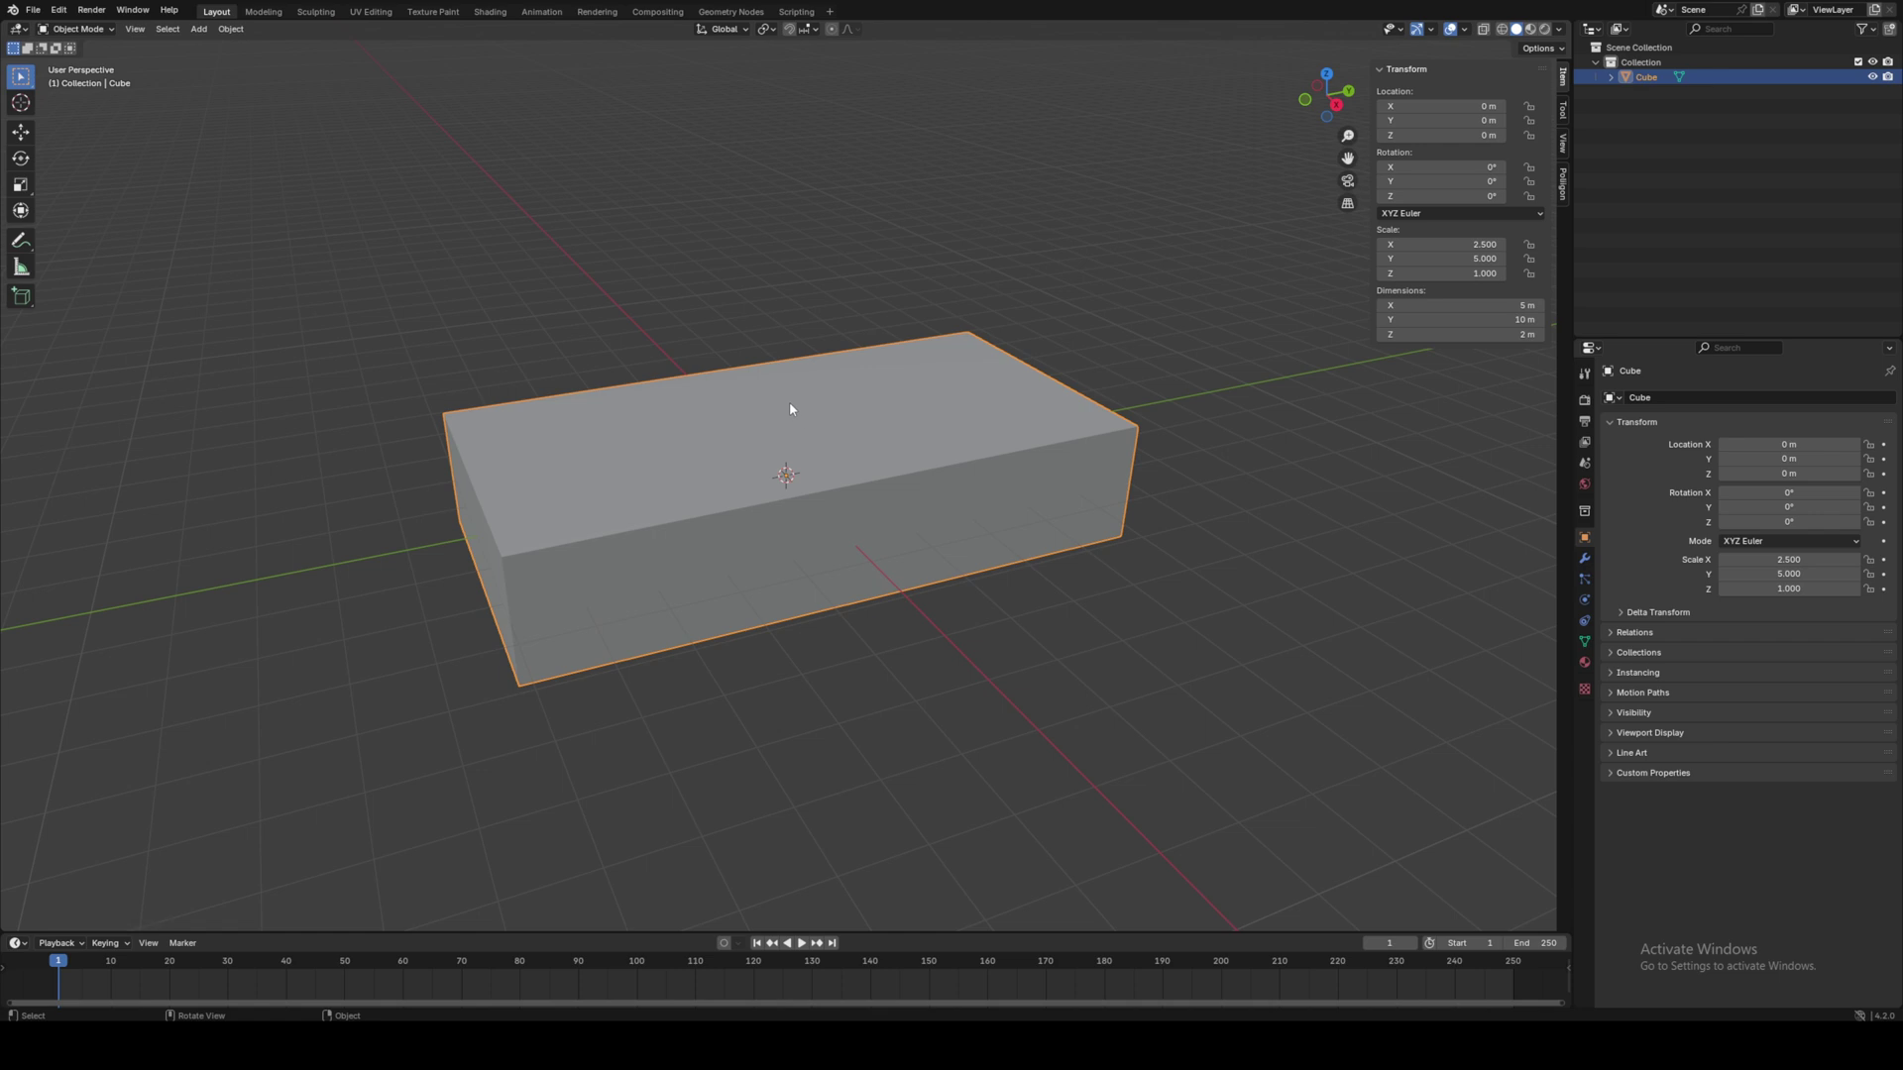
- Inset the cube's top face to a thin rim and extrude it down into a basin
key(Tab)
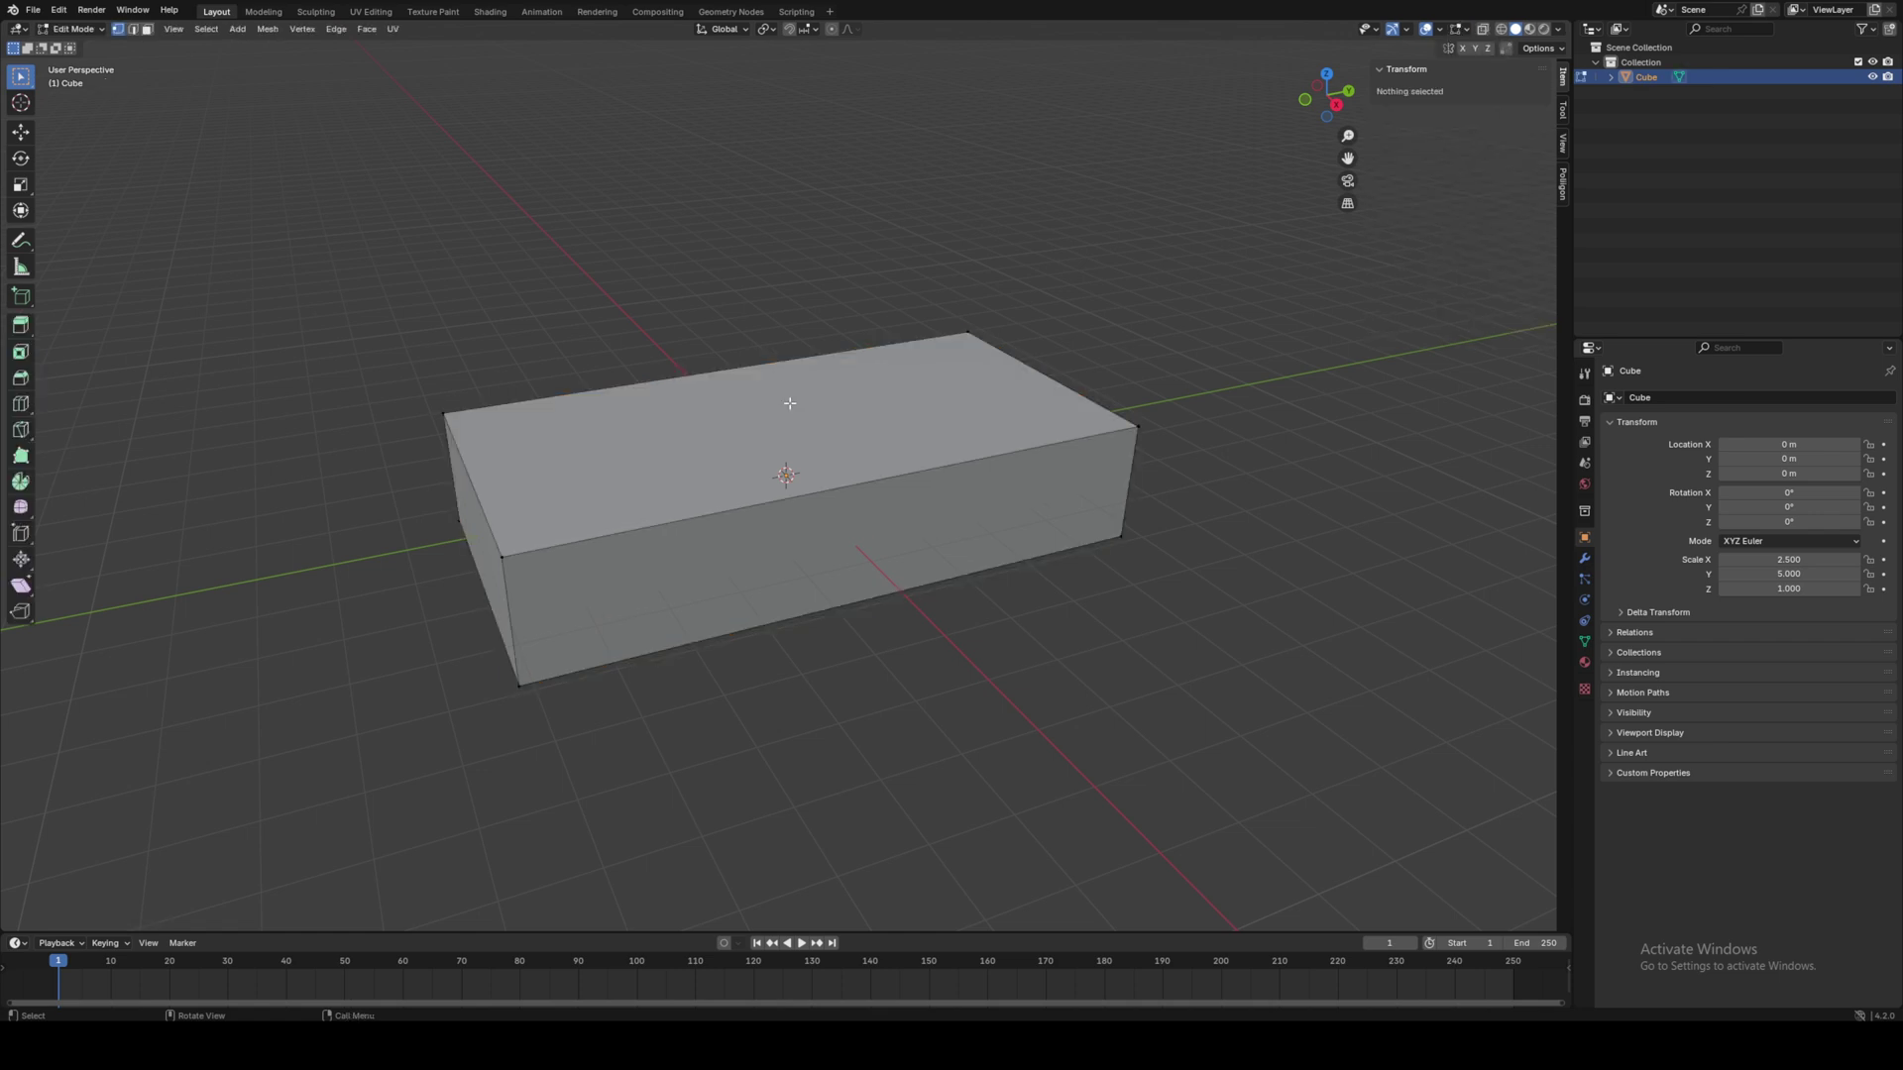
click(19, 356)
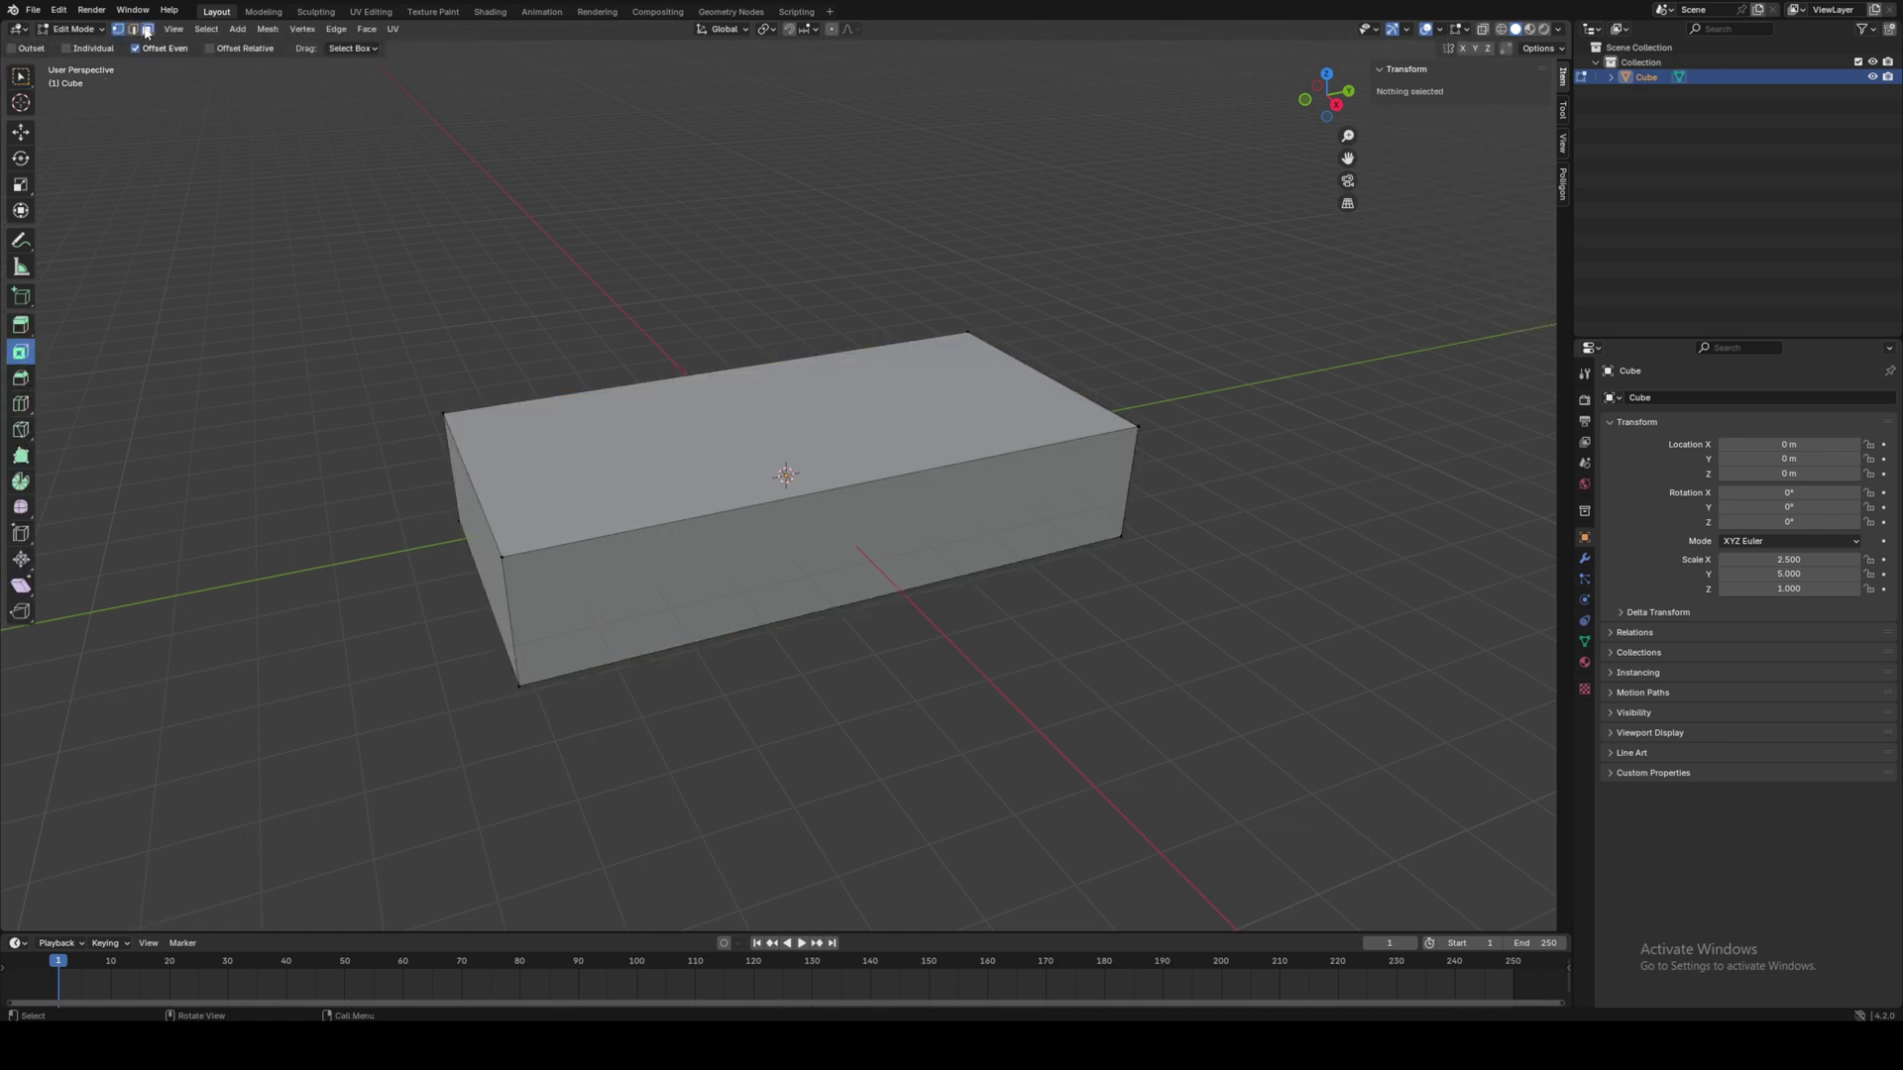
click(802, 460)
drag(815, 438, 803, 437)
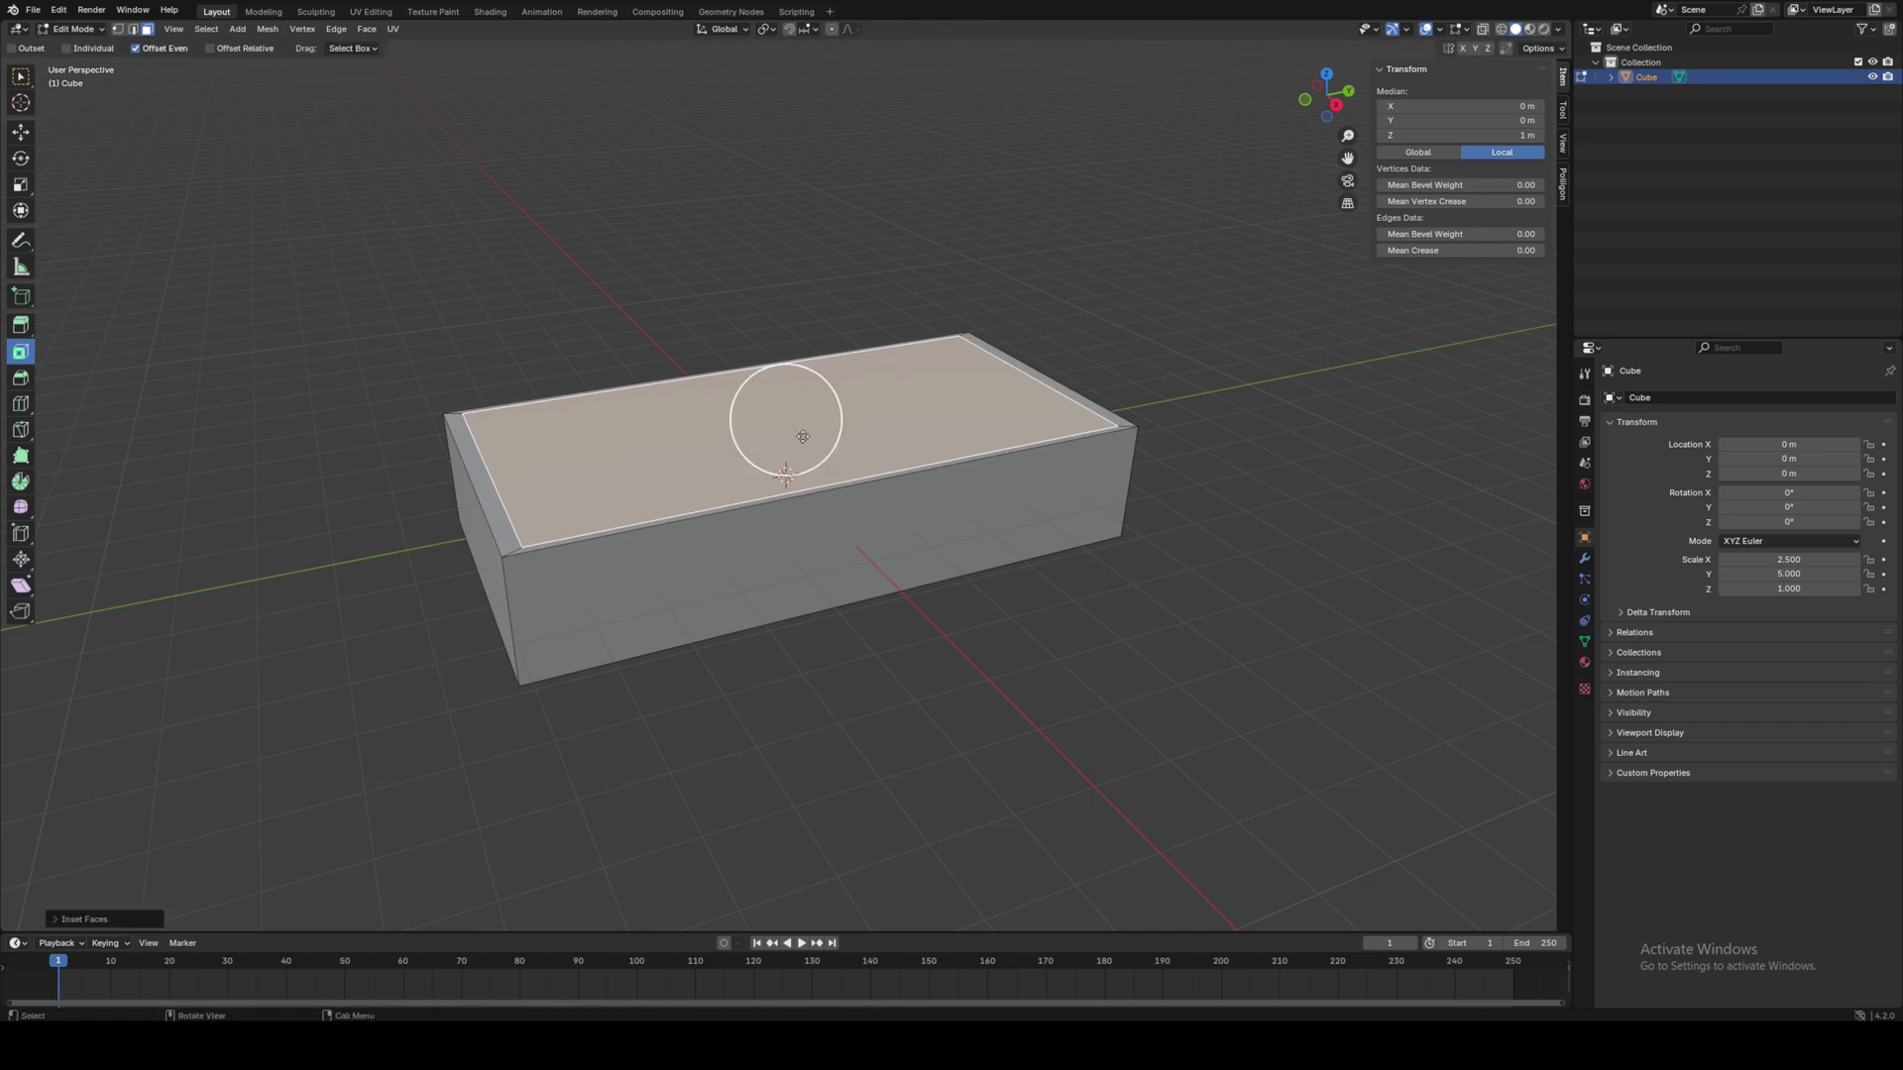
key(e)
click(785, 499)
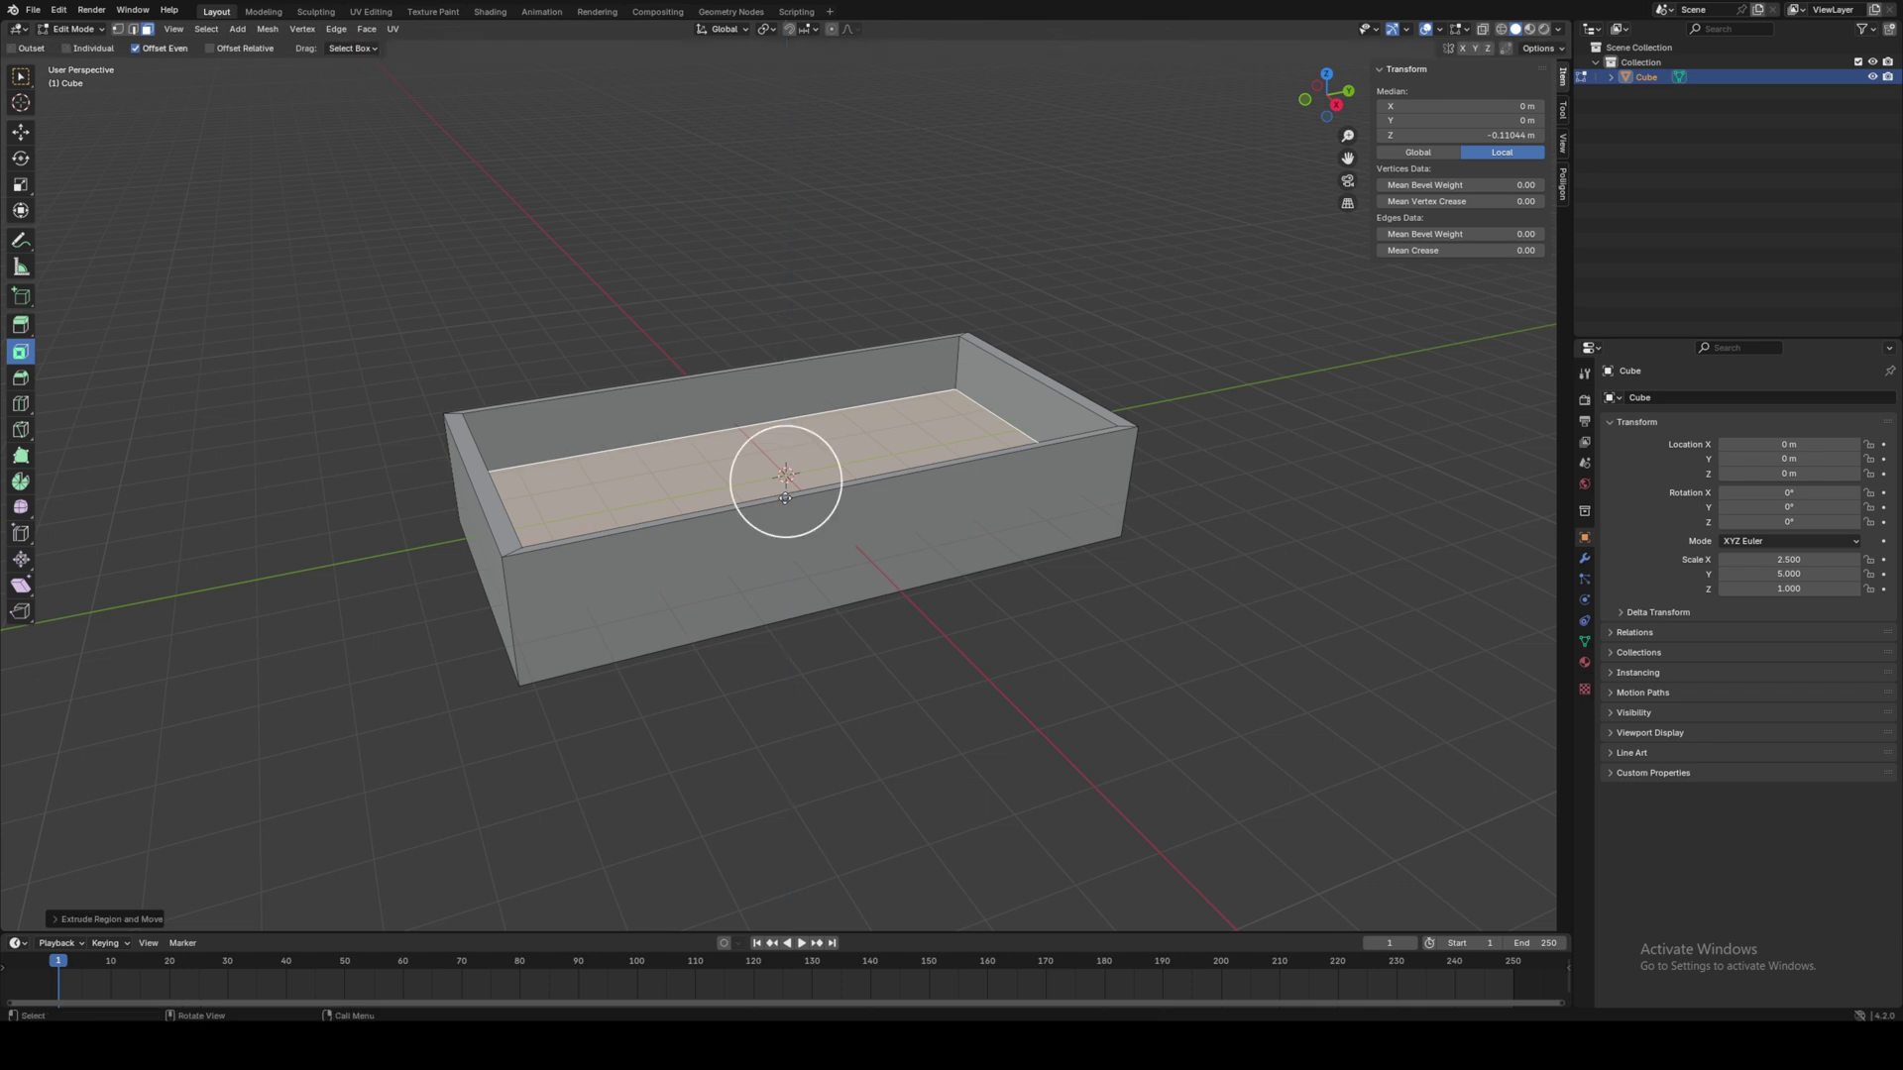
- Mark seams on all the mesh's edges and UV unwrap it
key(a)
key(ctrl+e)
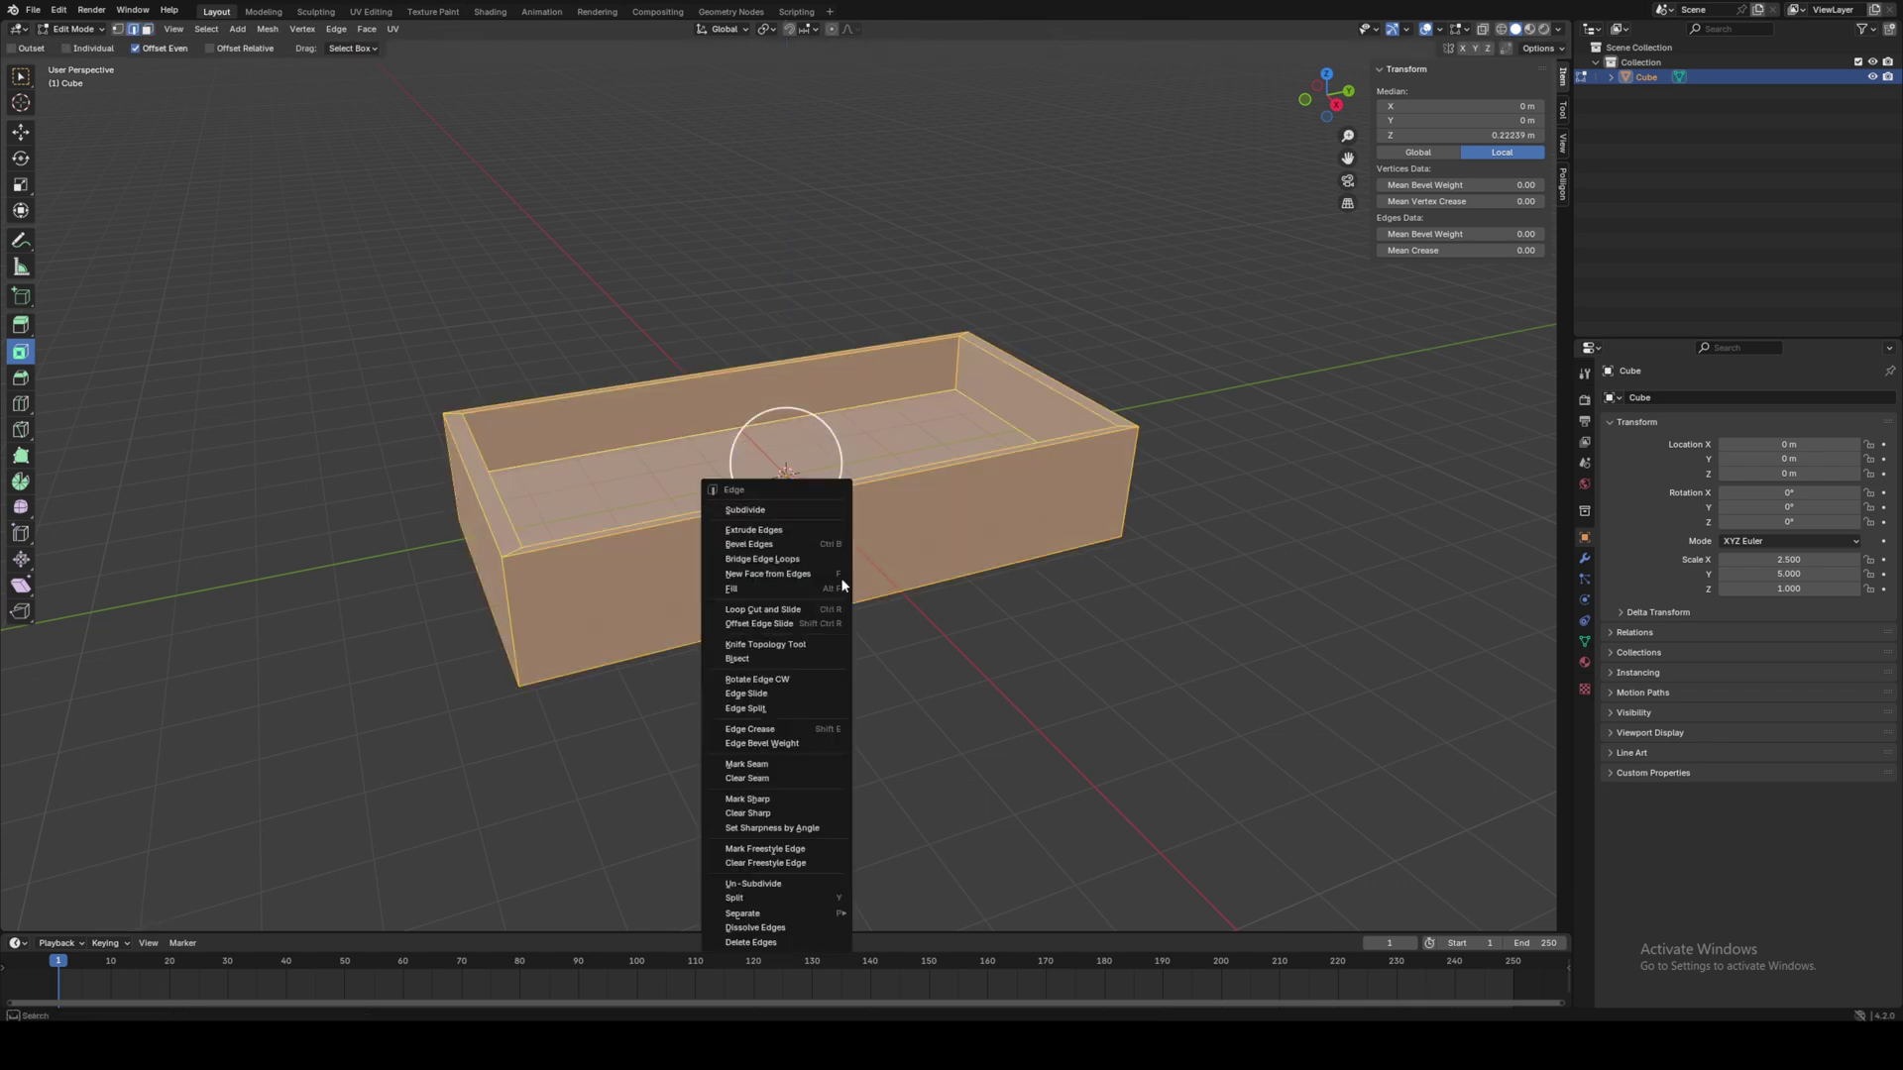
click(764, 766)
key(3)
key(ctrl+f)
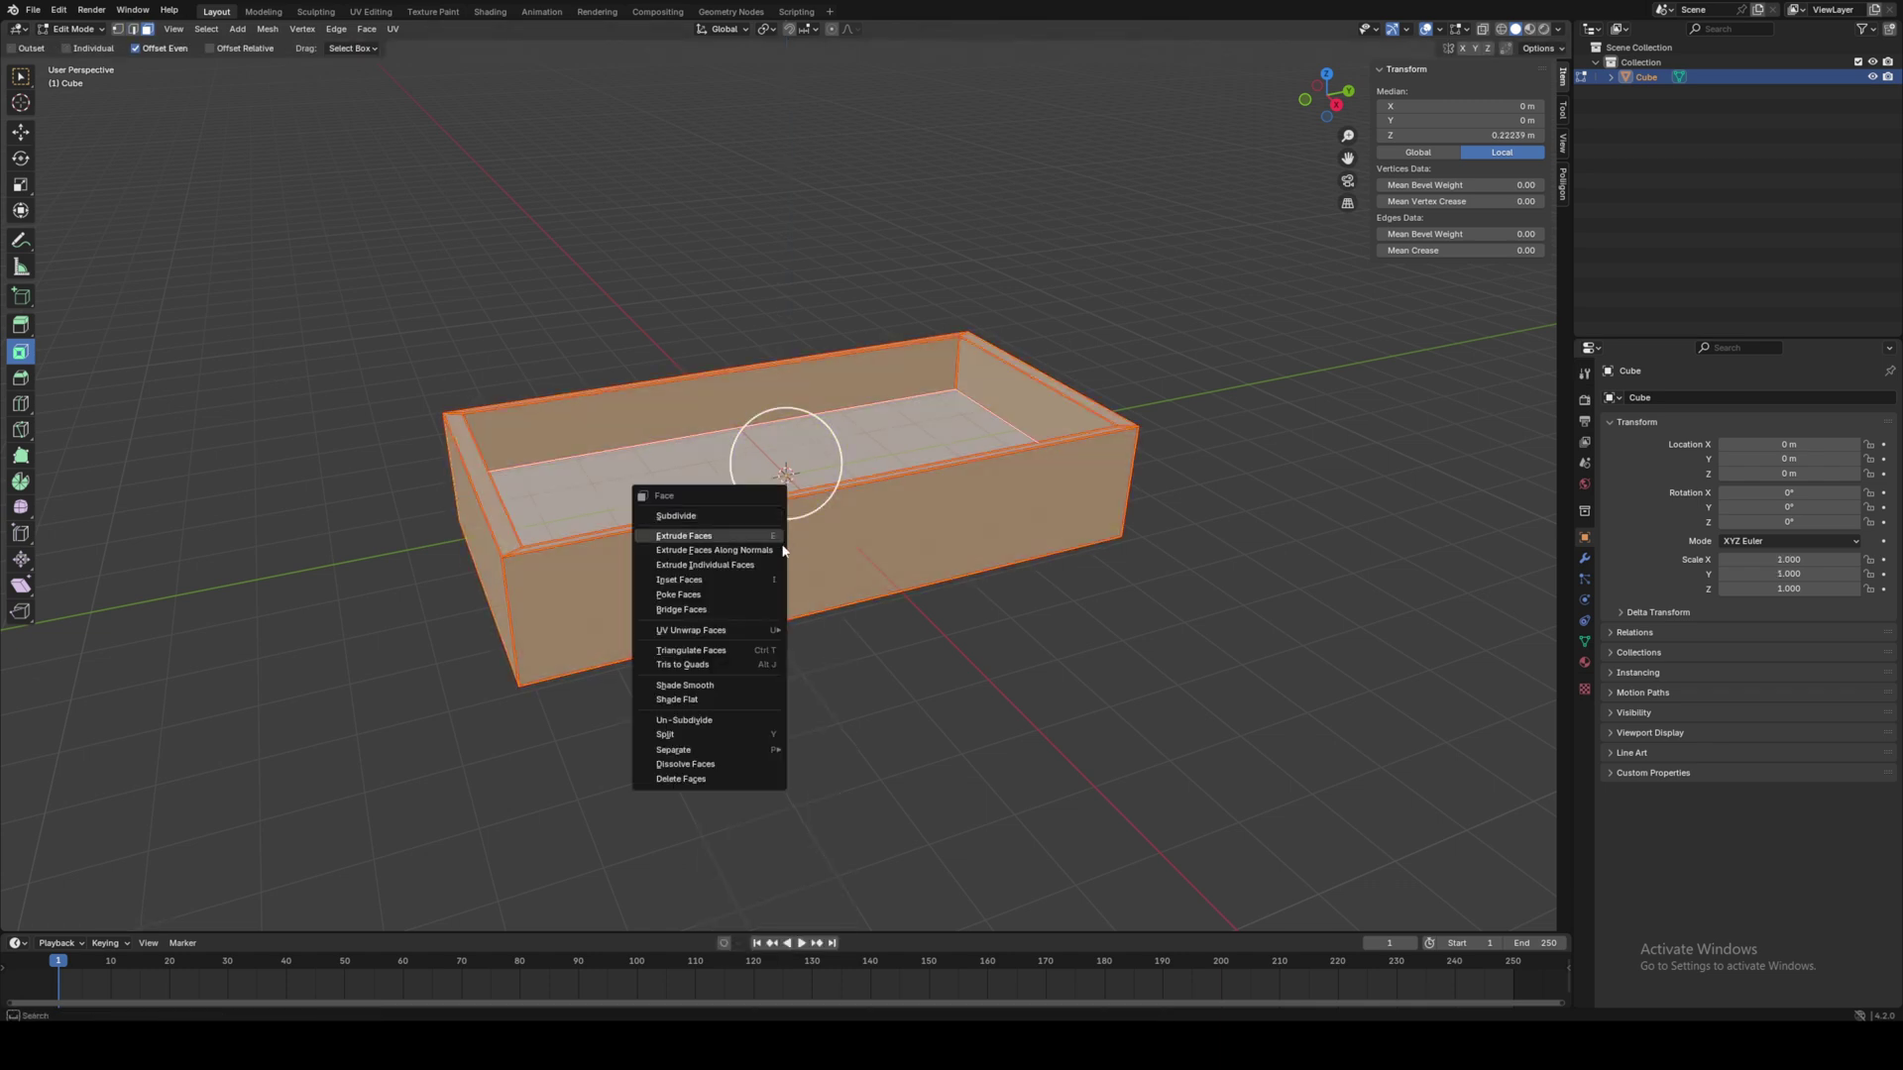
mouse_move(755, 633)
click(828, 632)
- Back in object mode, link the base colour image to the Principled BSDF's Base Color
key(Tab)
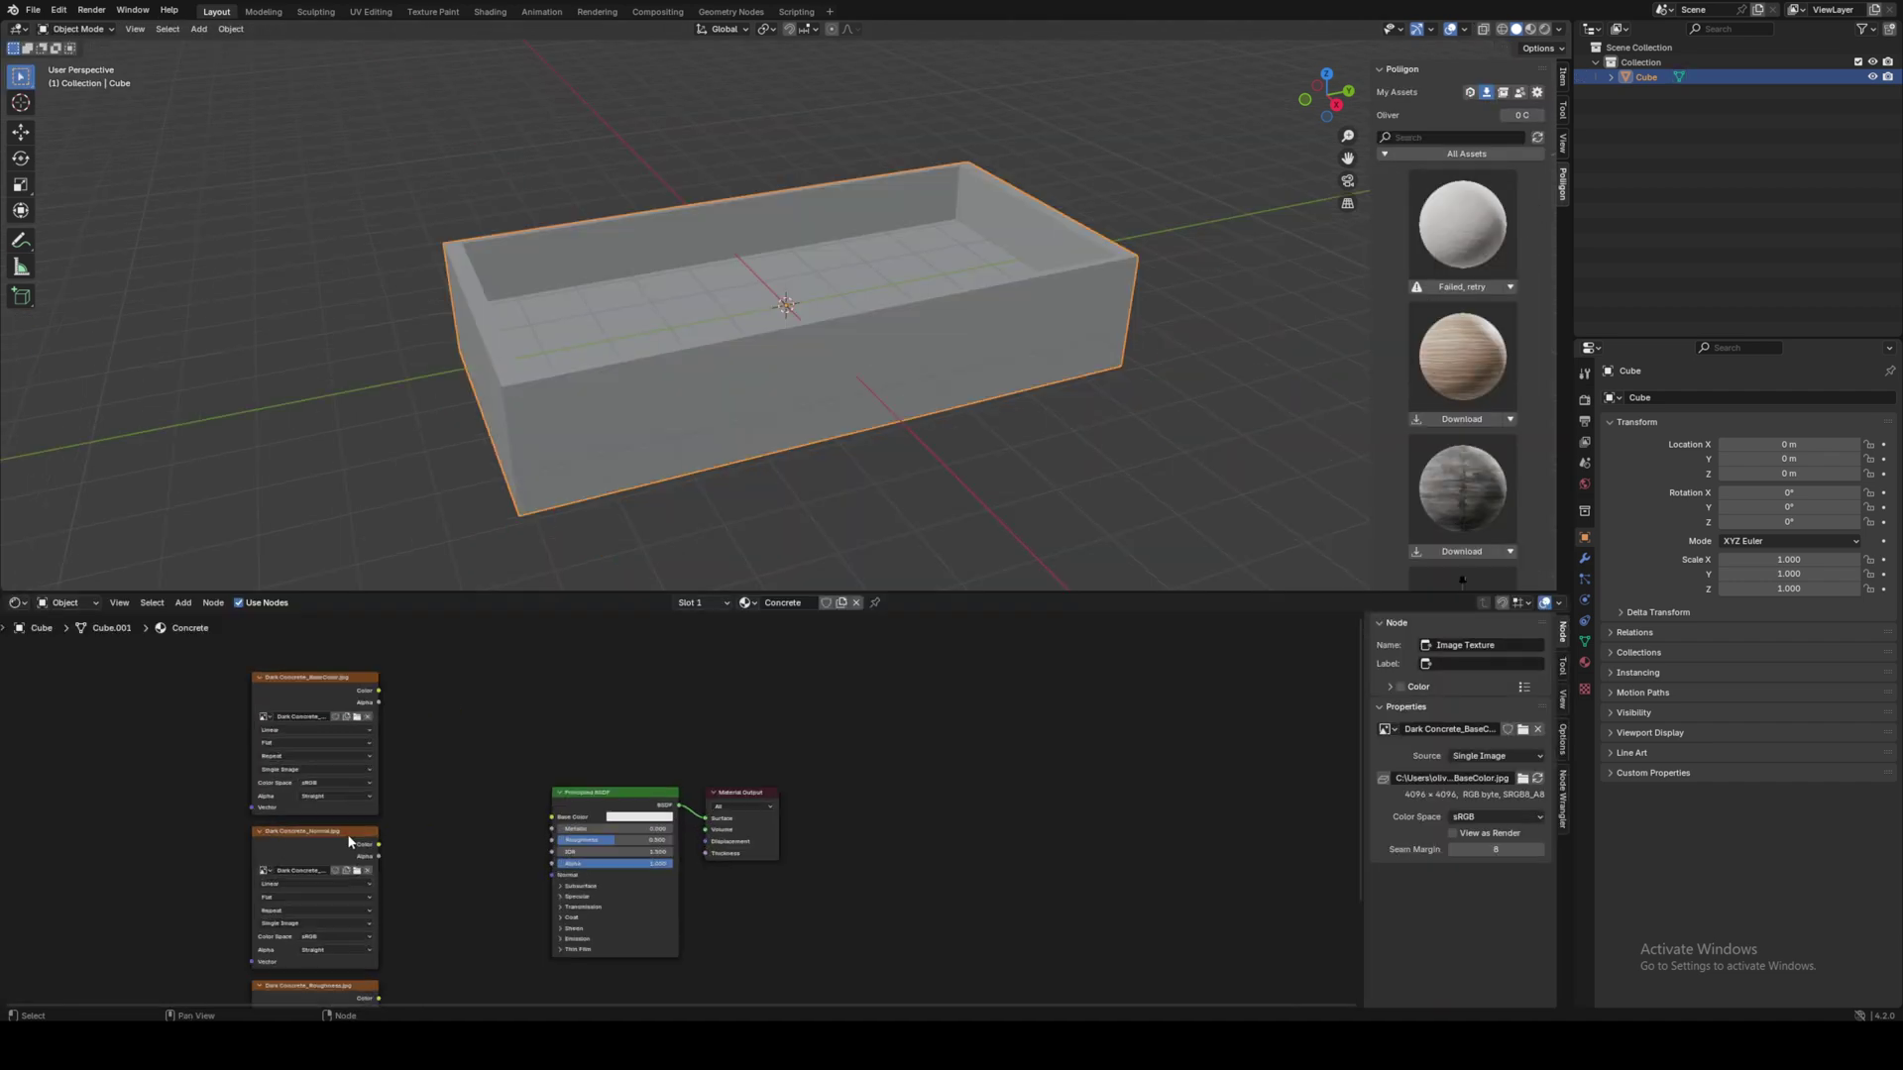
scroll(692, 866, up, 2)
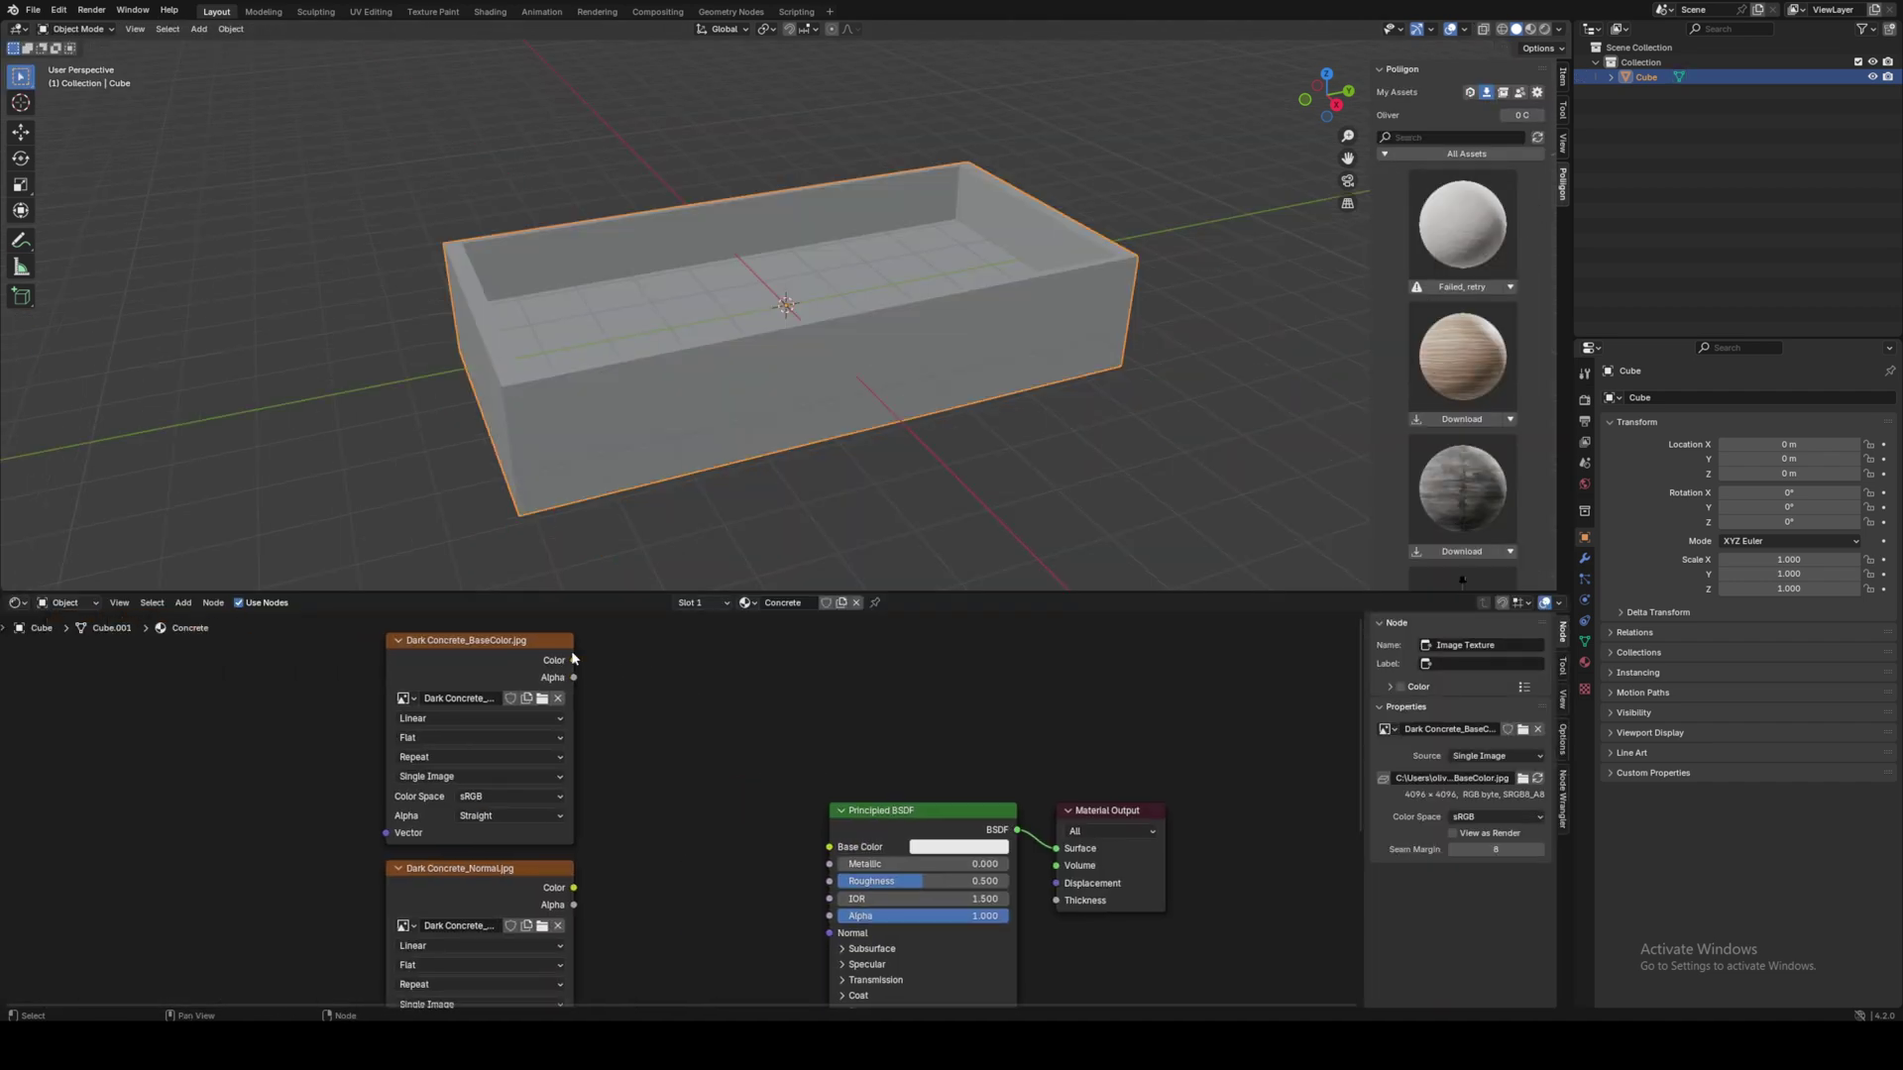
drag(573, 658, 829, 847)
middle_drag(744, 888, 687, 670)
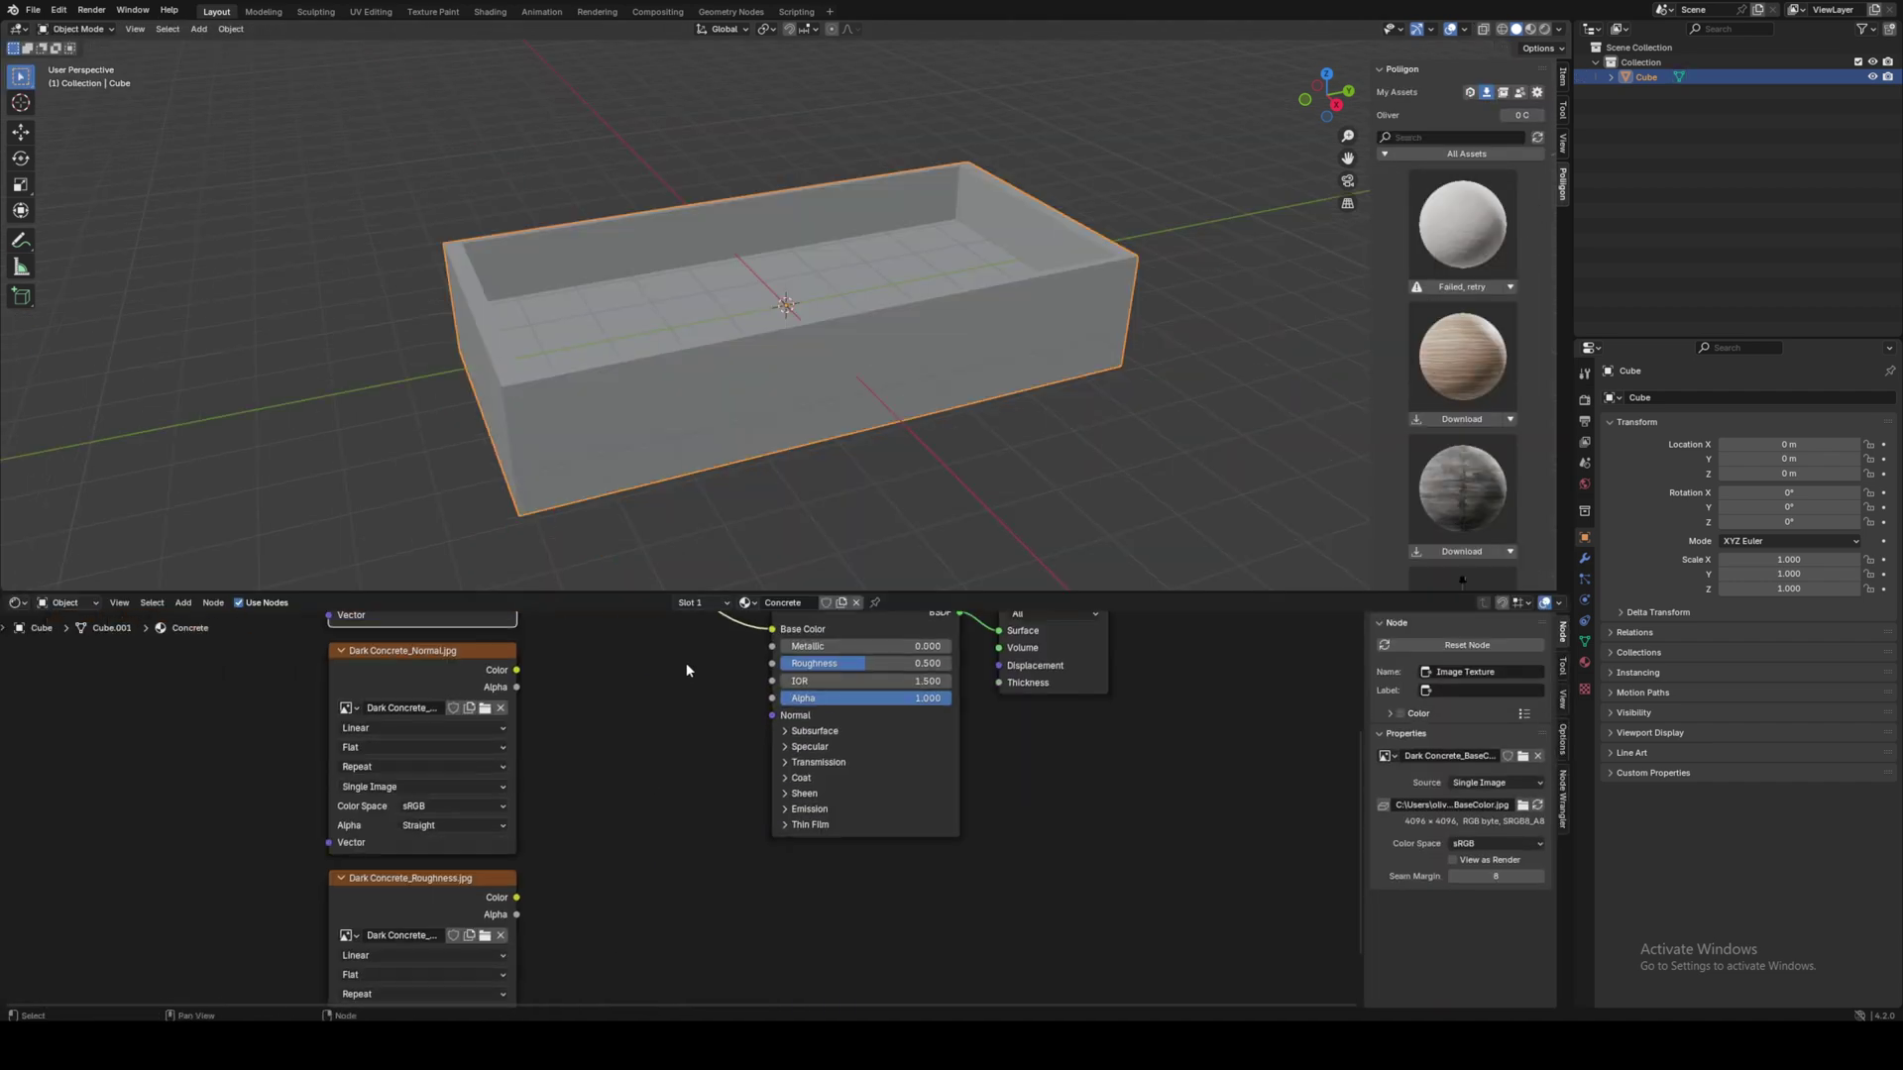
scroll(687, 670, down, 2)
- Route the normal image through a new Normal Map node into the shader's Normal
drag(507, 711, 571, 765)
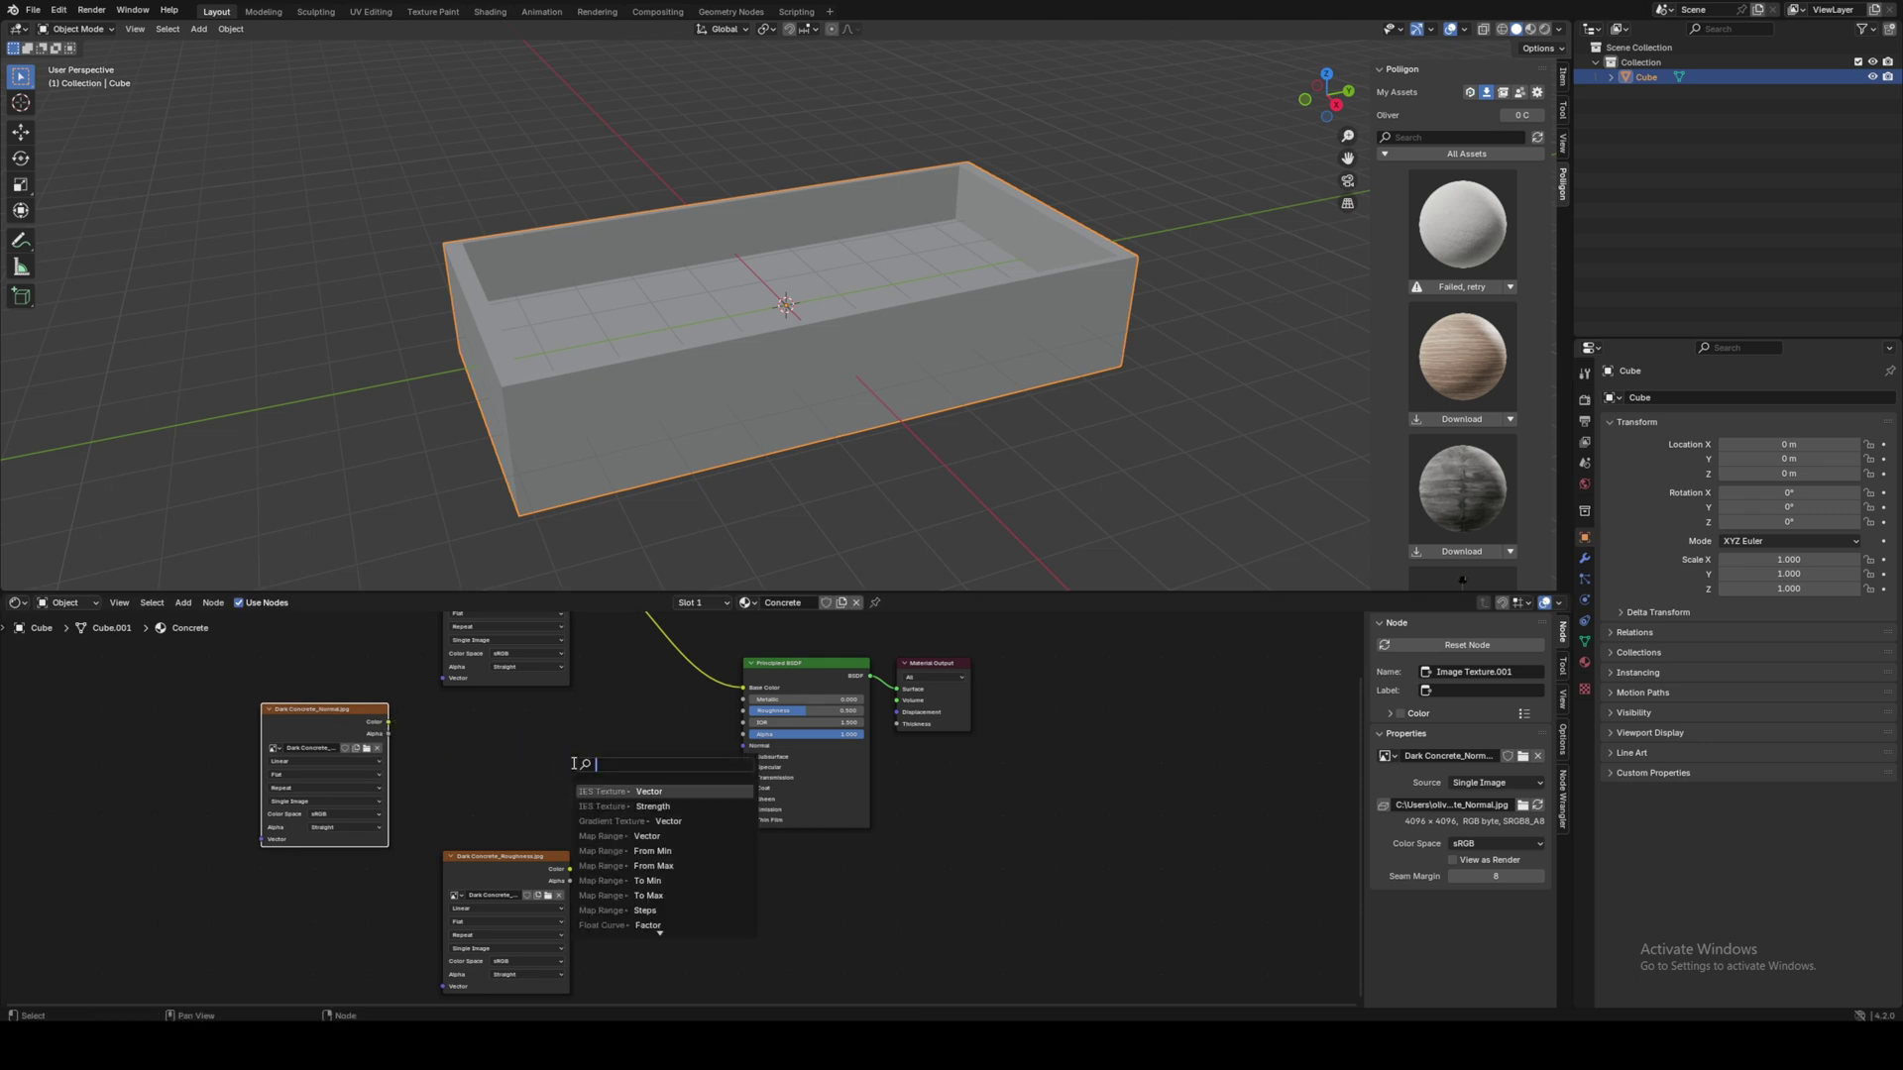
text(norm map)
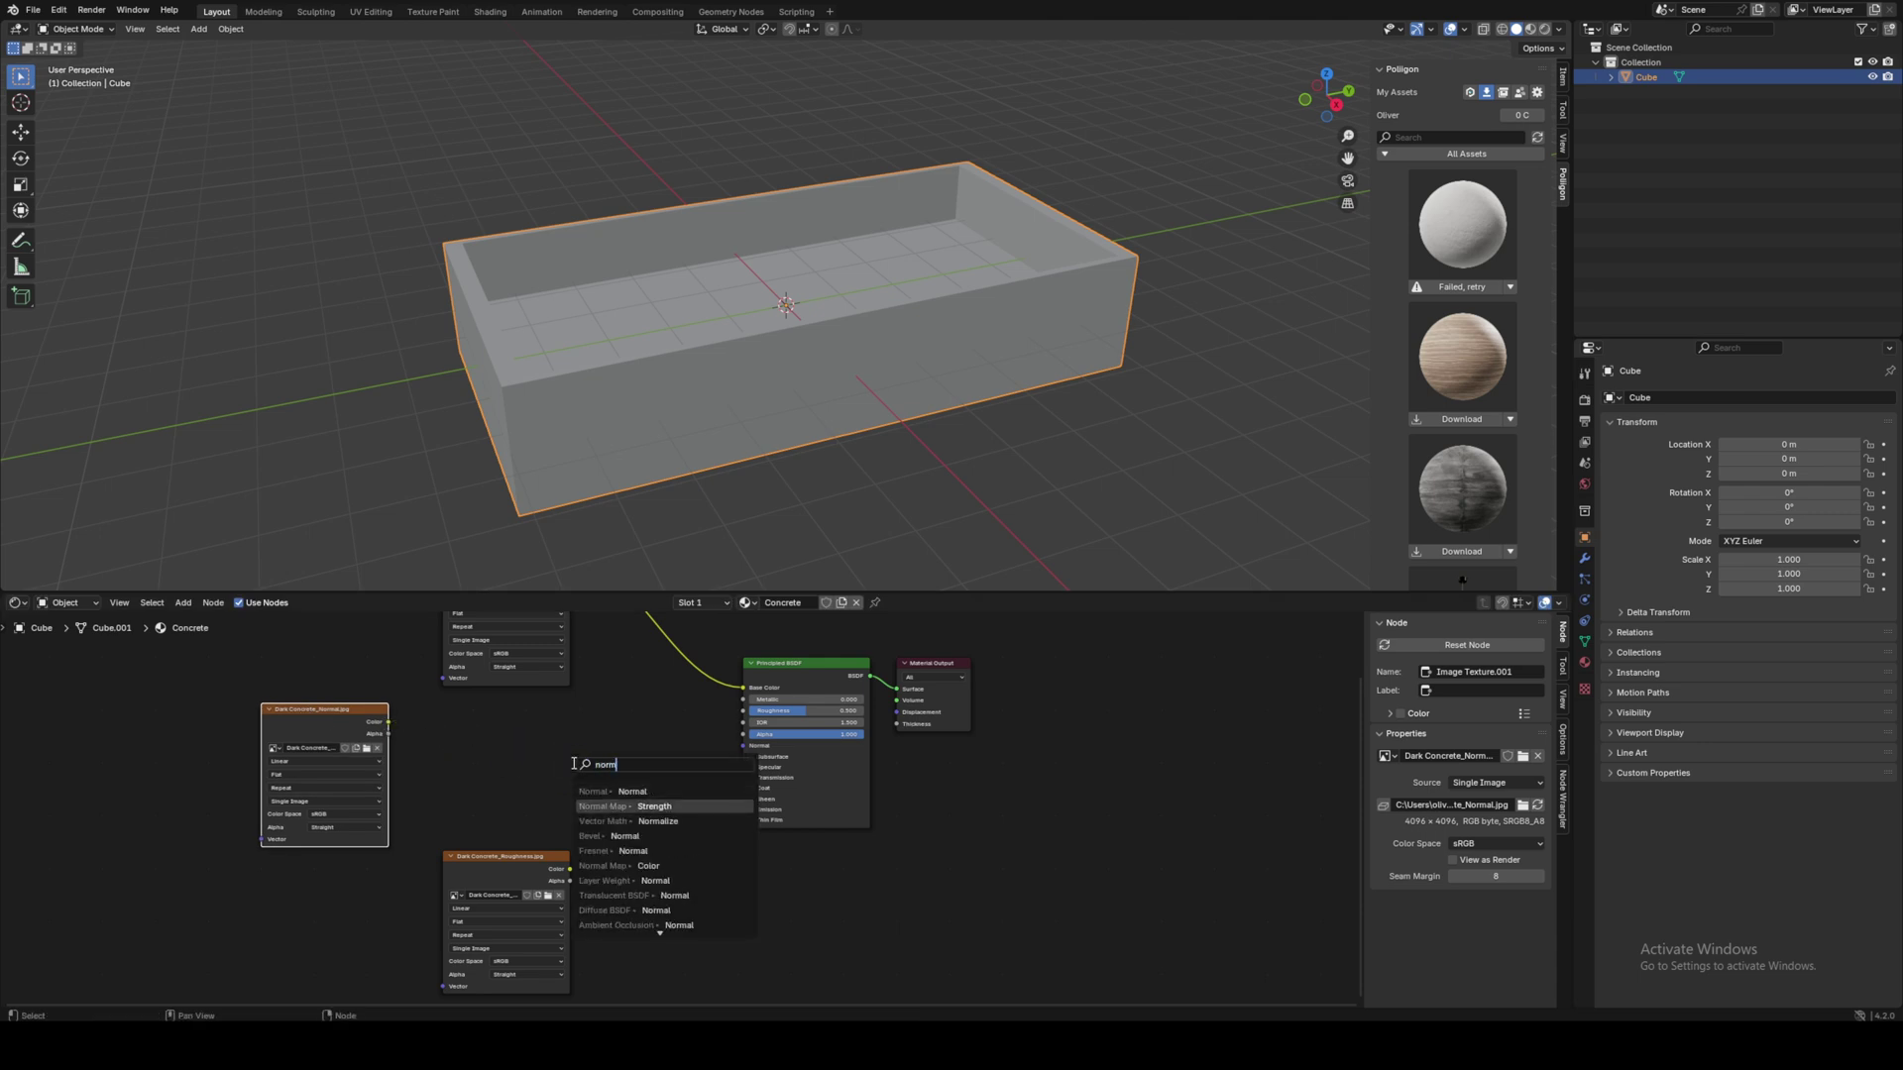
click(628, 805)
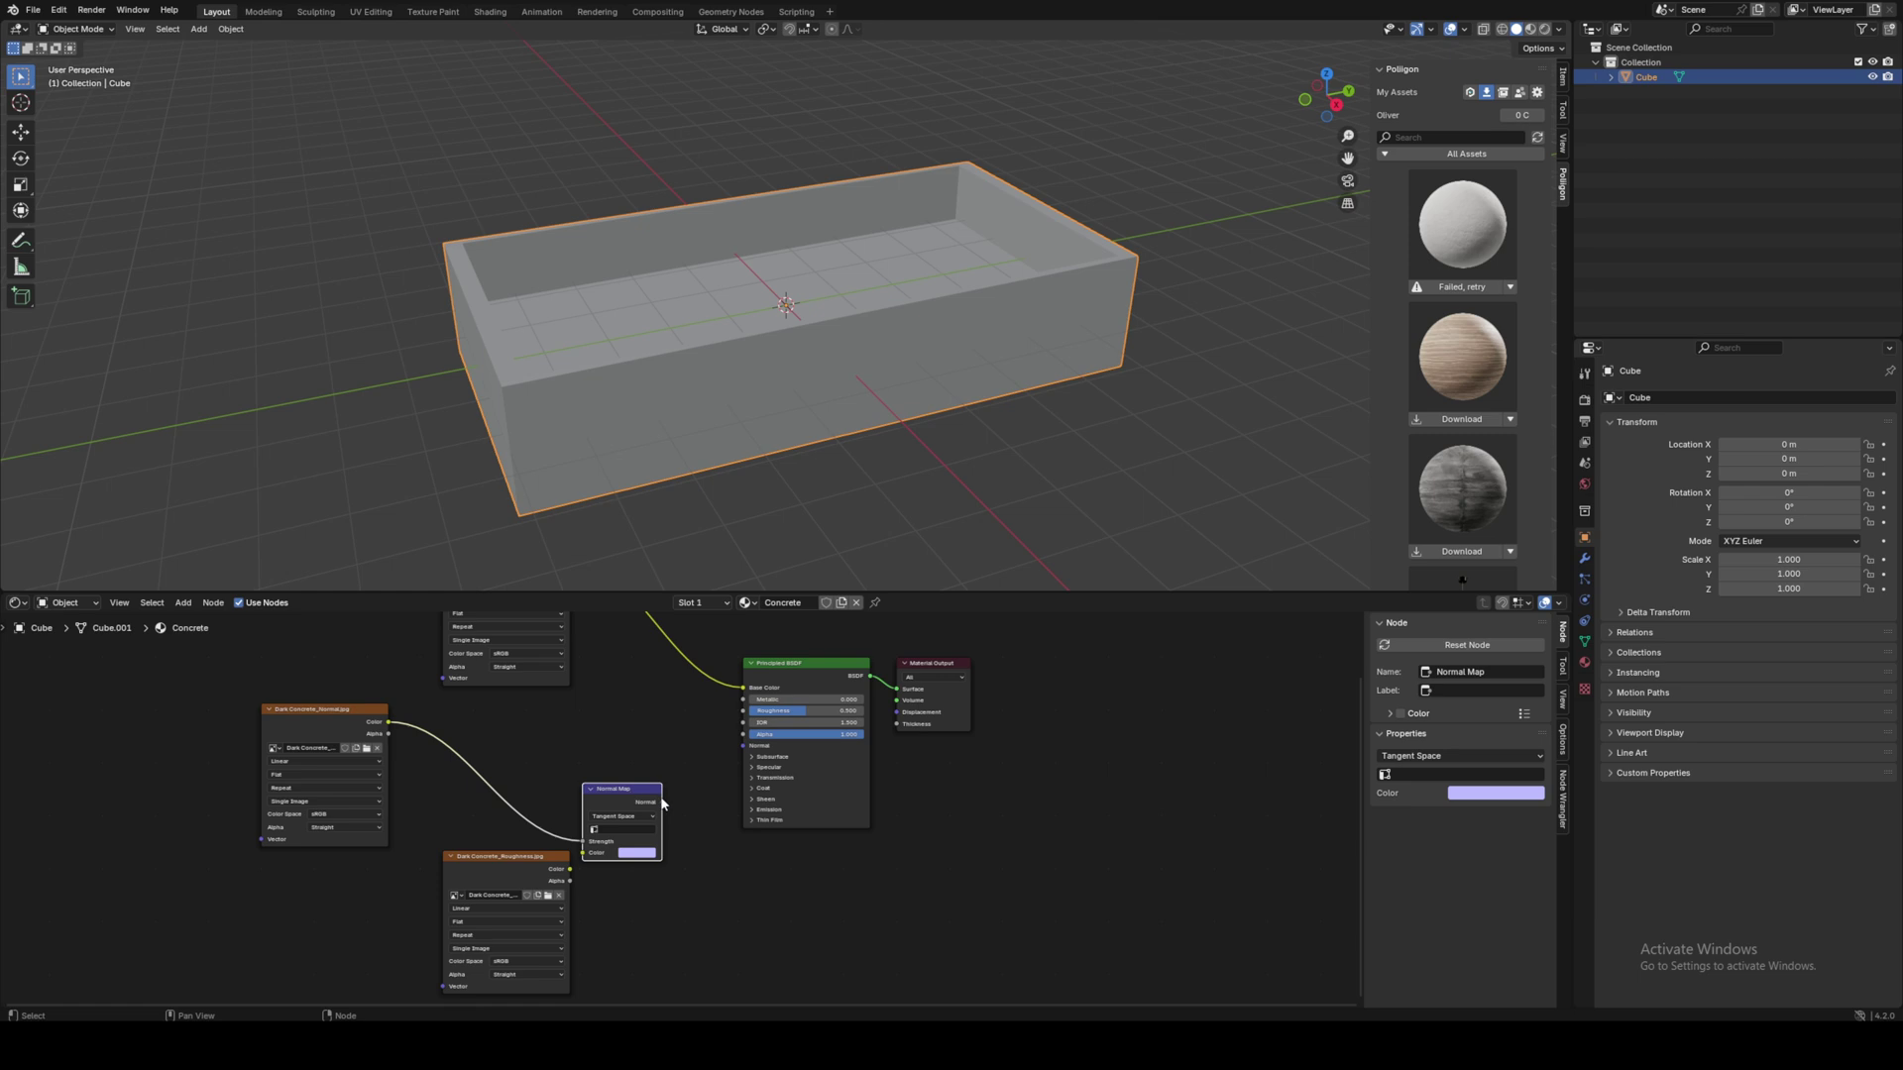
drag(661, 802, 741, 746)
drag(340, 732, 365, 907)
- Connect the roughness image to Roughness and set the roughness and normal images to Non-Color
drag(475, 855, 311, 693)
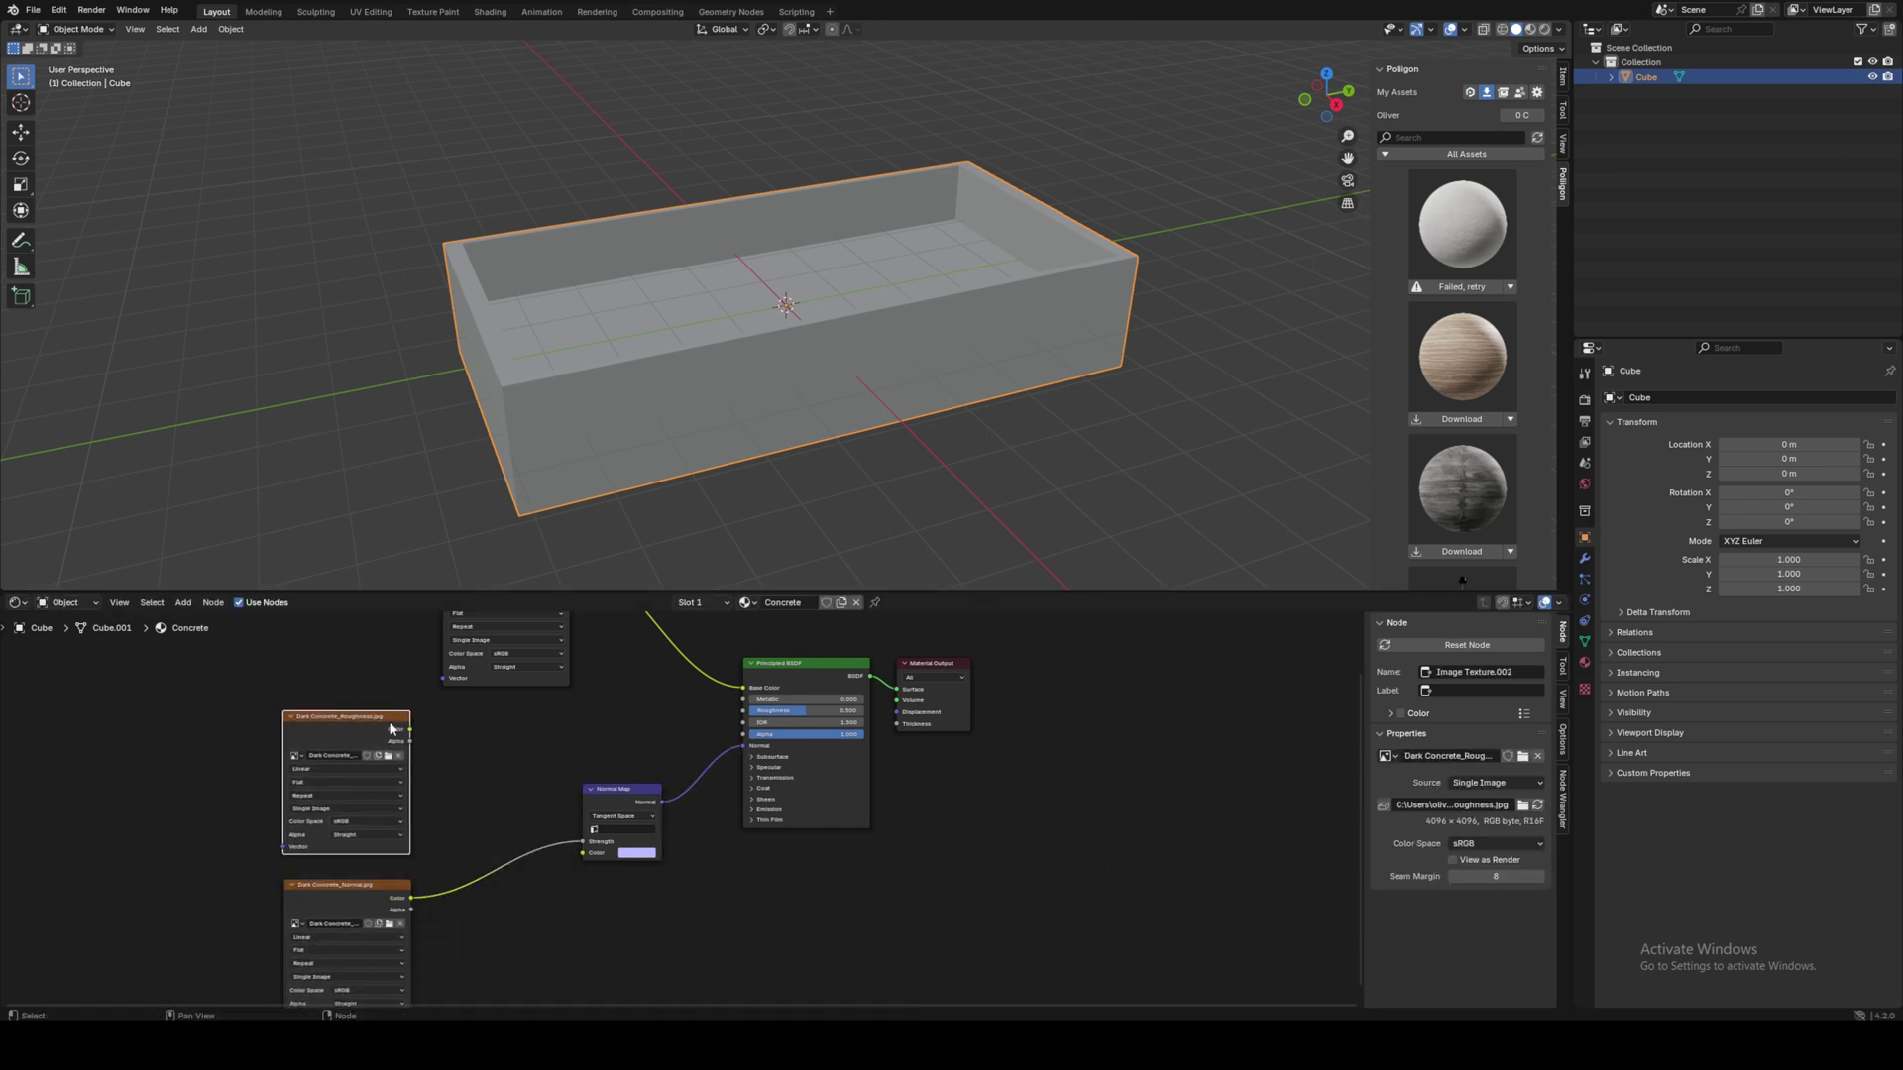
drag(411, 729, 743, 710)
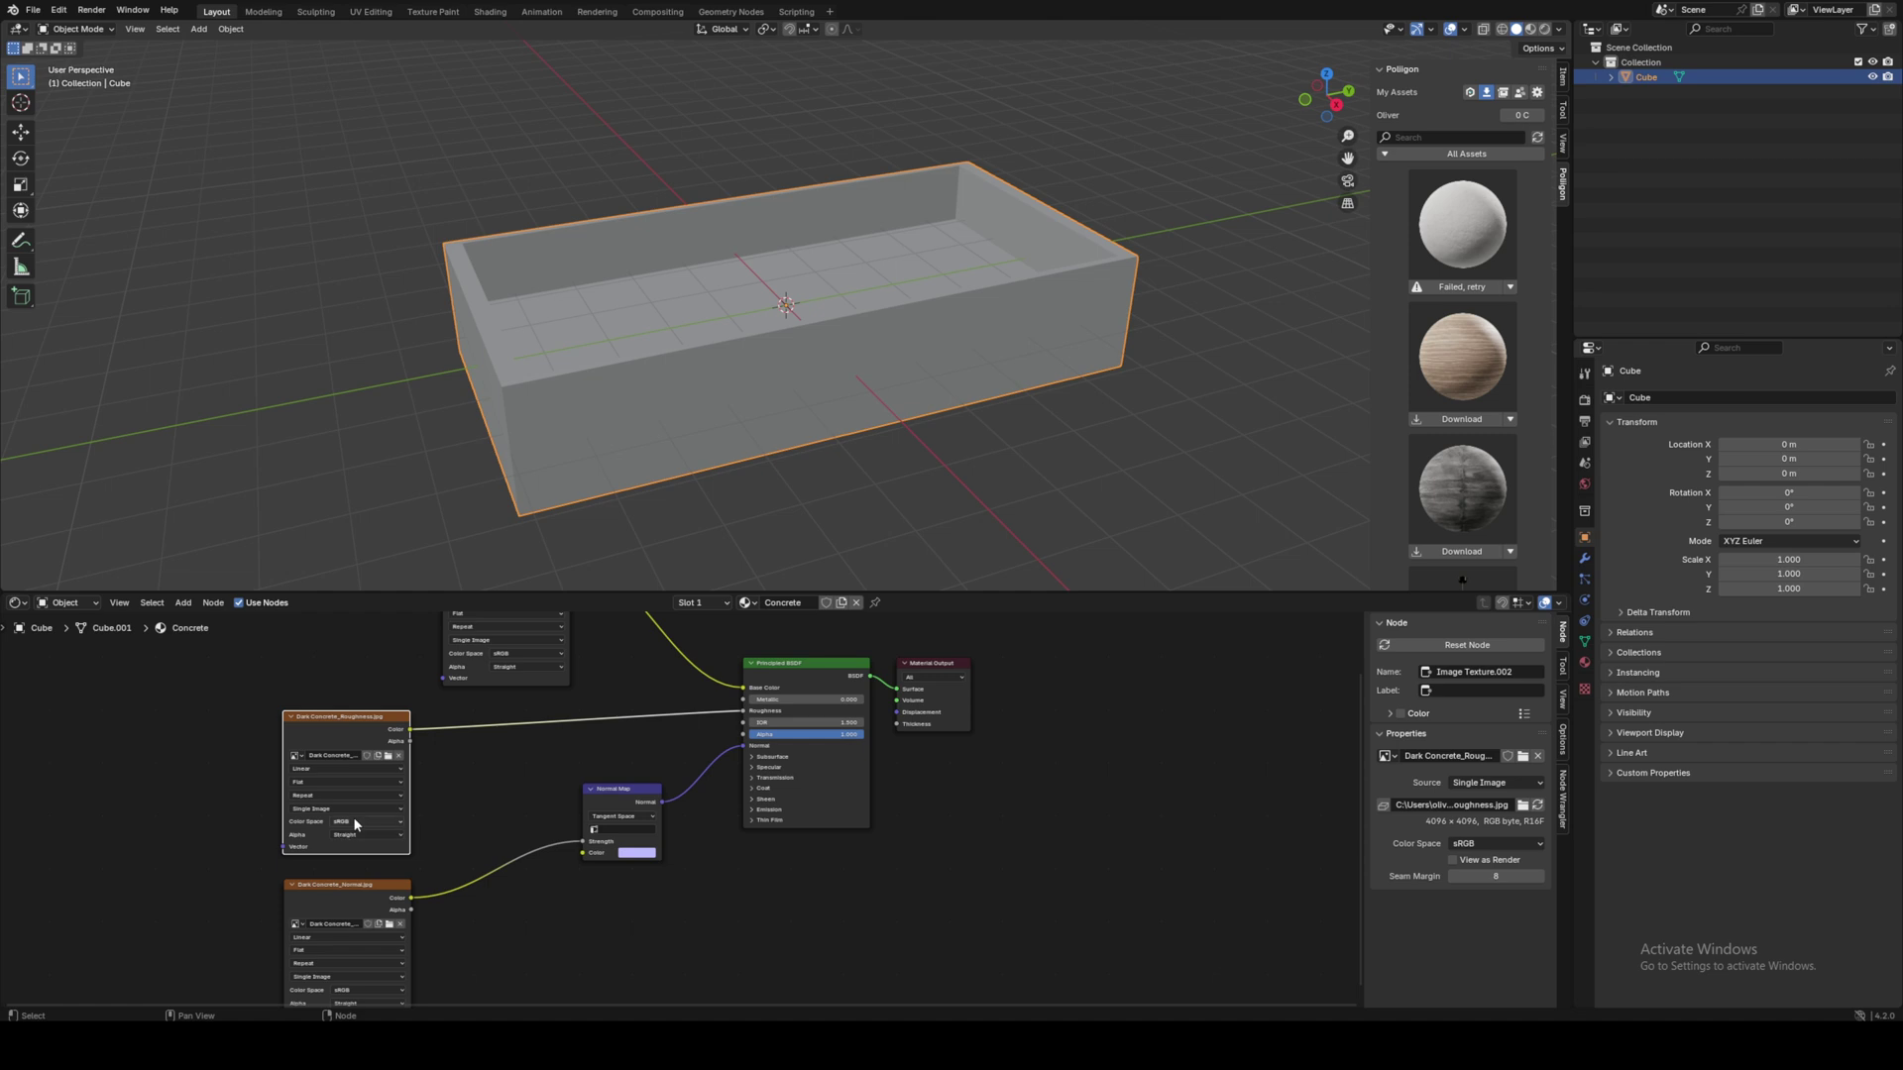
click(356, 822)
click(469, 911)
middle_drag(470, 911, 475, 713)
scroll(475, 712, up, 2)
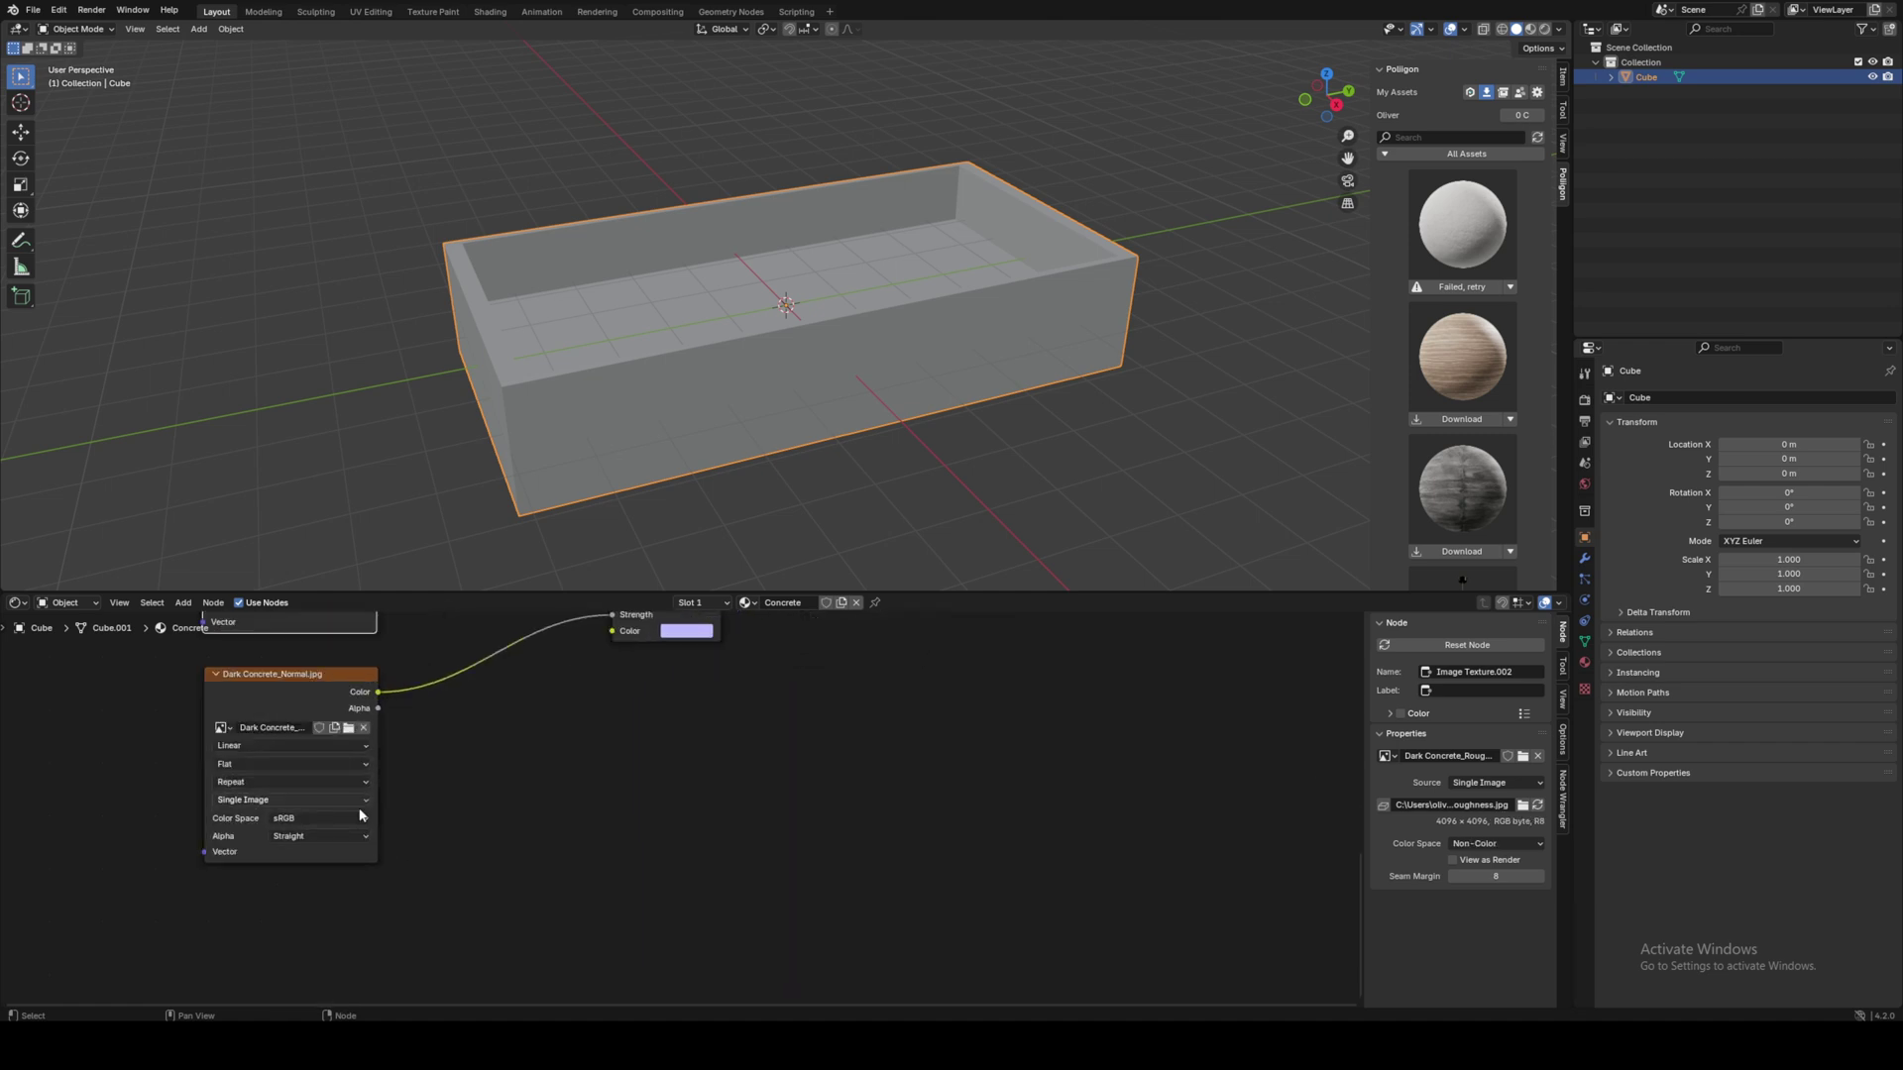
click(319, 818)
click(491, 929)
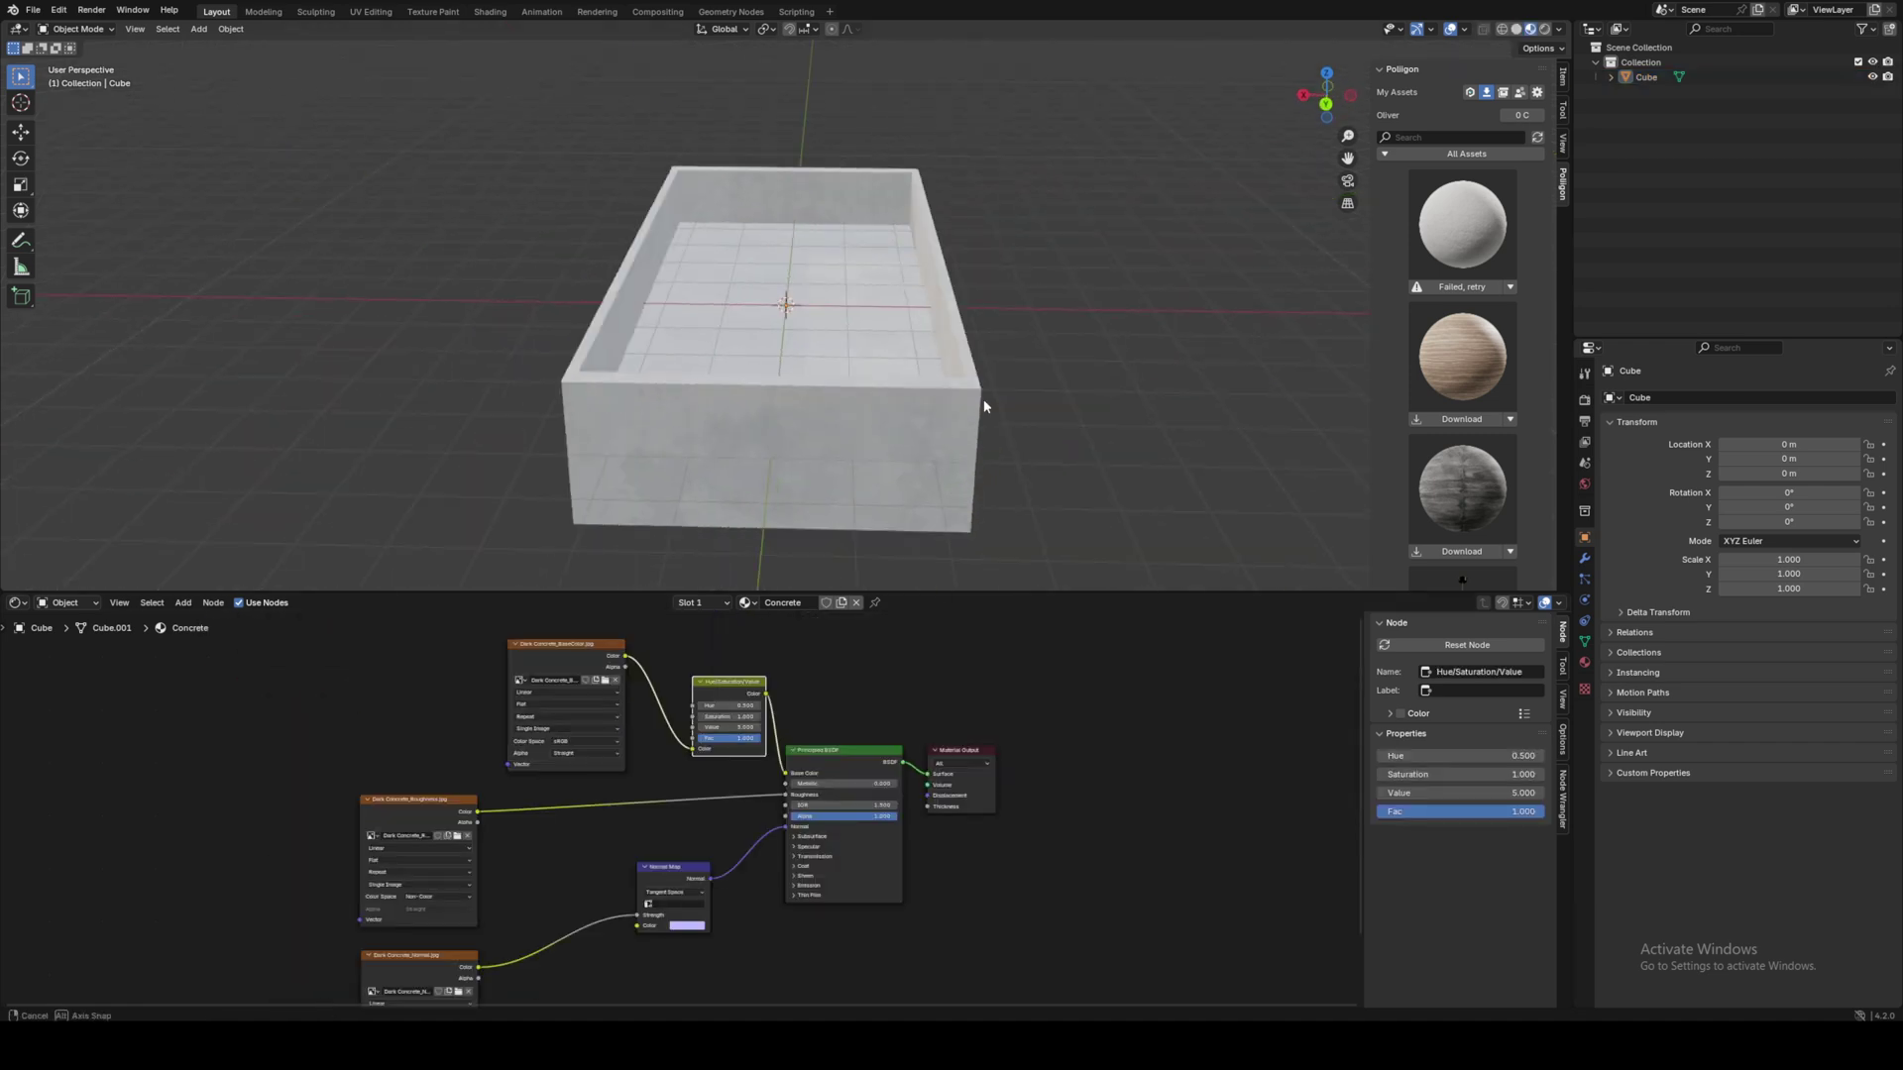
mouse_move(984, 398)
middle_down()
mouse_move(680, 420)
mouse_move(539, 408)
middle_up()
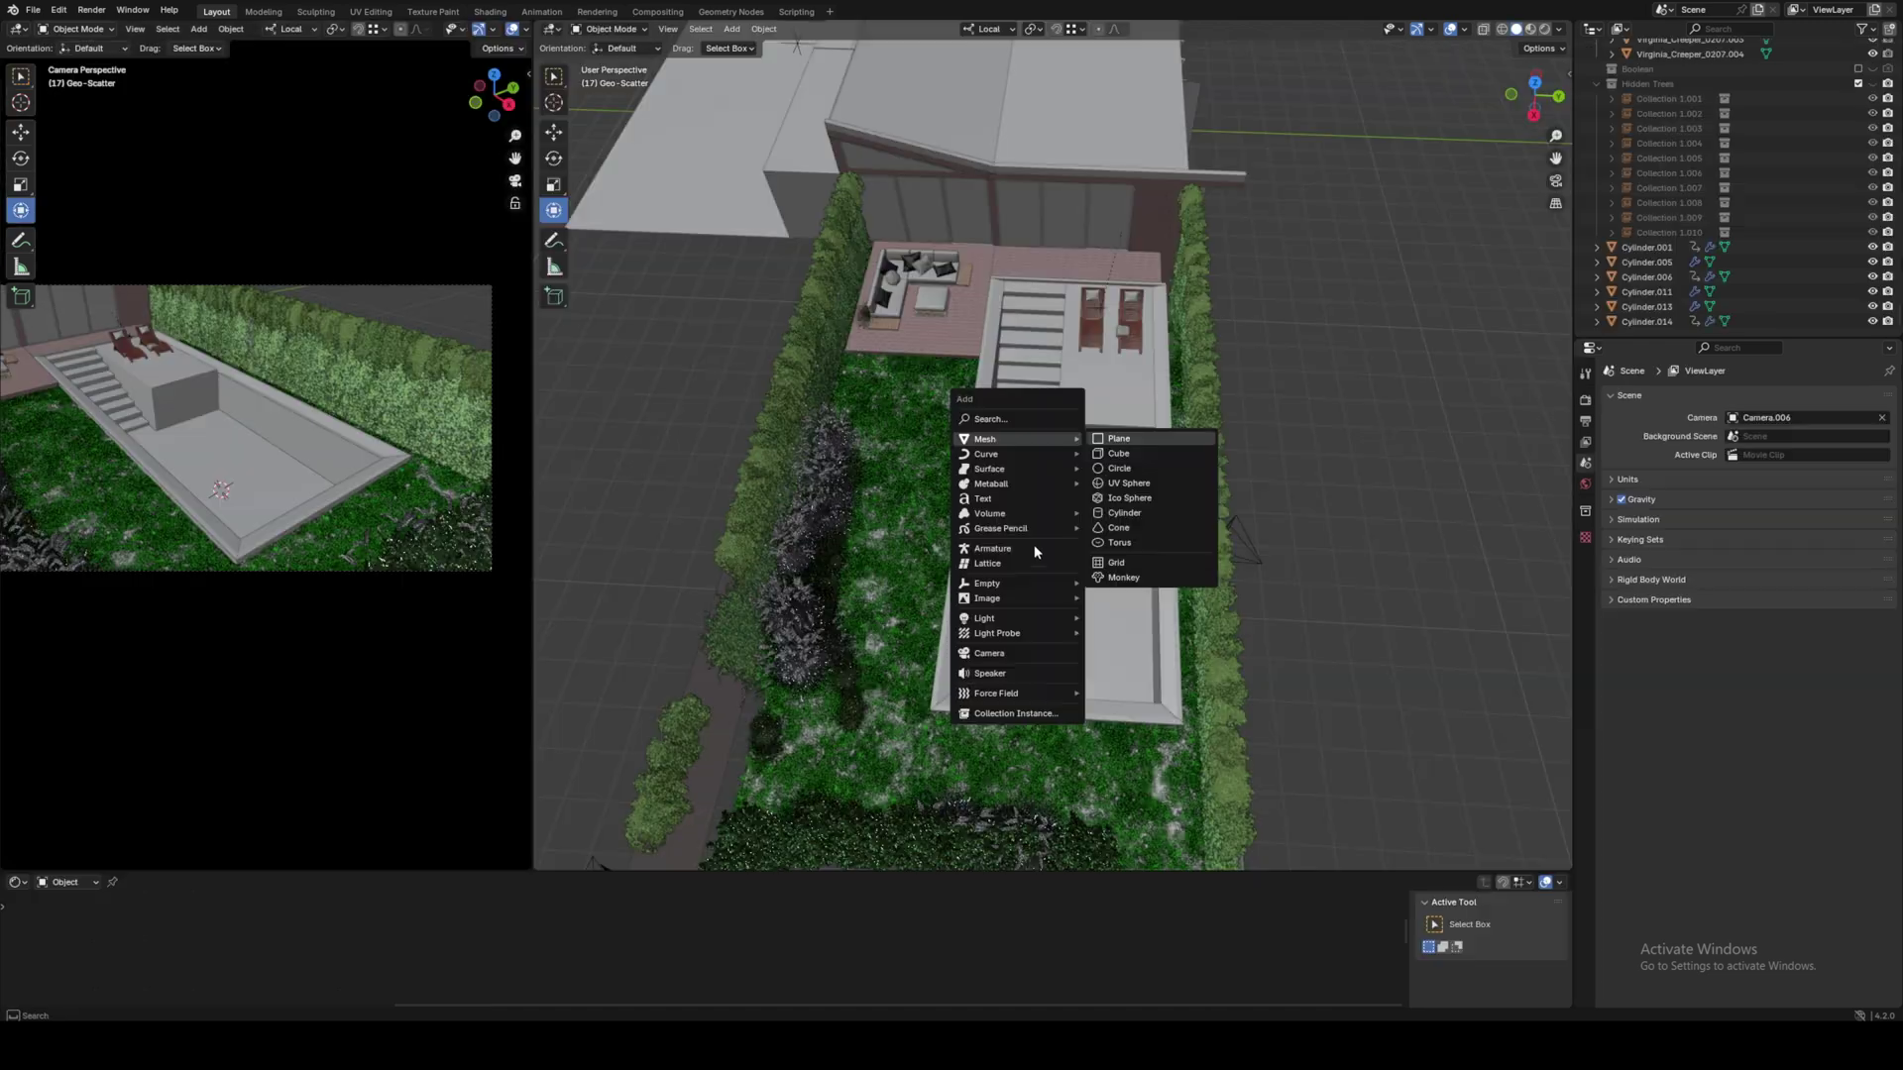
- Add a plane and raise it 1.63 m along its local Z inside the sunken pool
click(1110, 431)
key(g)
key(z)
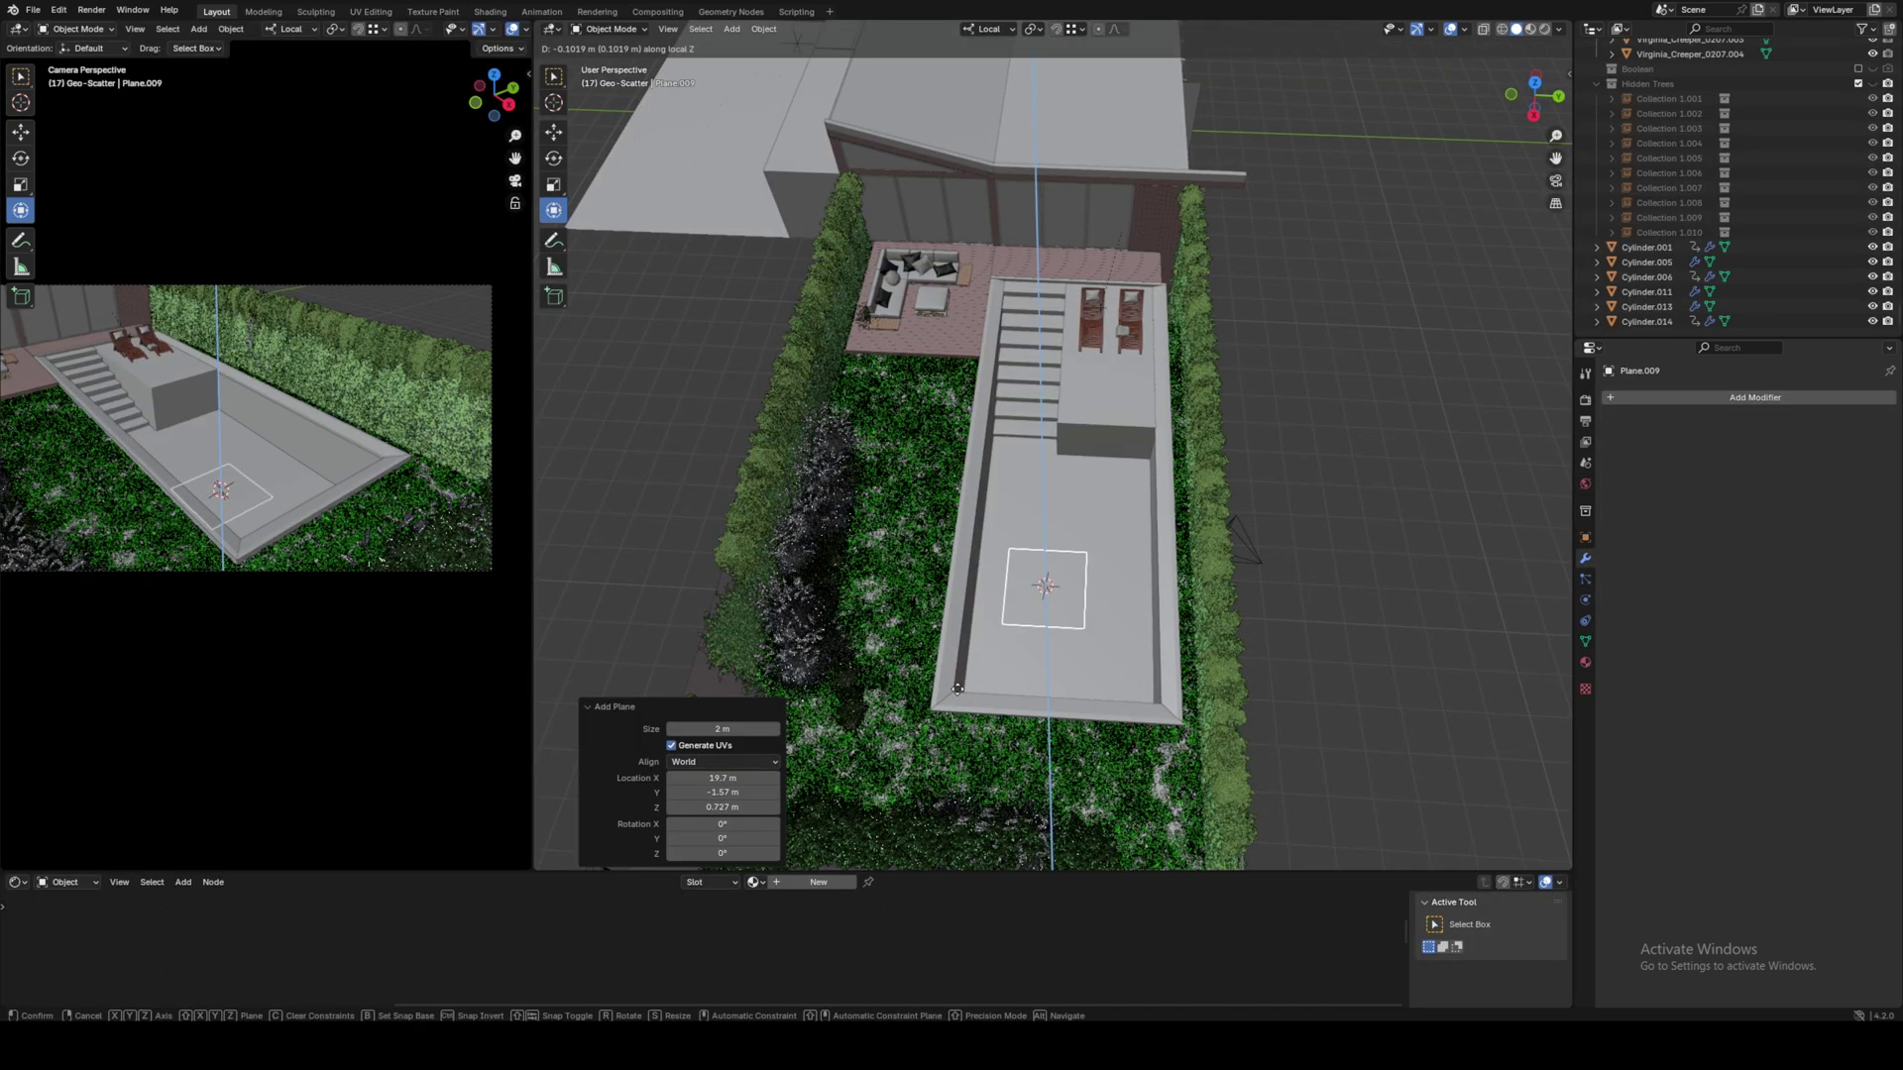
click(1098, 668)
middle_drag(1098, 668, 1050, 531)
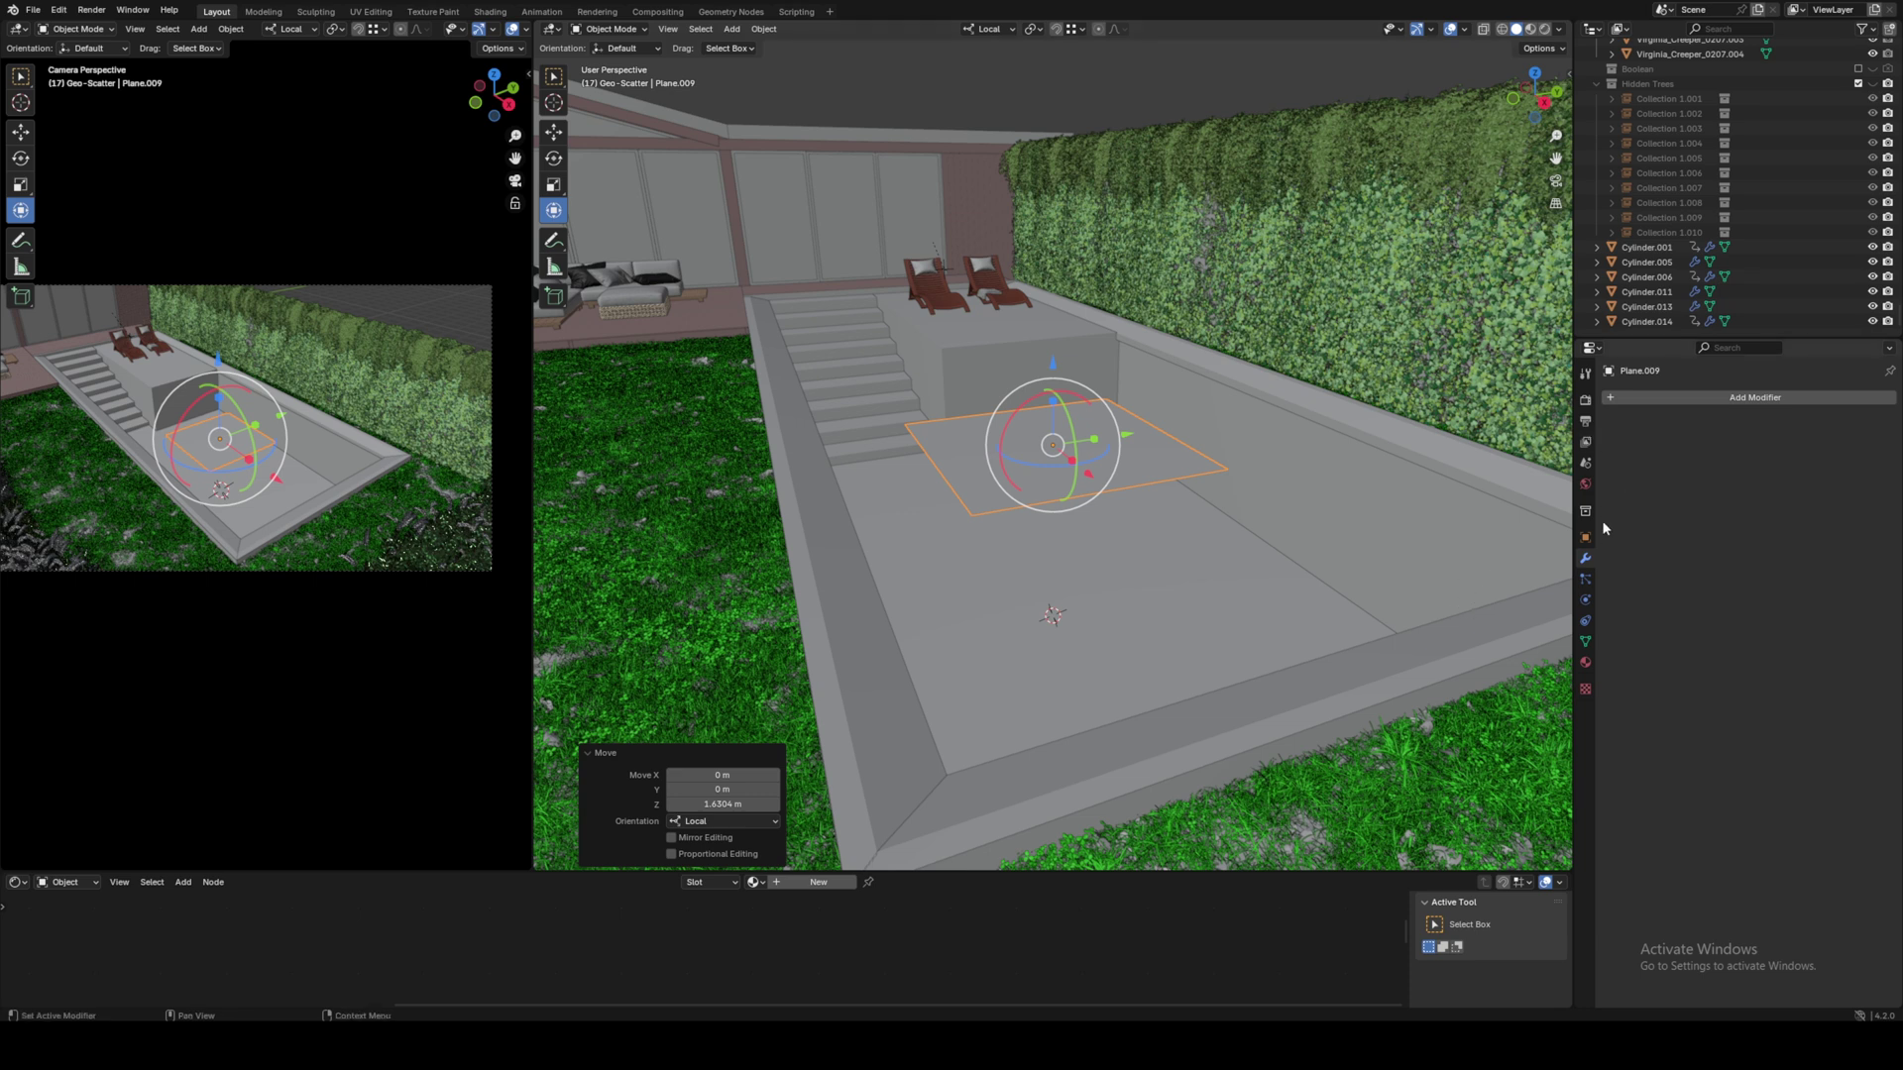
- Add an Ocean modifier with viewport and render resolution 30 and depth 2 m
click(1661, 399)
key(space)
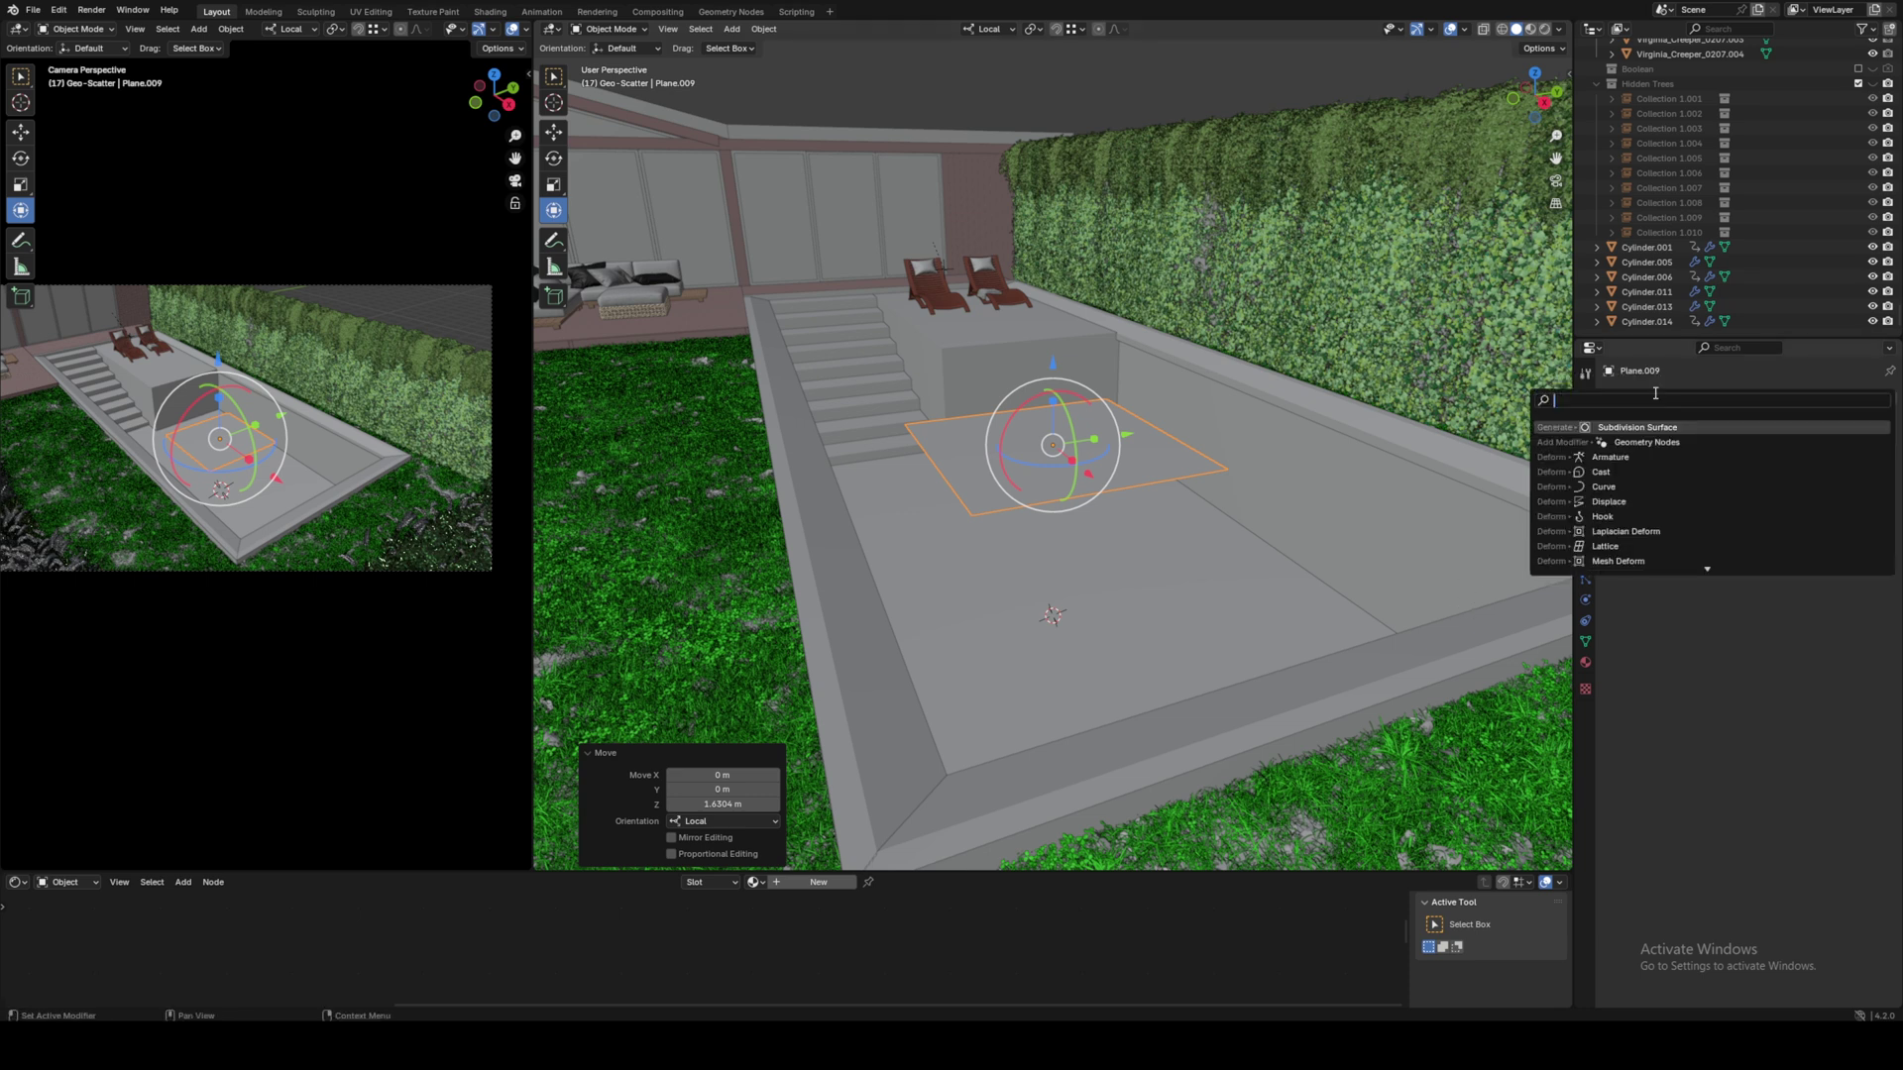
text(ocea)
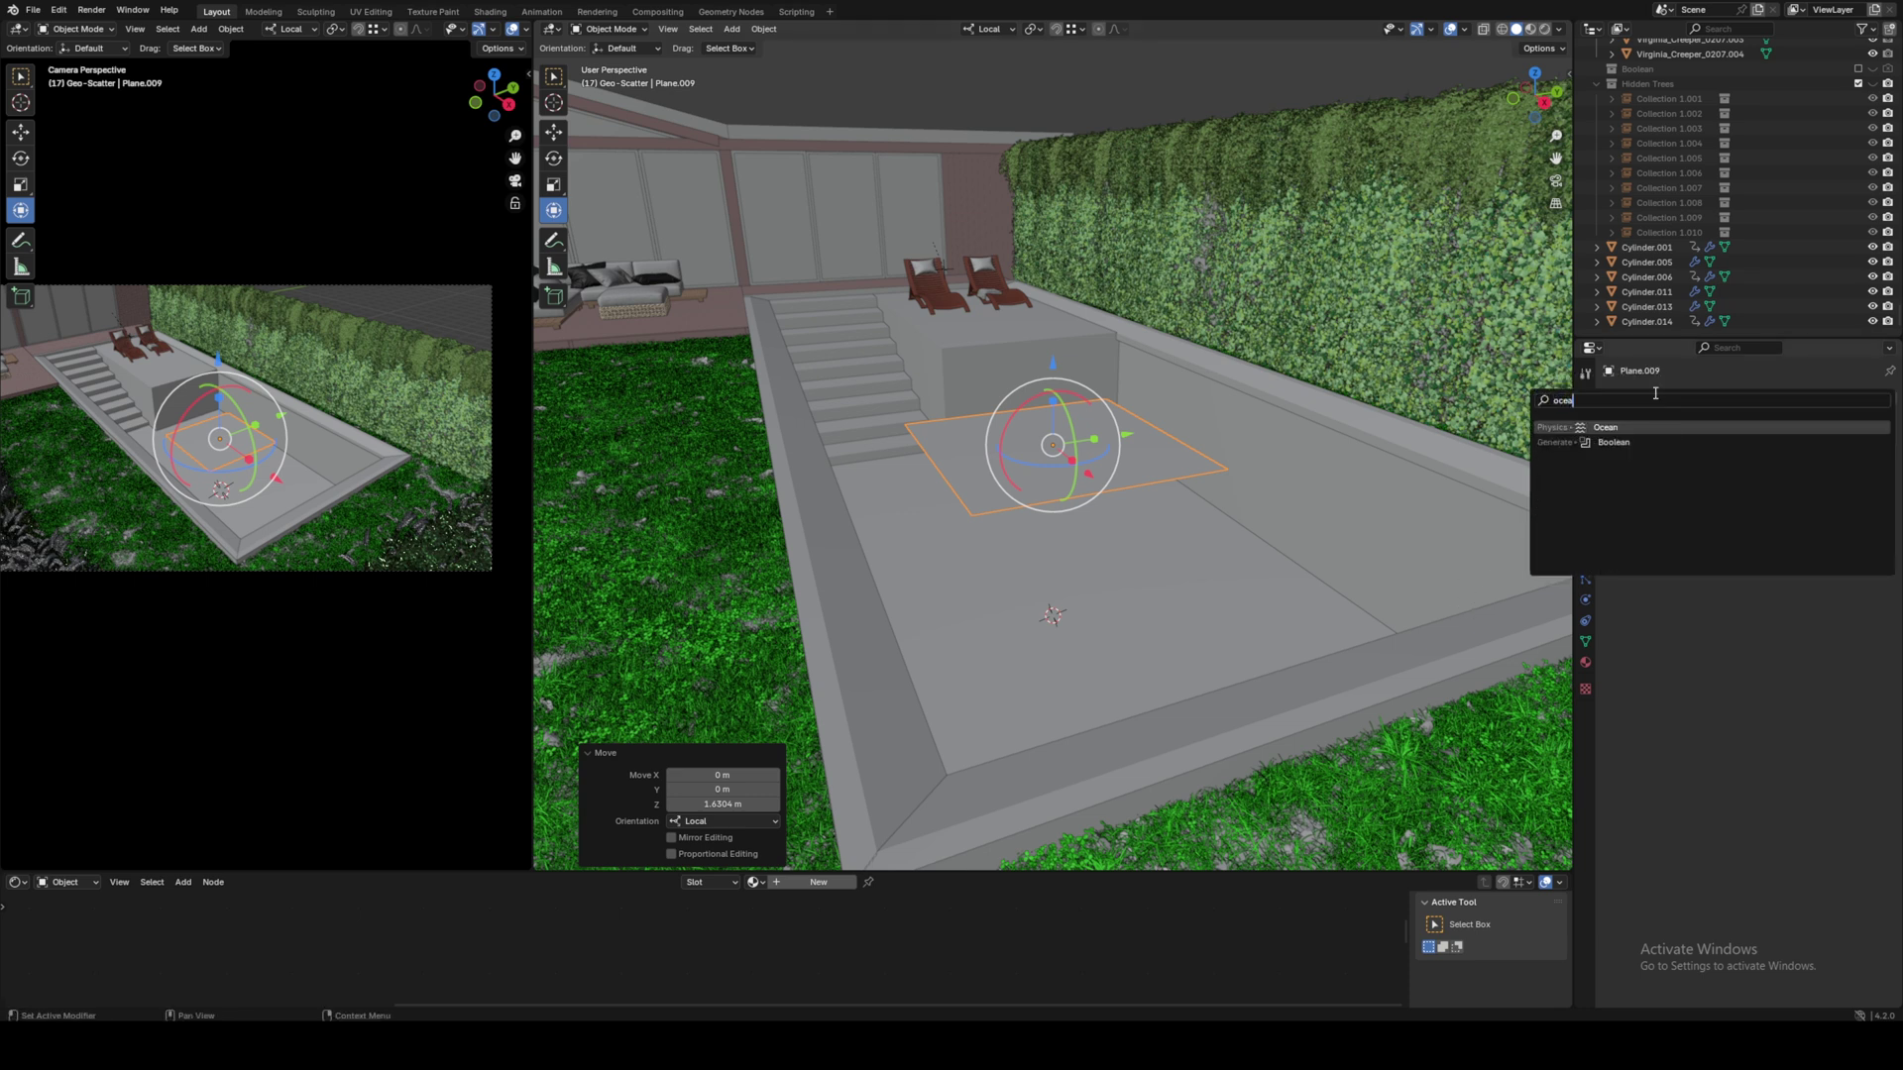
click(1594, 429)
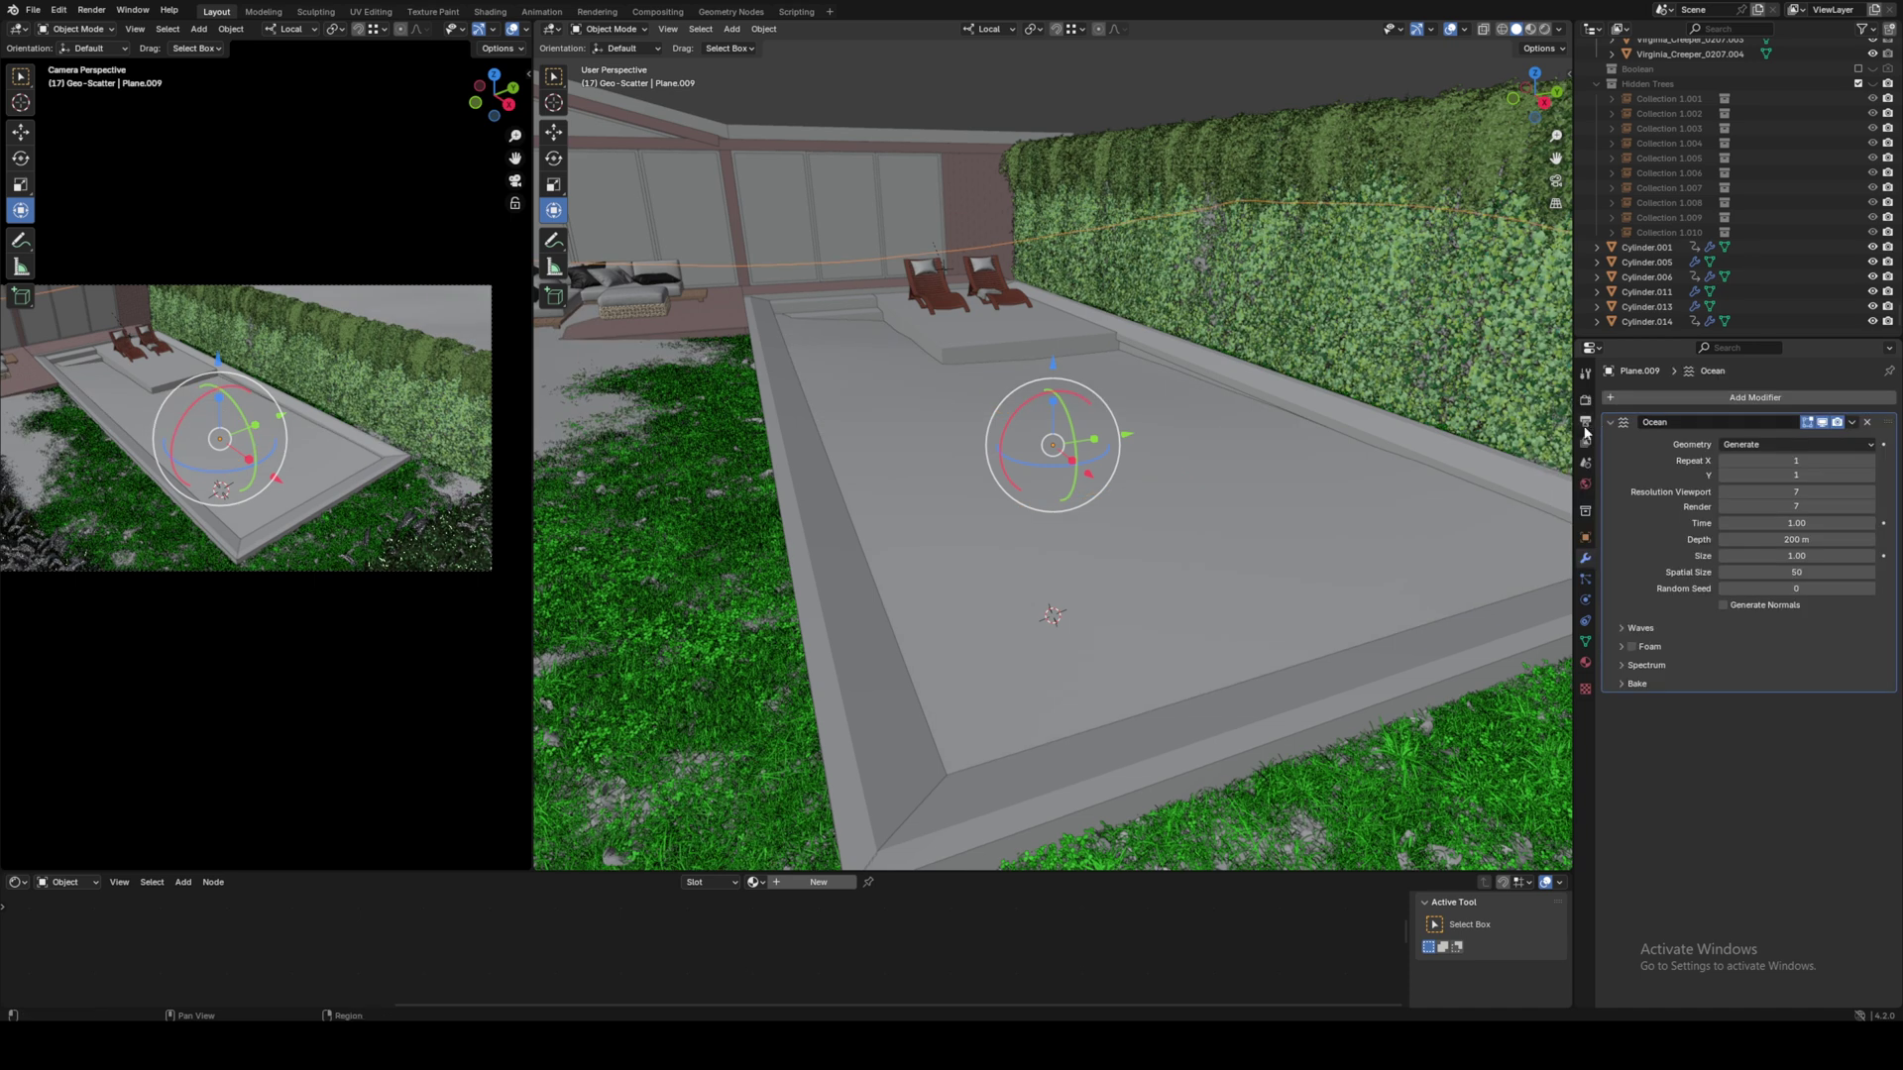
click(1764, 492)
text(30)
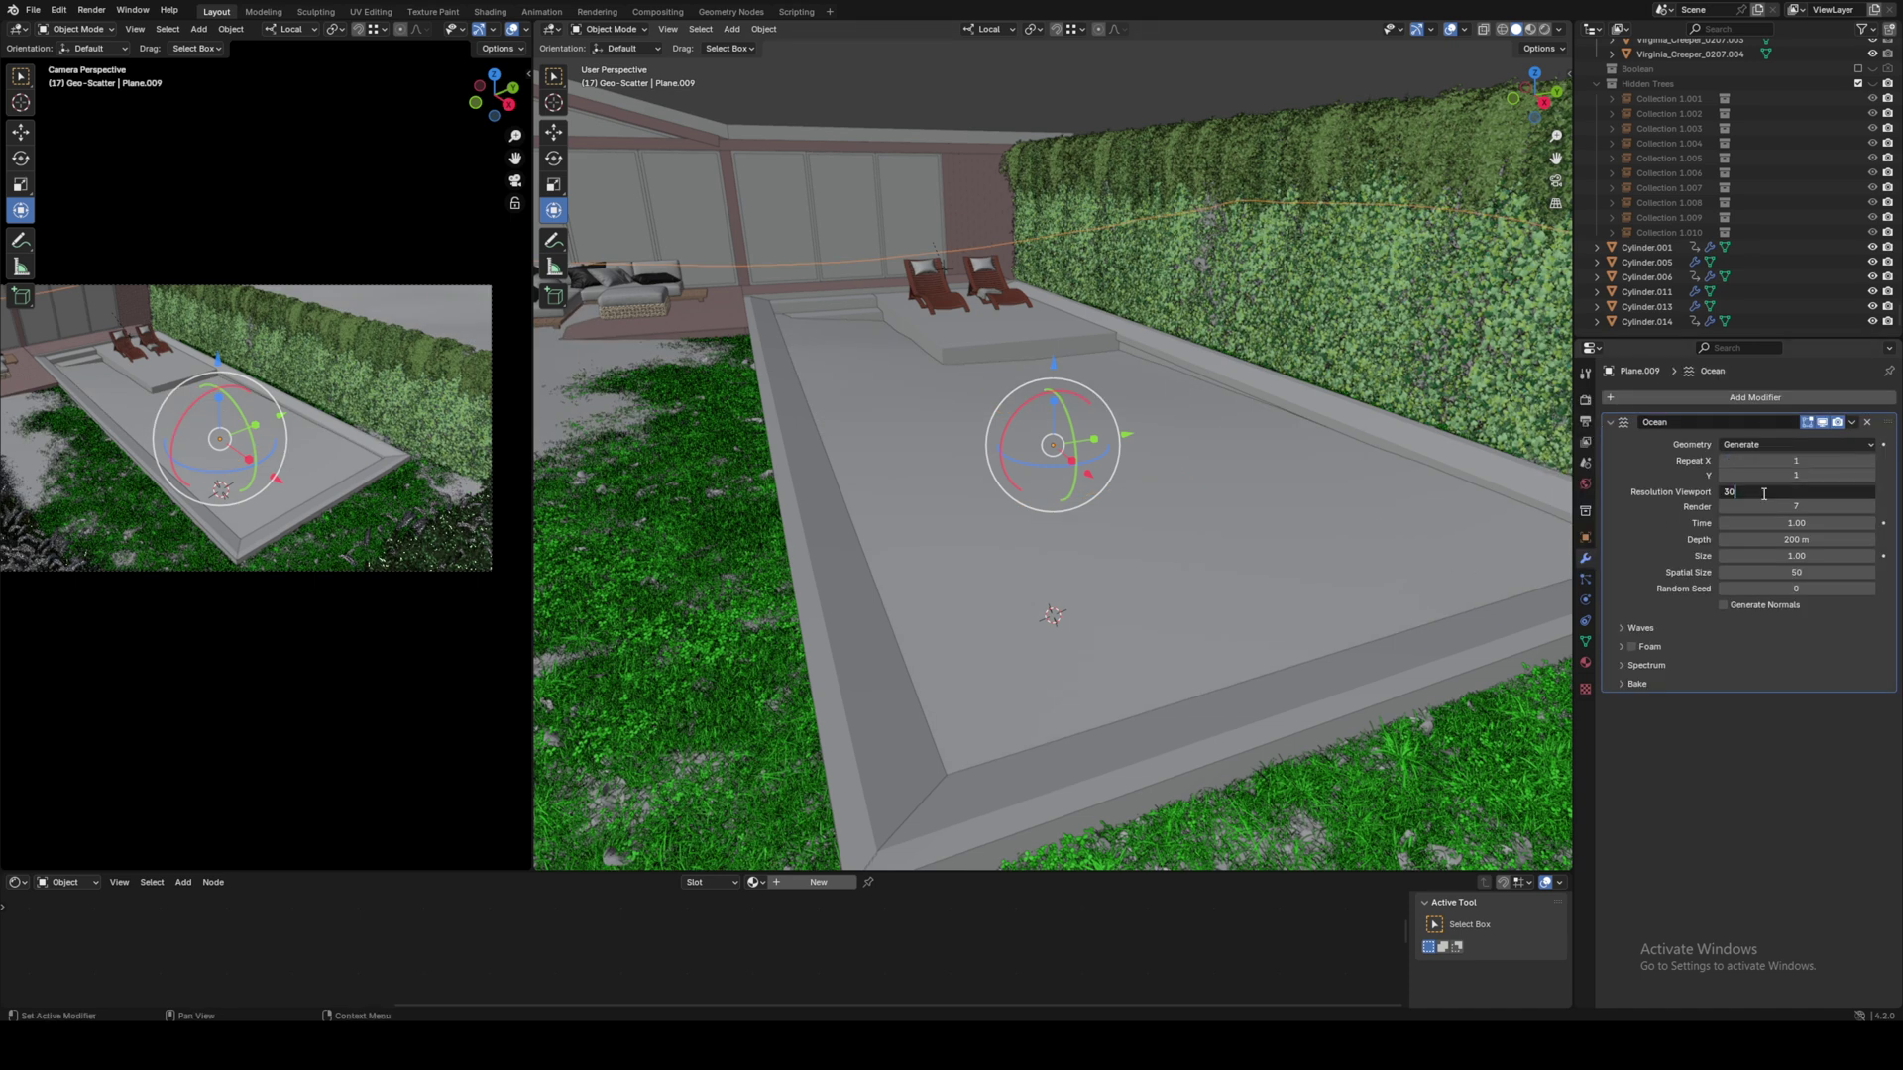
key(Return)
click(1811, 507)
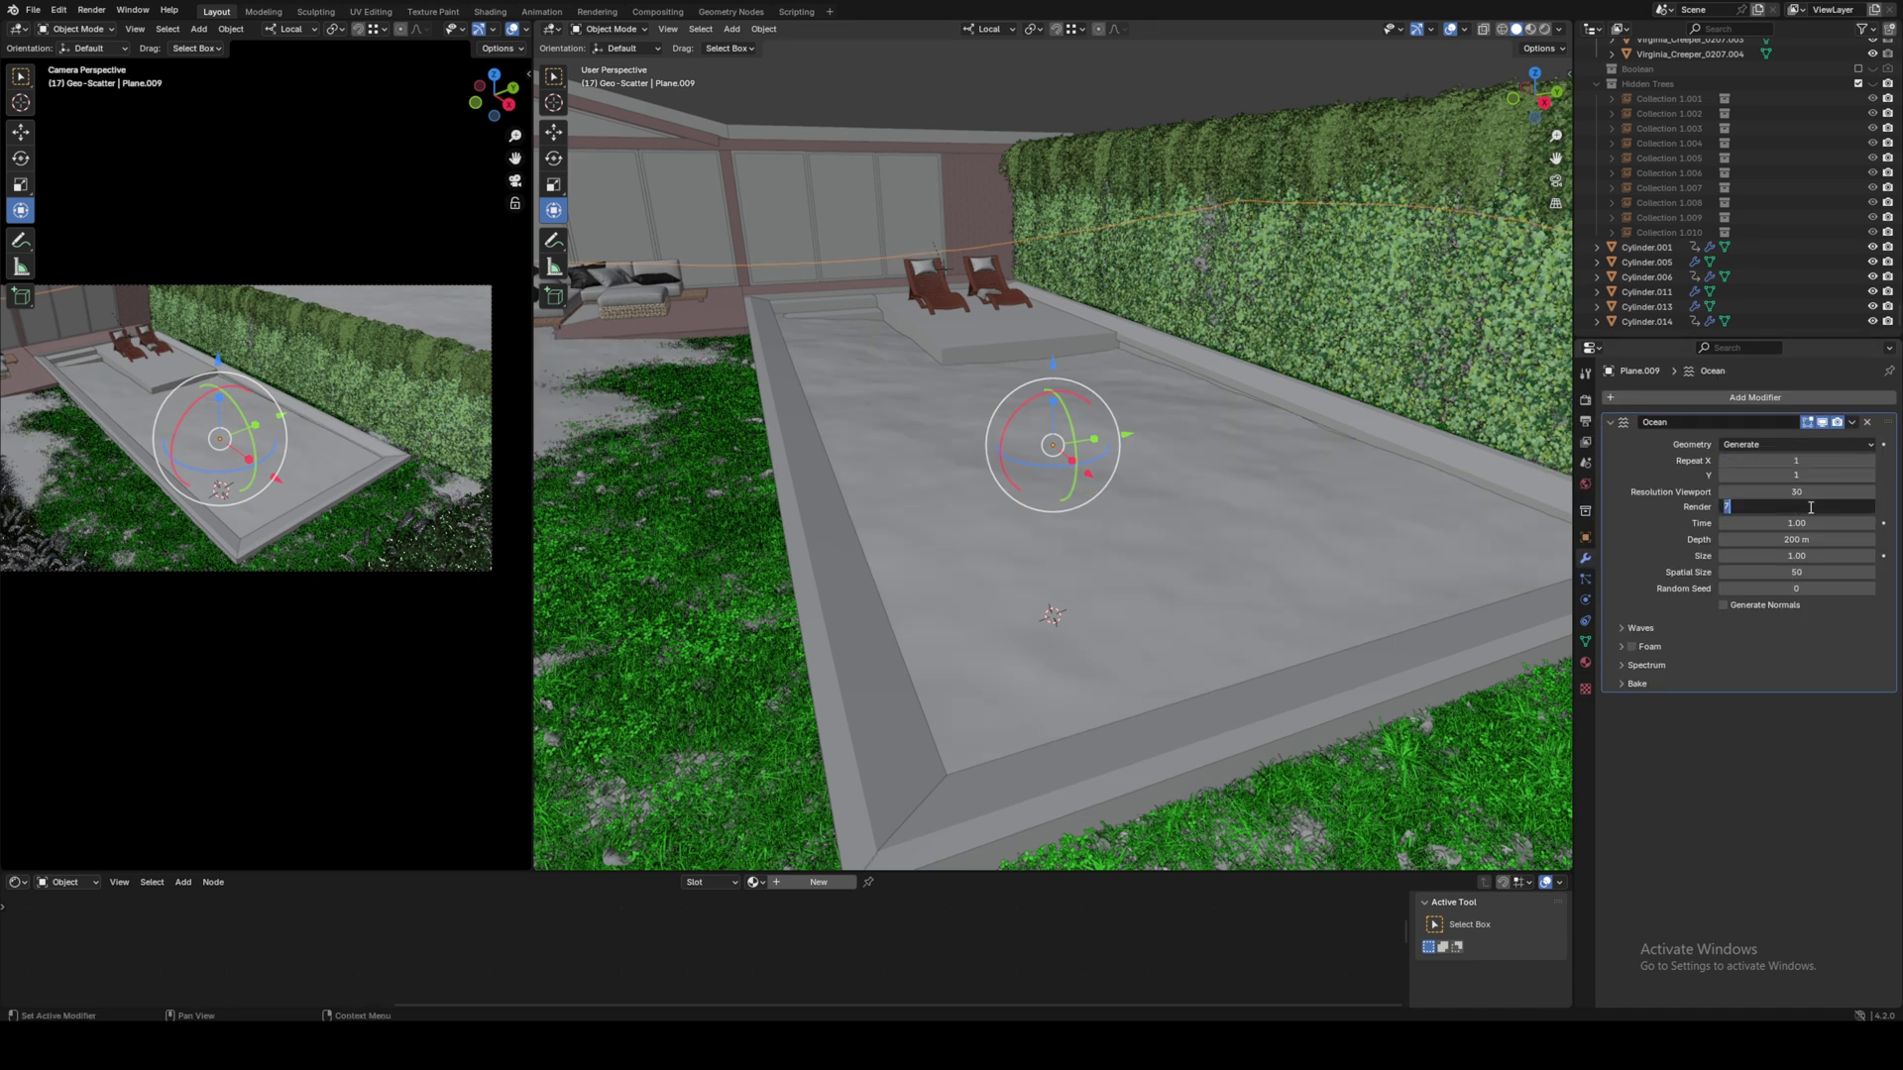
text(30)
click(1815, 540)
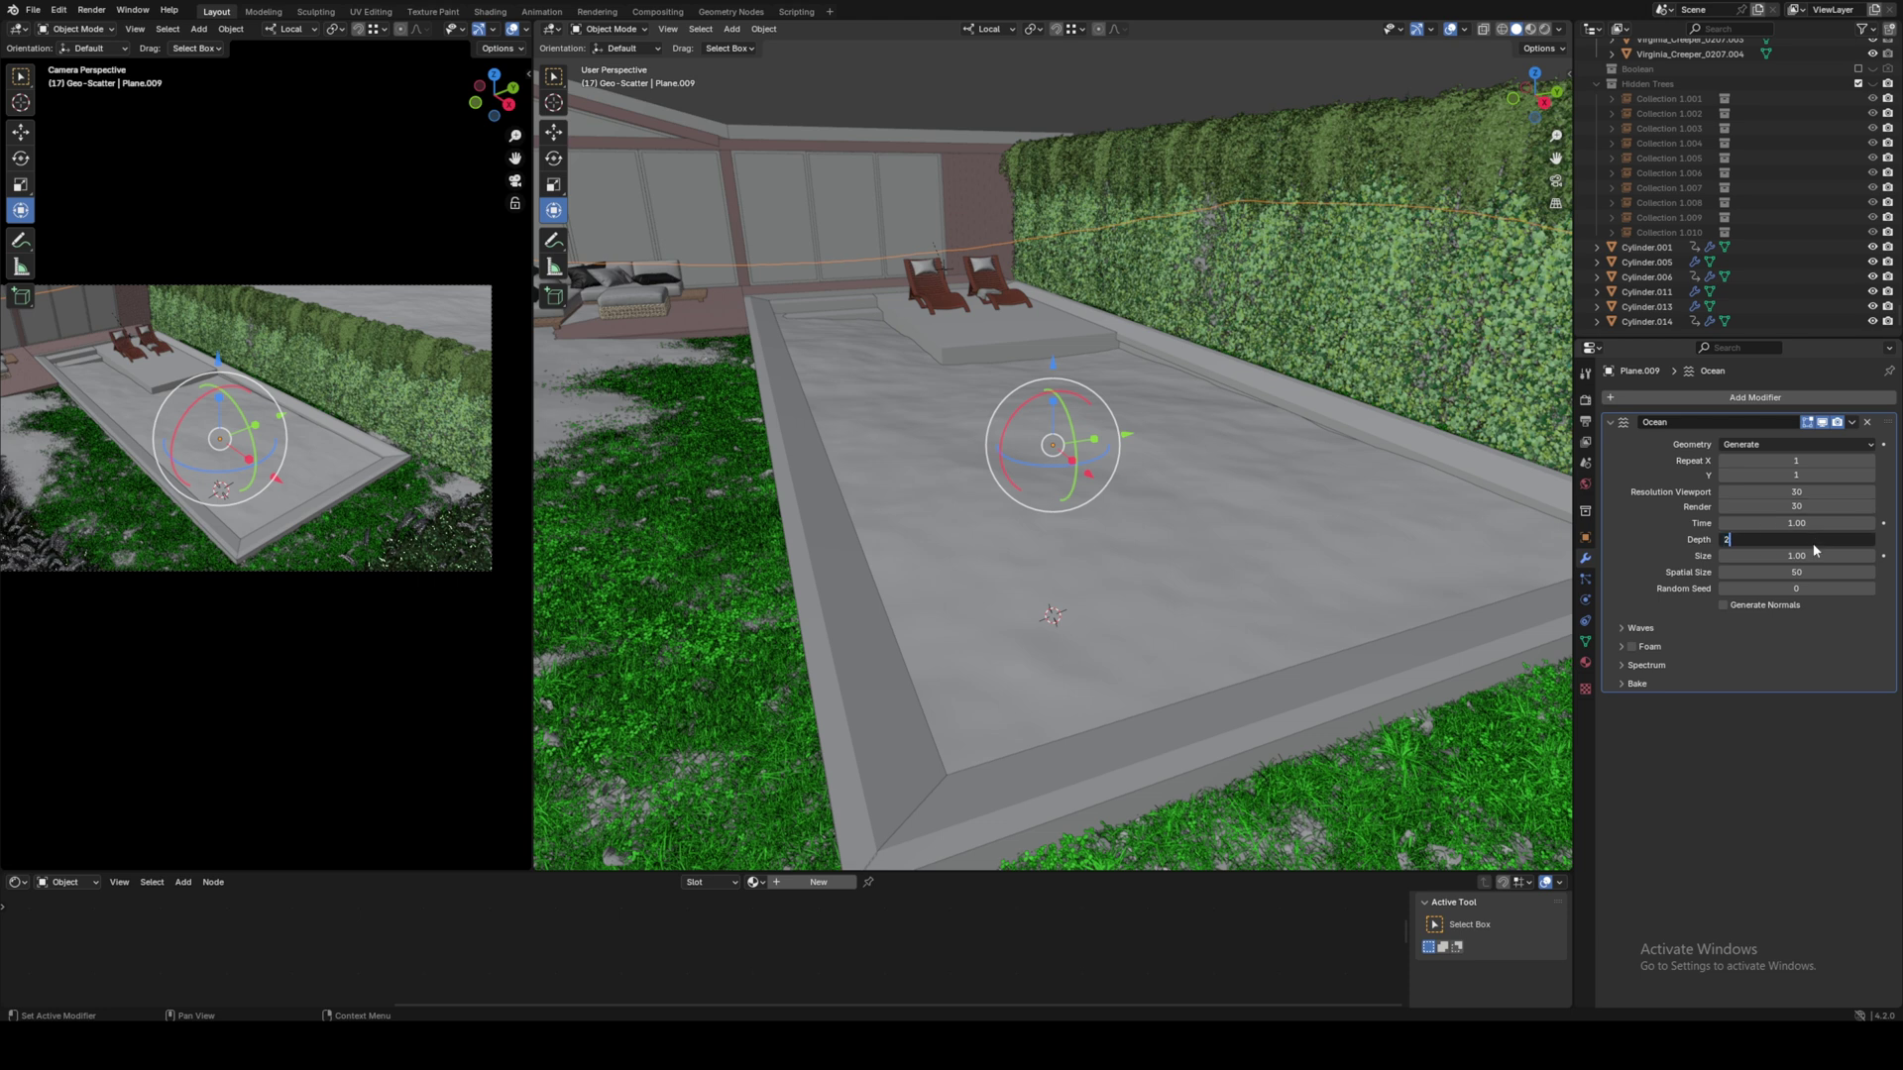
text(2)
key(Return)
- Set the ocean's wave scale to 0.05
click(1640, 627)
double_click(1732, 650)
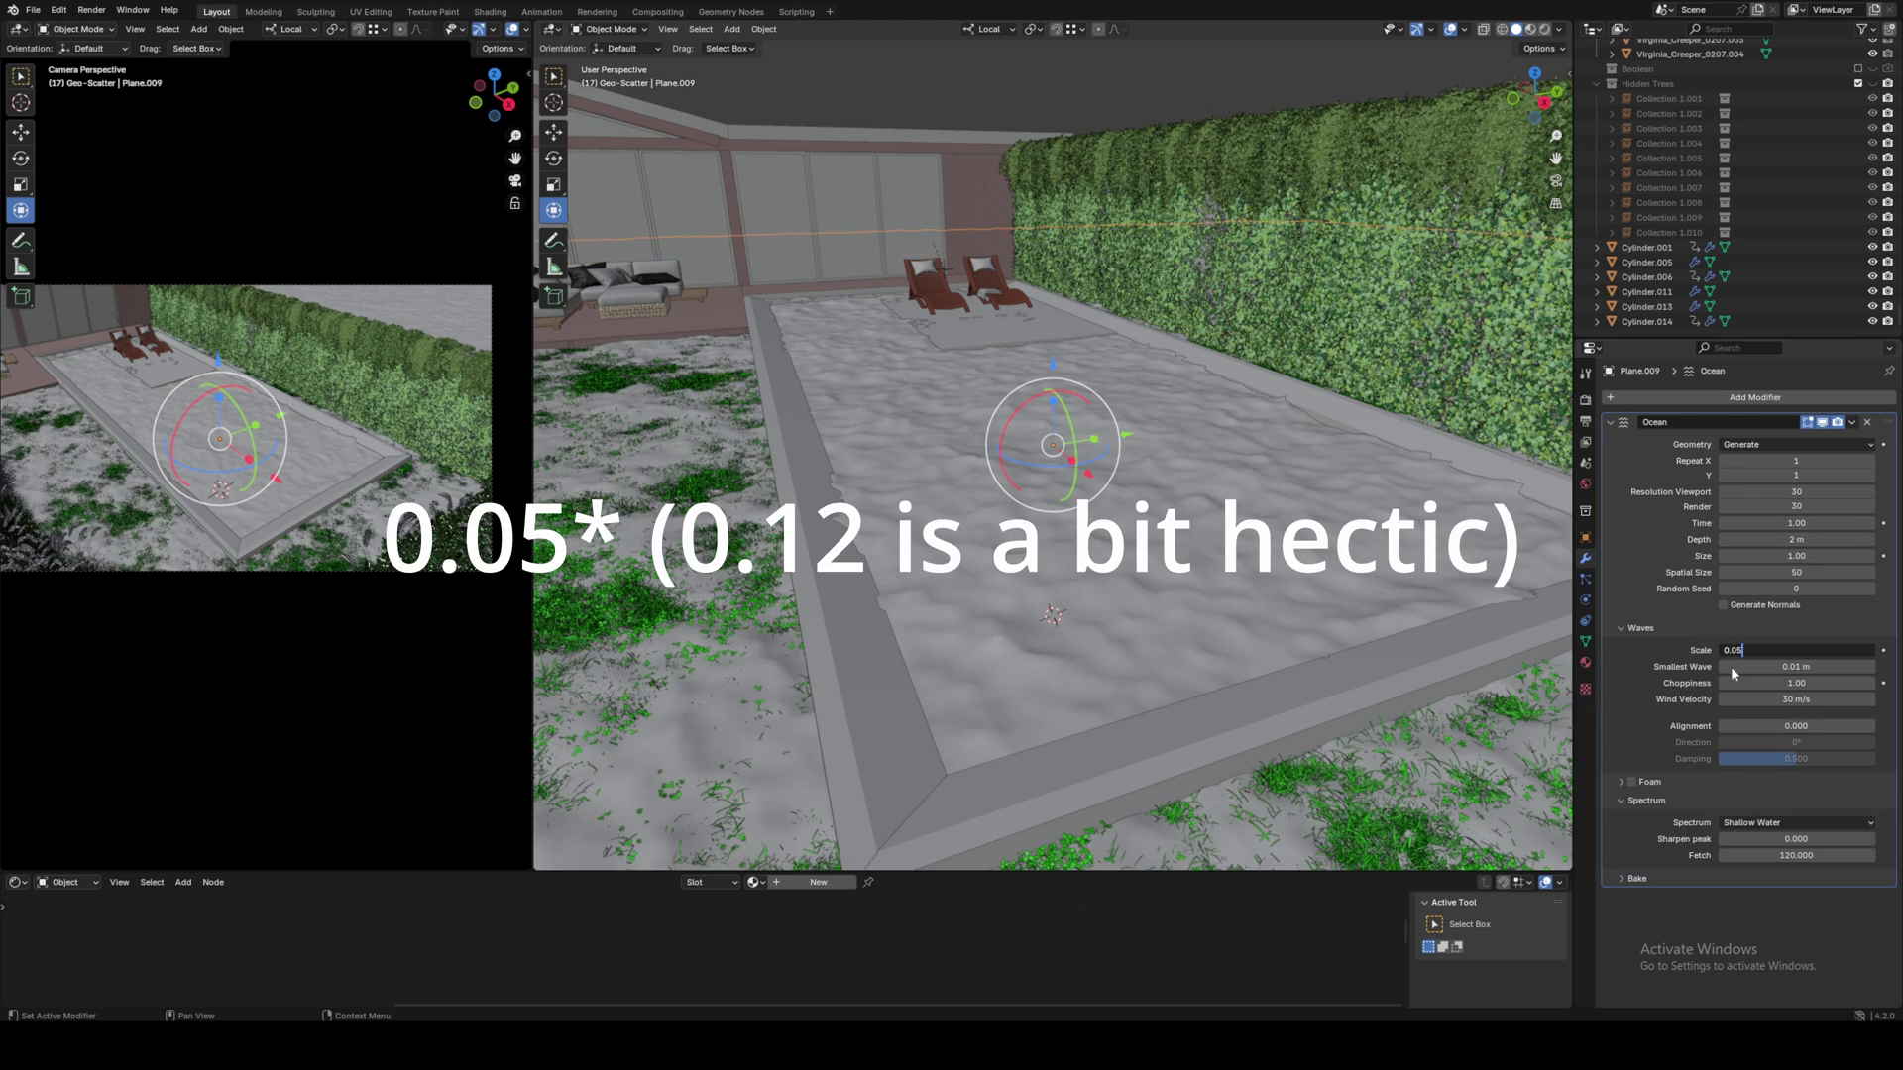
key(Return)
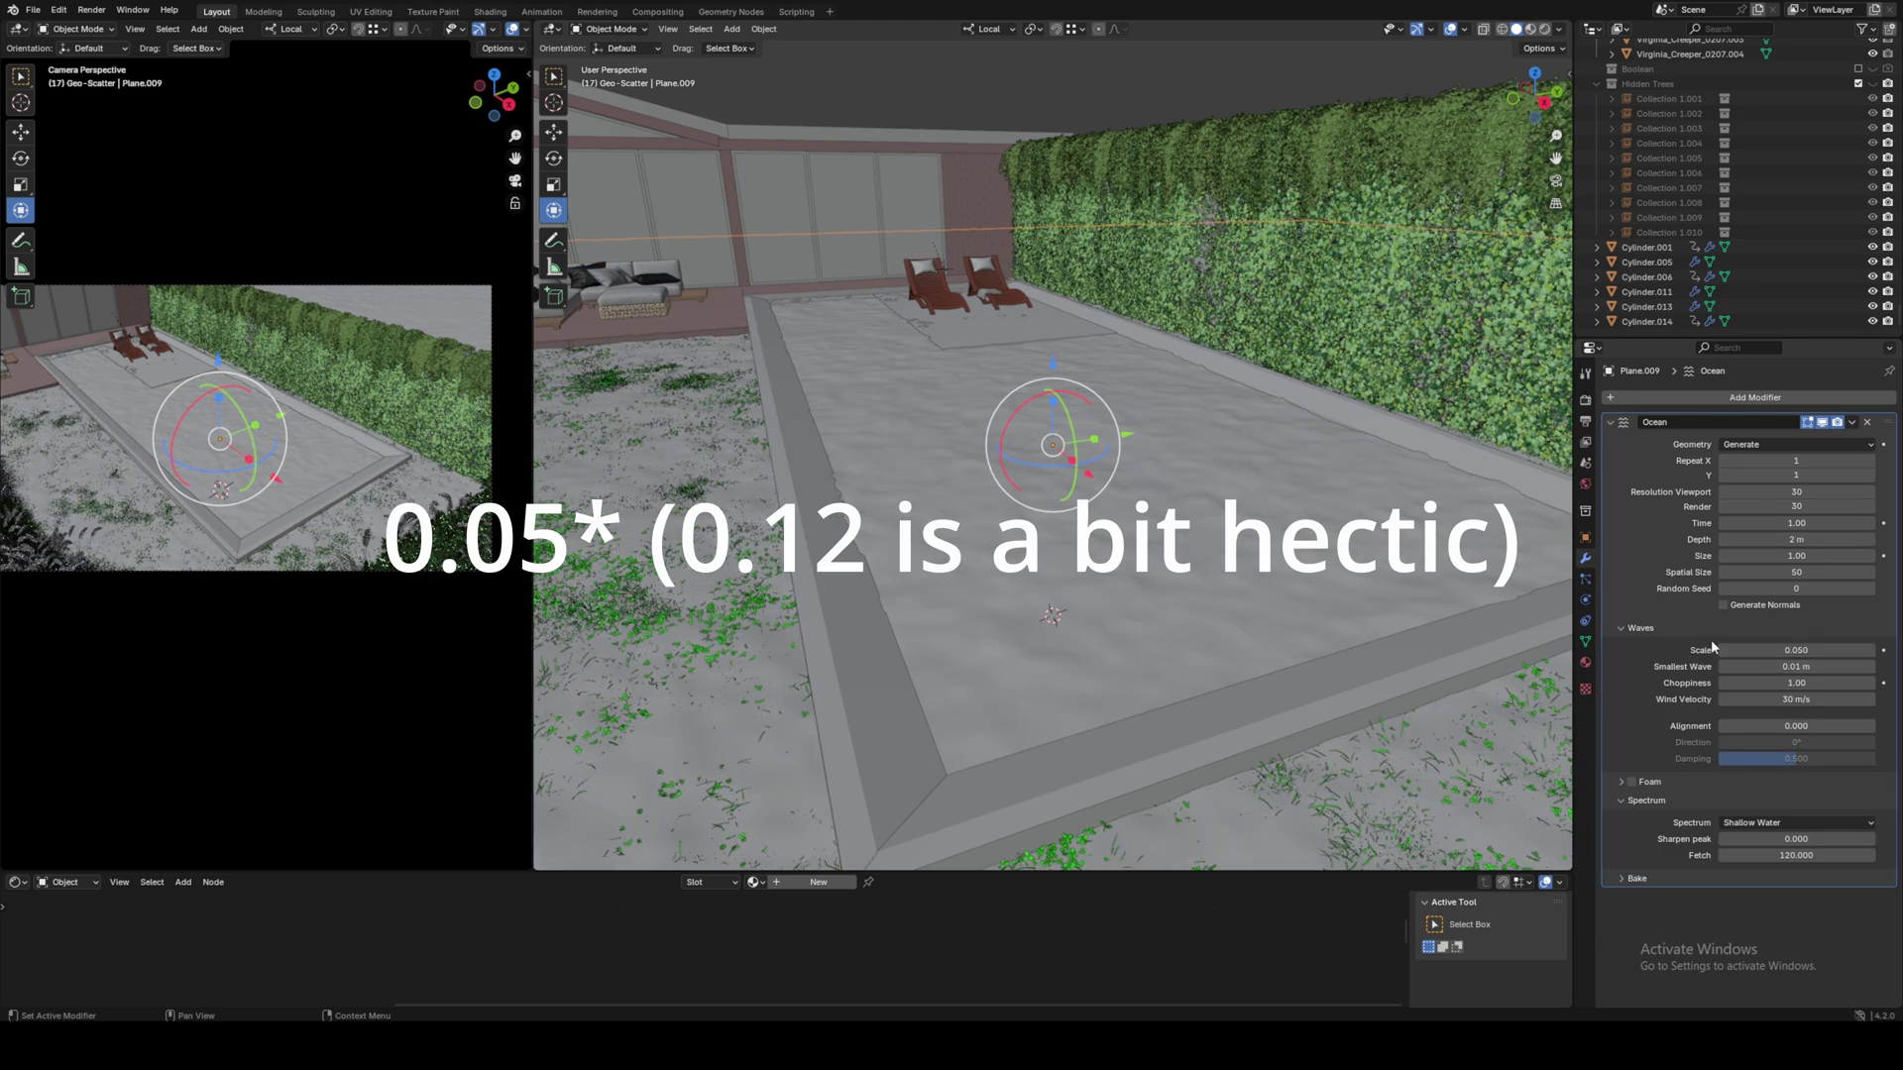
click(1640, 627)
click(1795, 687)
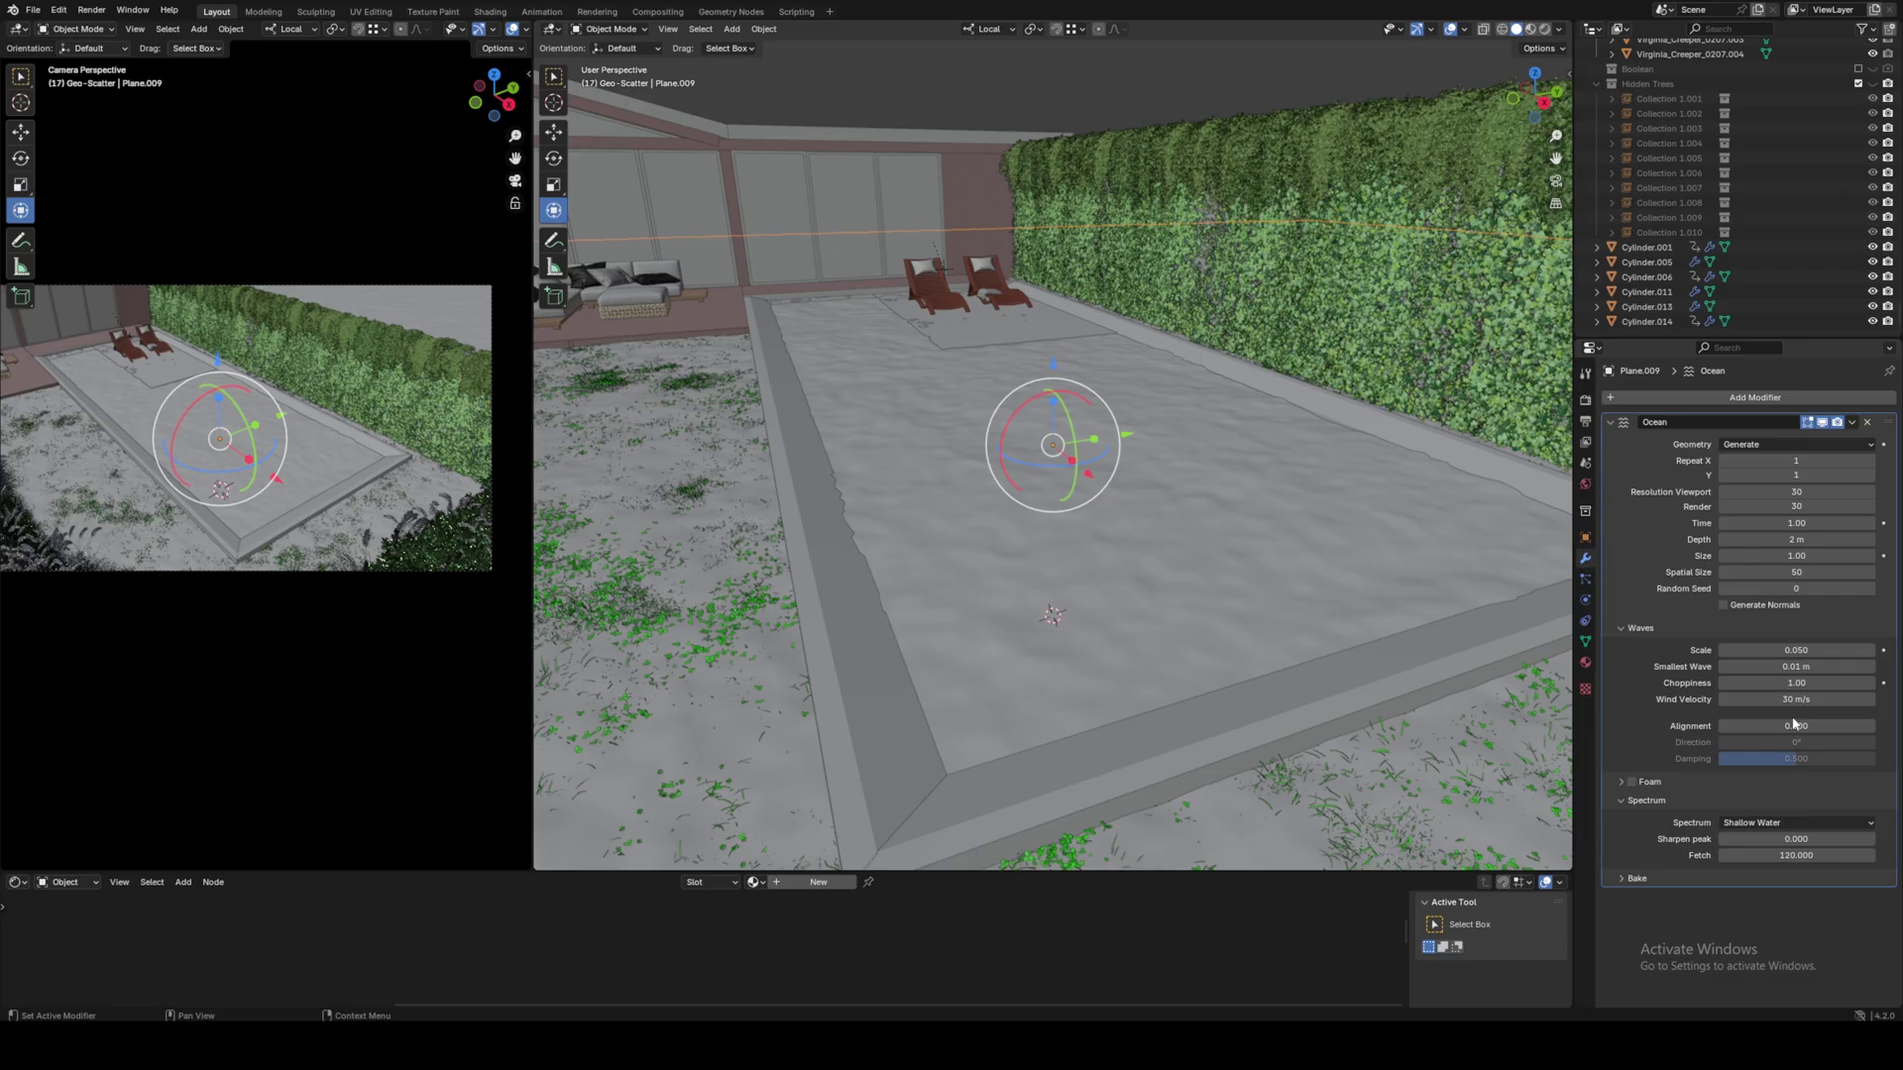
- Duplicate the plane into a new, excluded Backup collection and save the file
key(shift+d)
key(Escape)
key(m)
click(1218, 390)
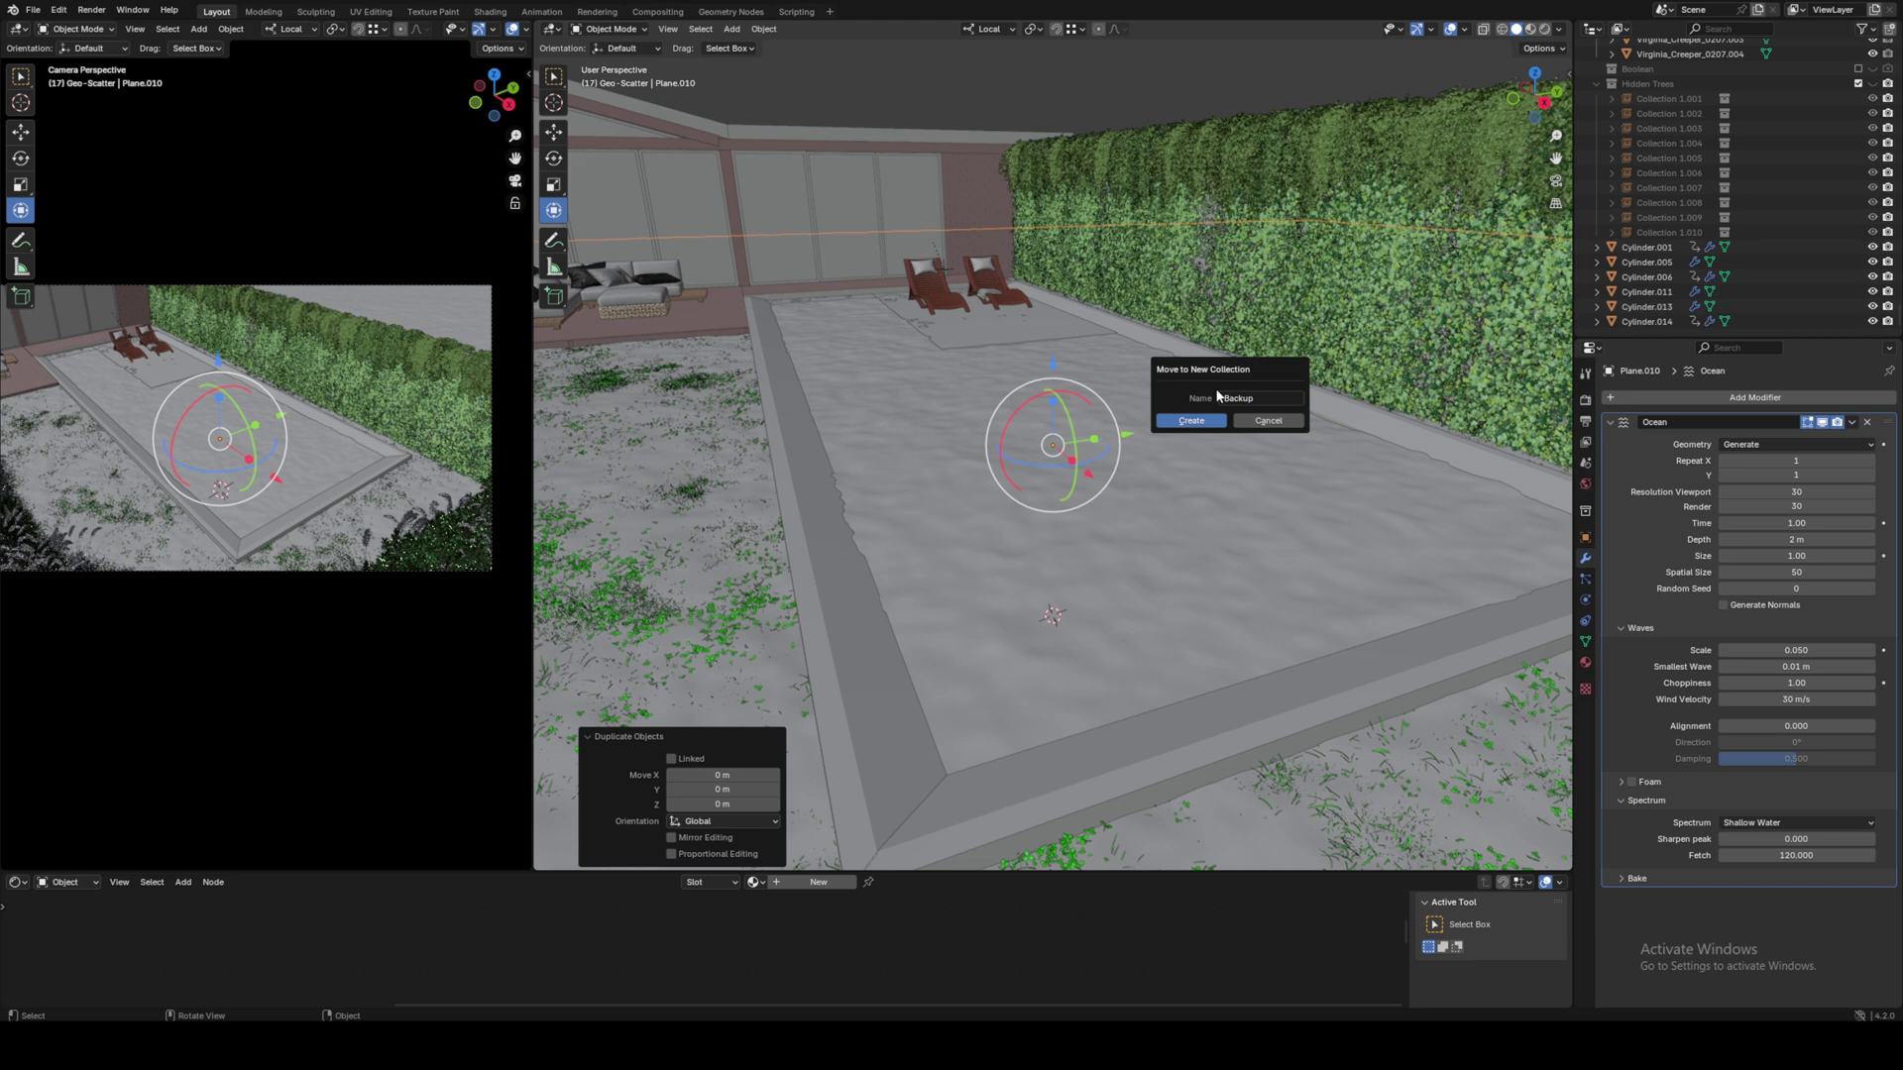
key(Return)
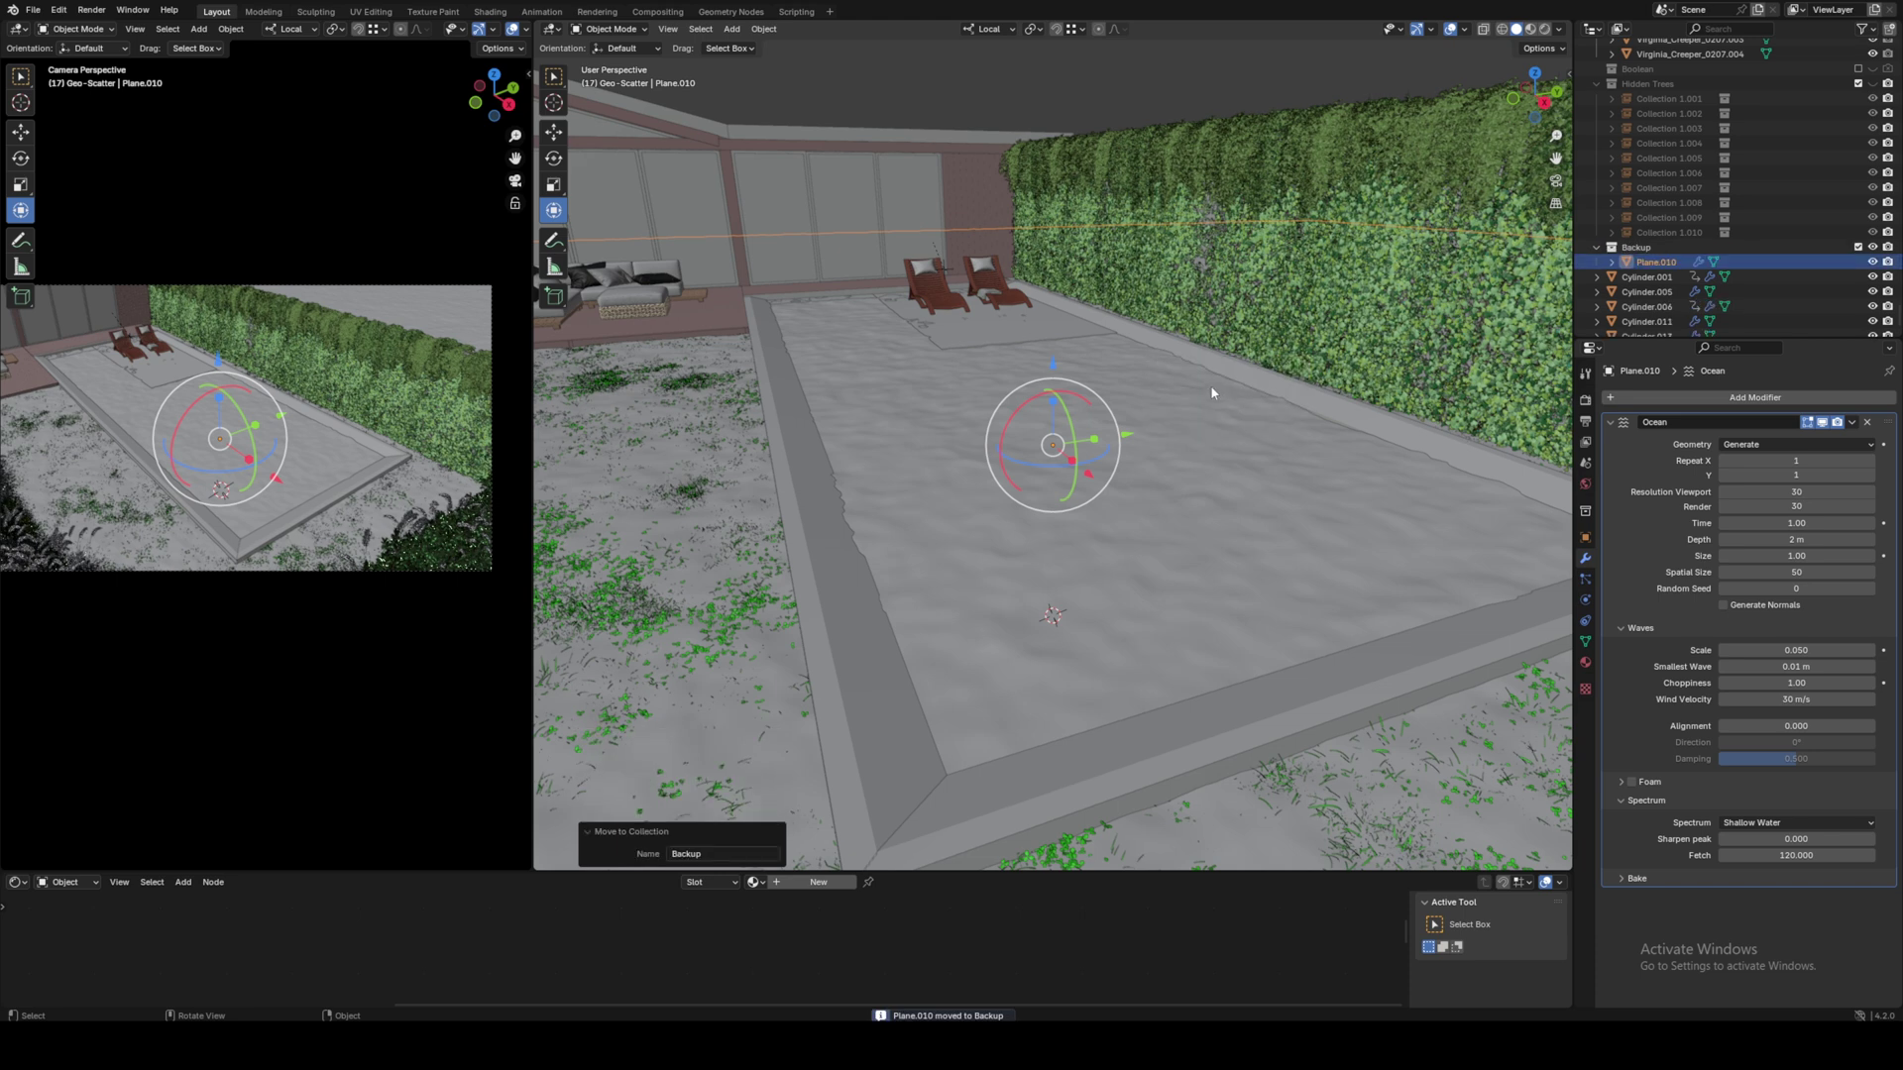
click(1858, 247)
key(ctrl+s)
- Apply the Ocean modifier on Plane.009 to make the waves permanent
click(1852, 422)
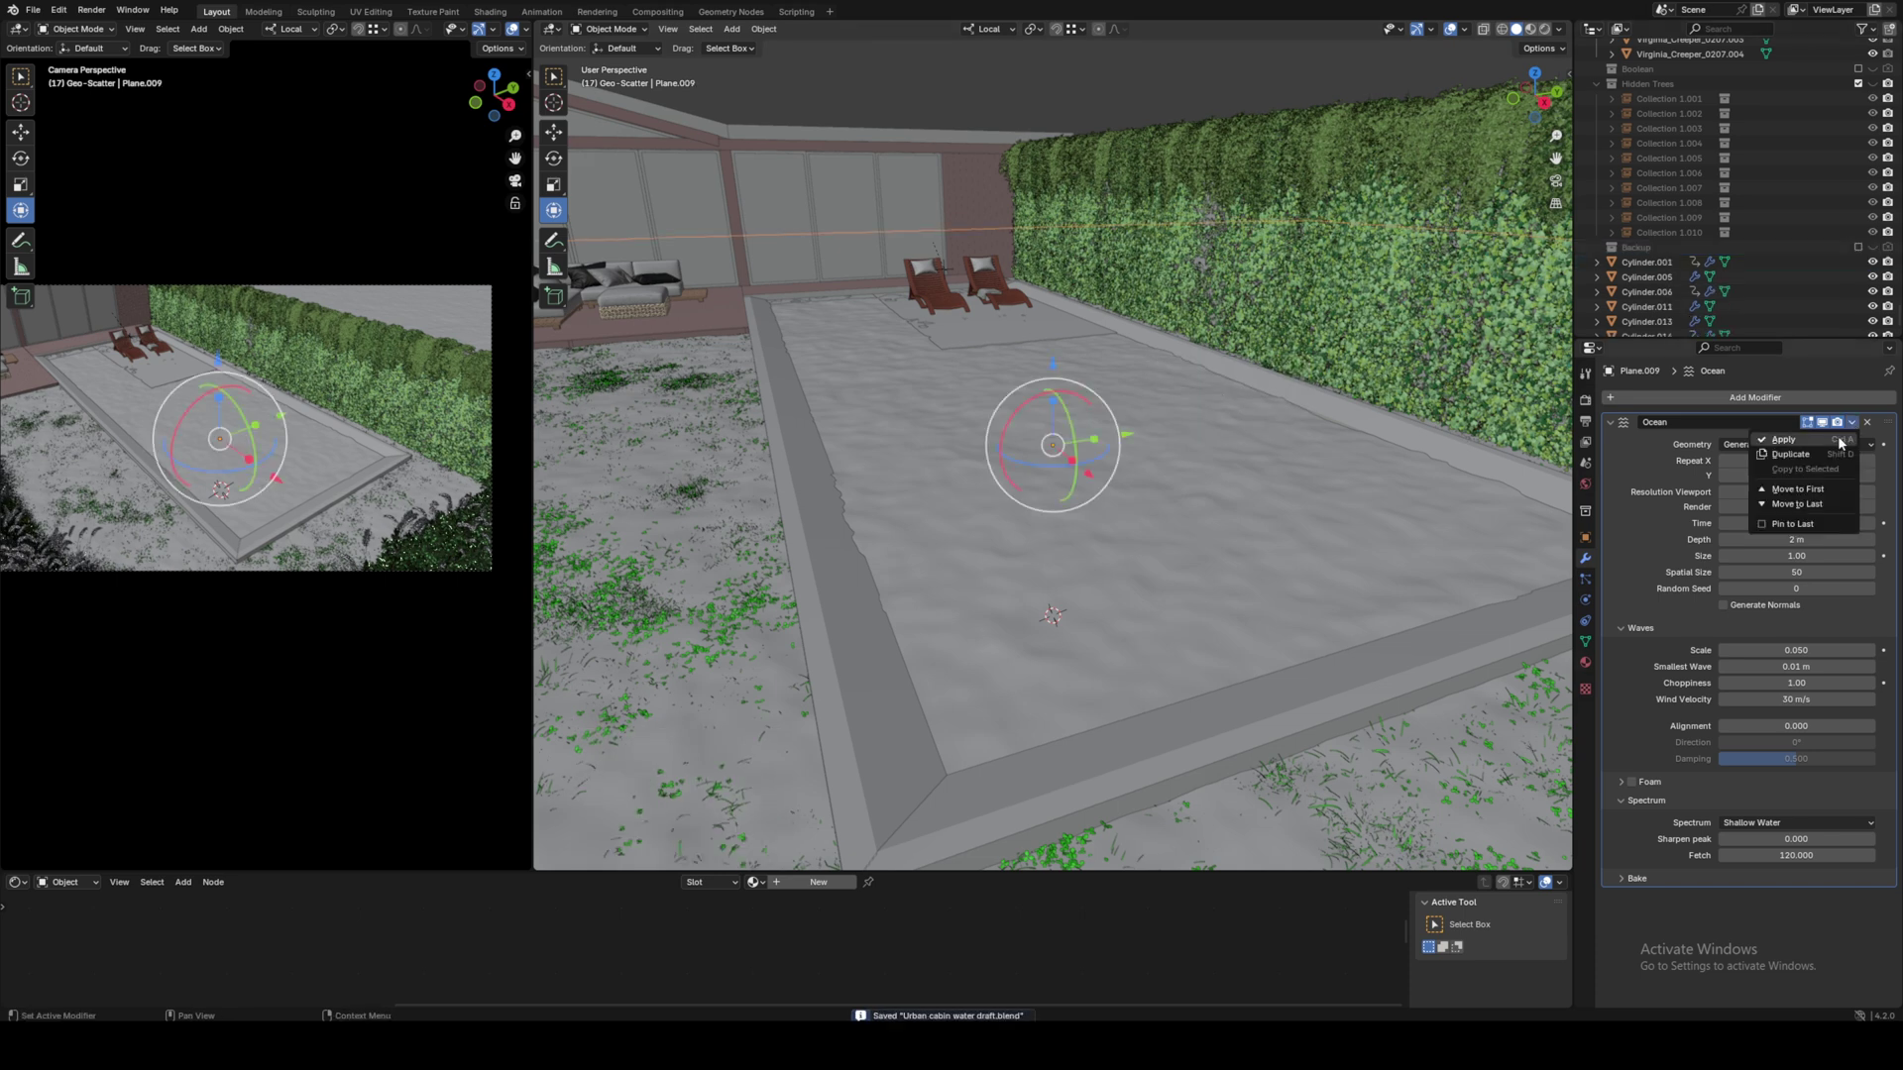
key(ctrl+a)
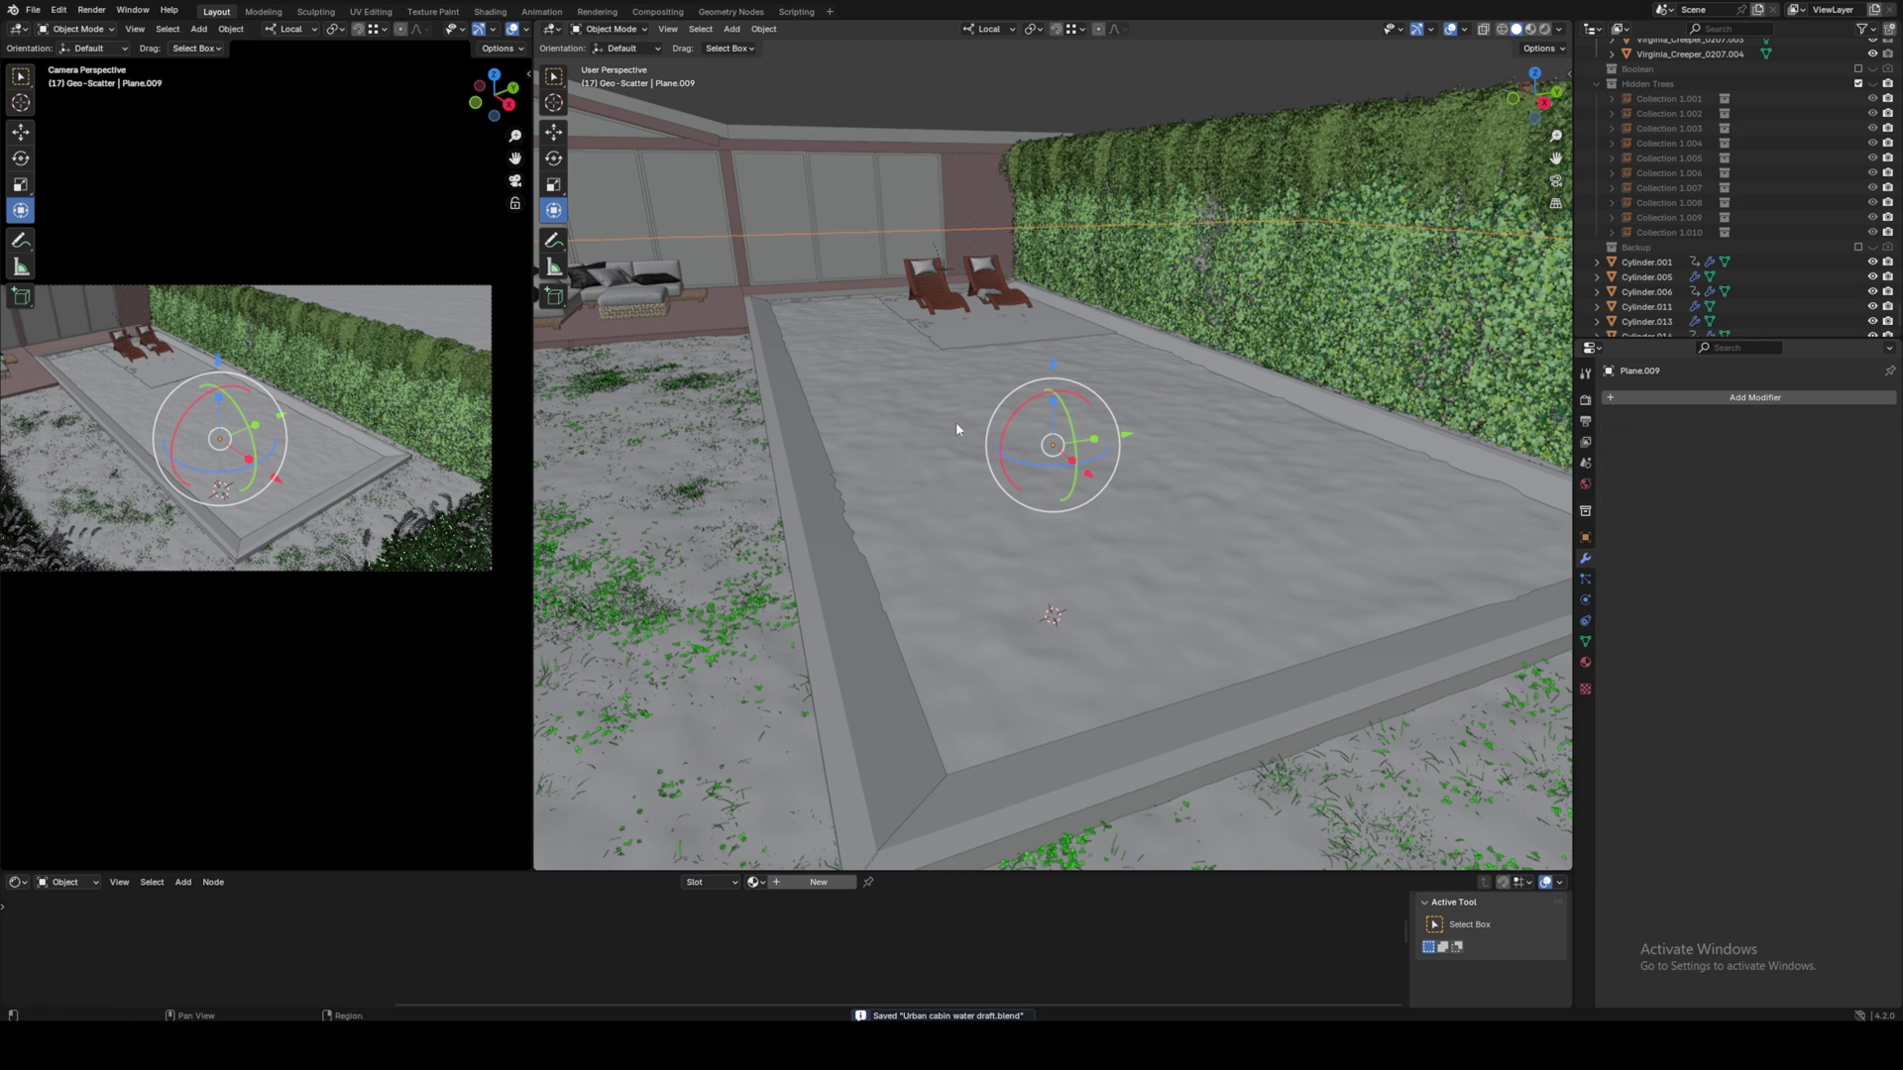
scroll(957, 429, down, 5)
key(KP_7)
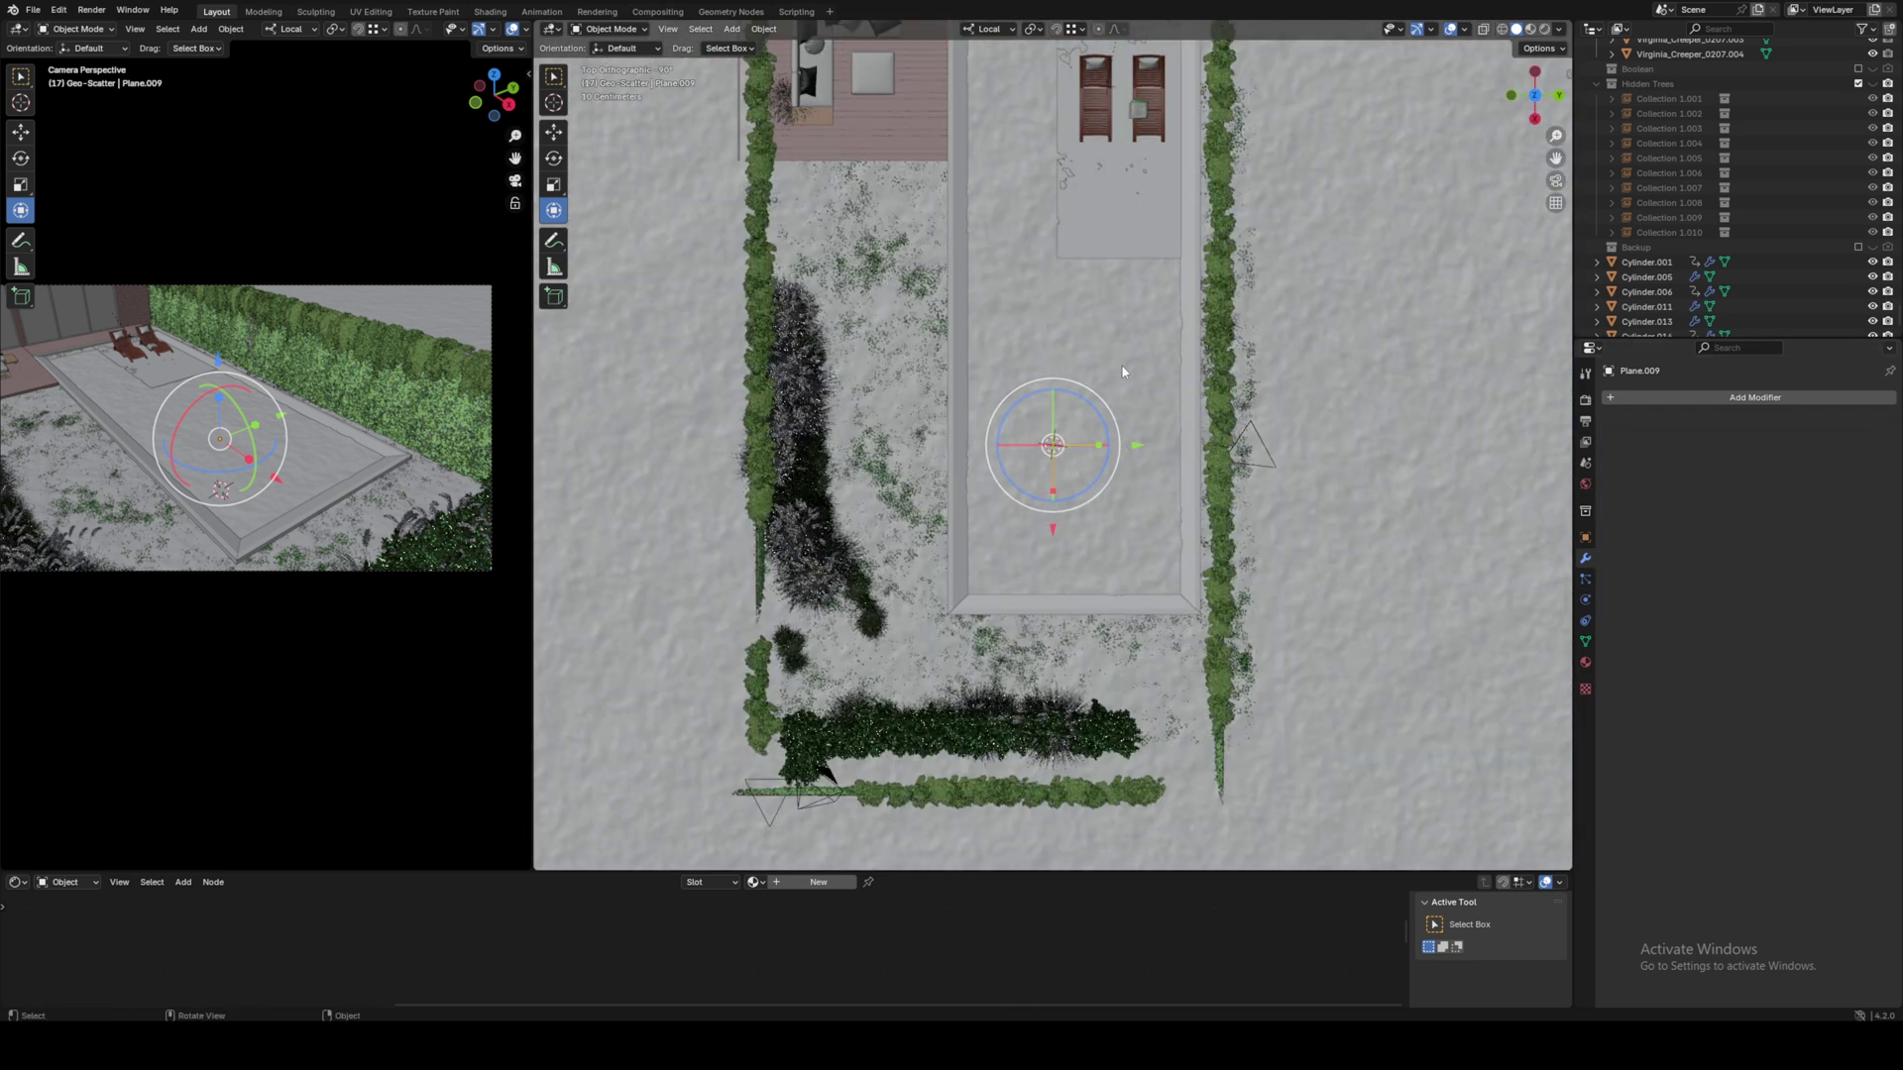
middle_drag(1123, 371, 1061, 485)
key(Tab)
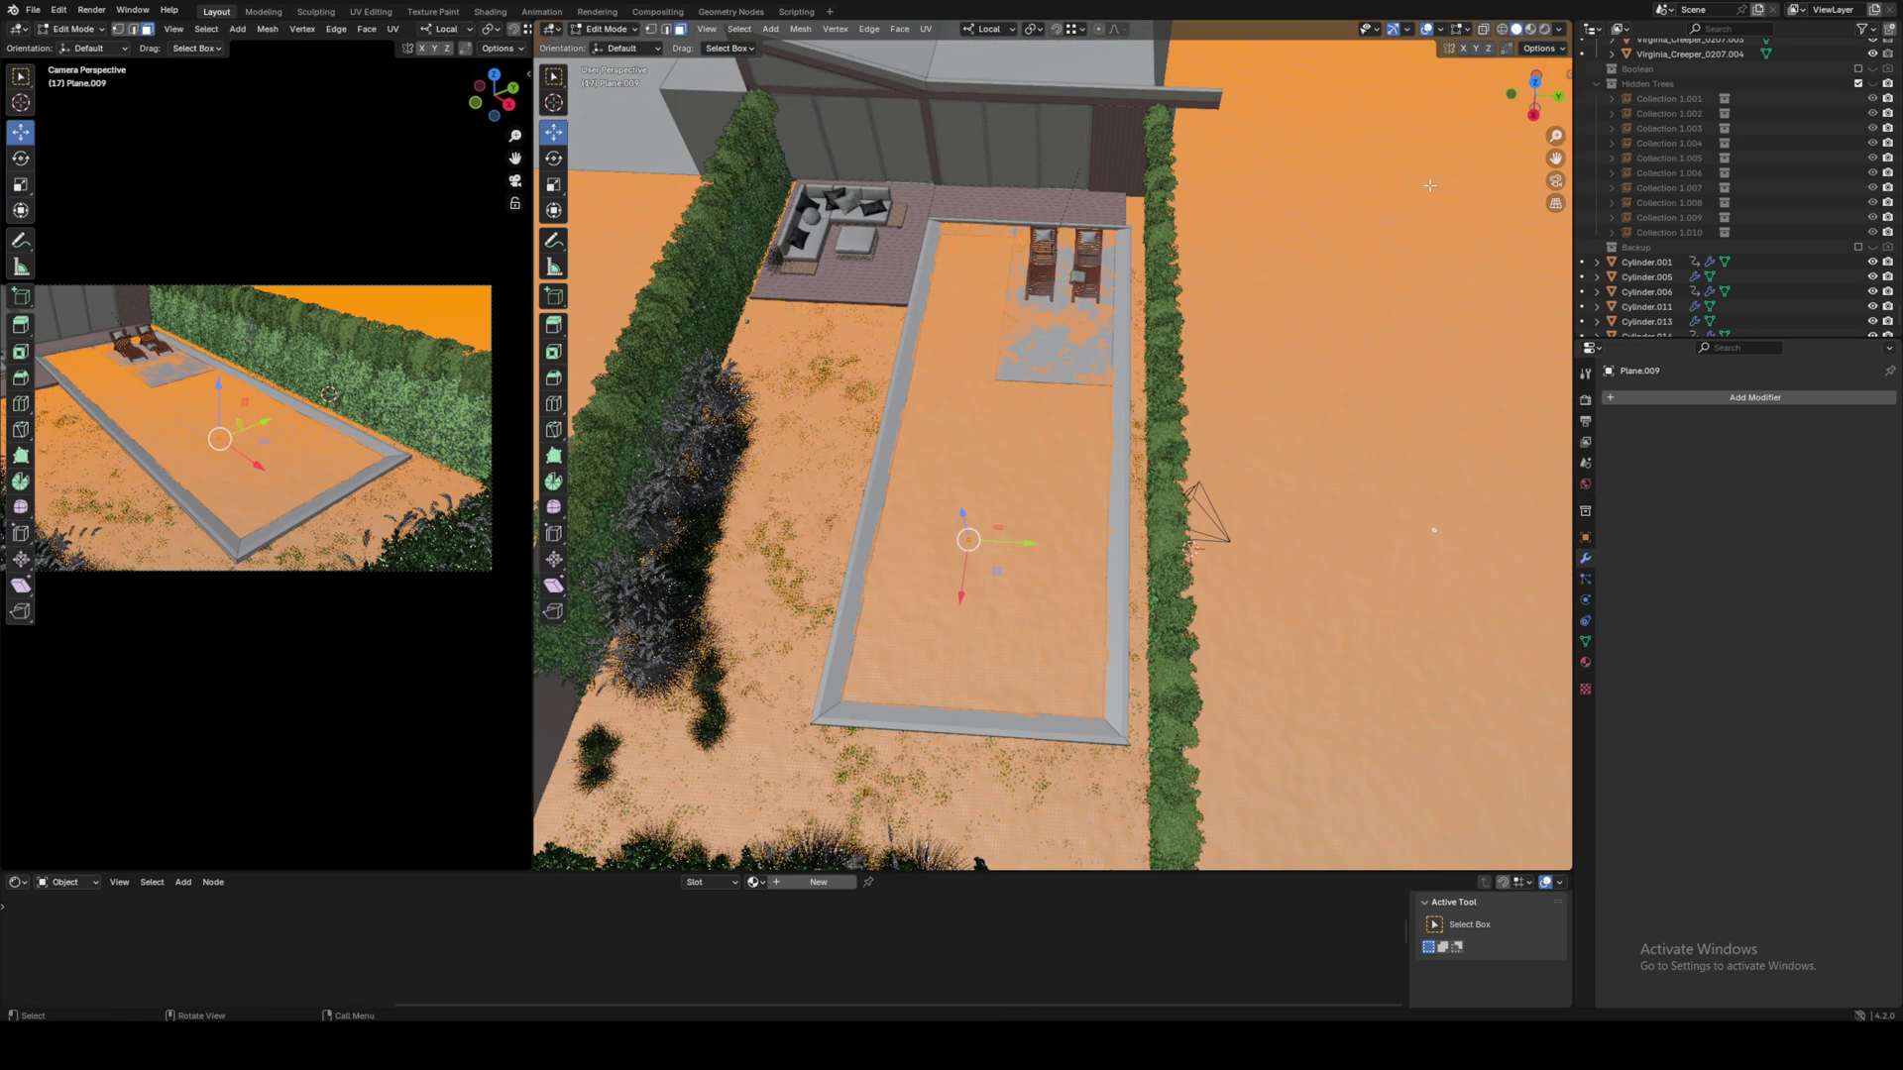
- From top view, deselect the pool area and delete the plane's faces outside the pool
click(1535, 77)
drag(1329, 373, 1277, 401)
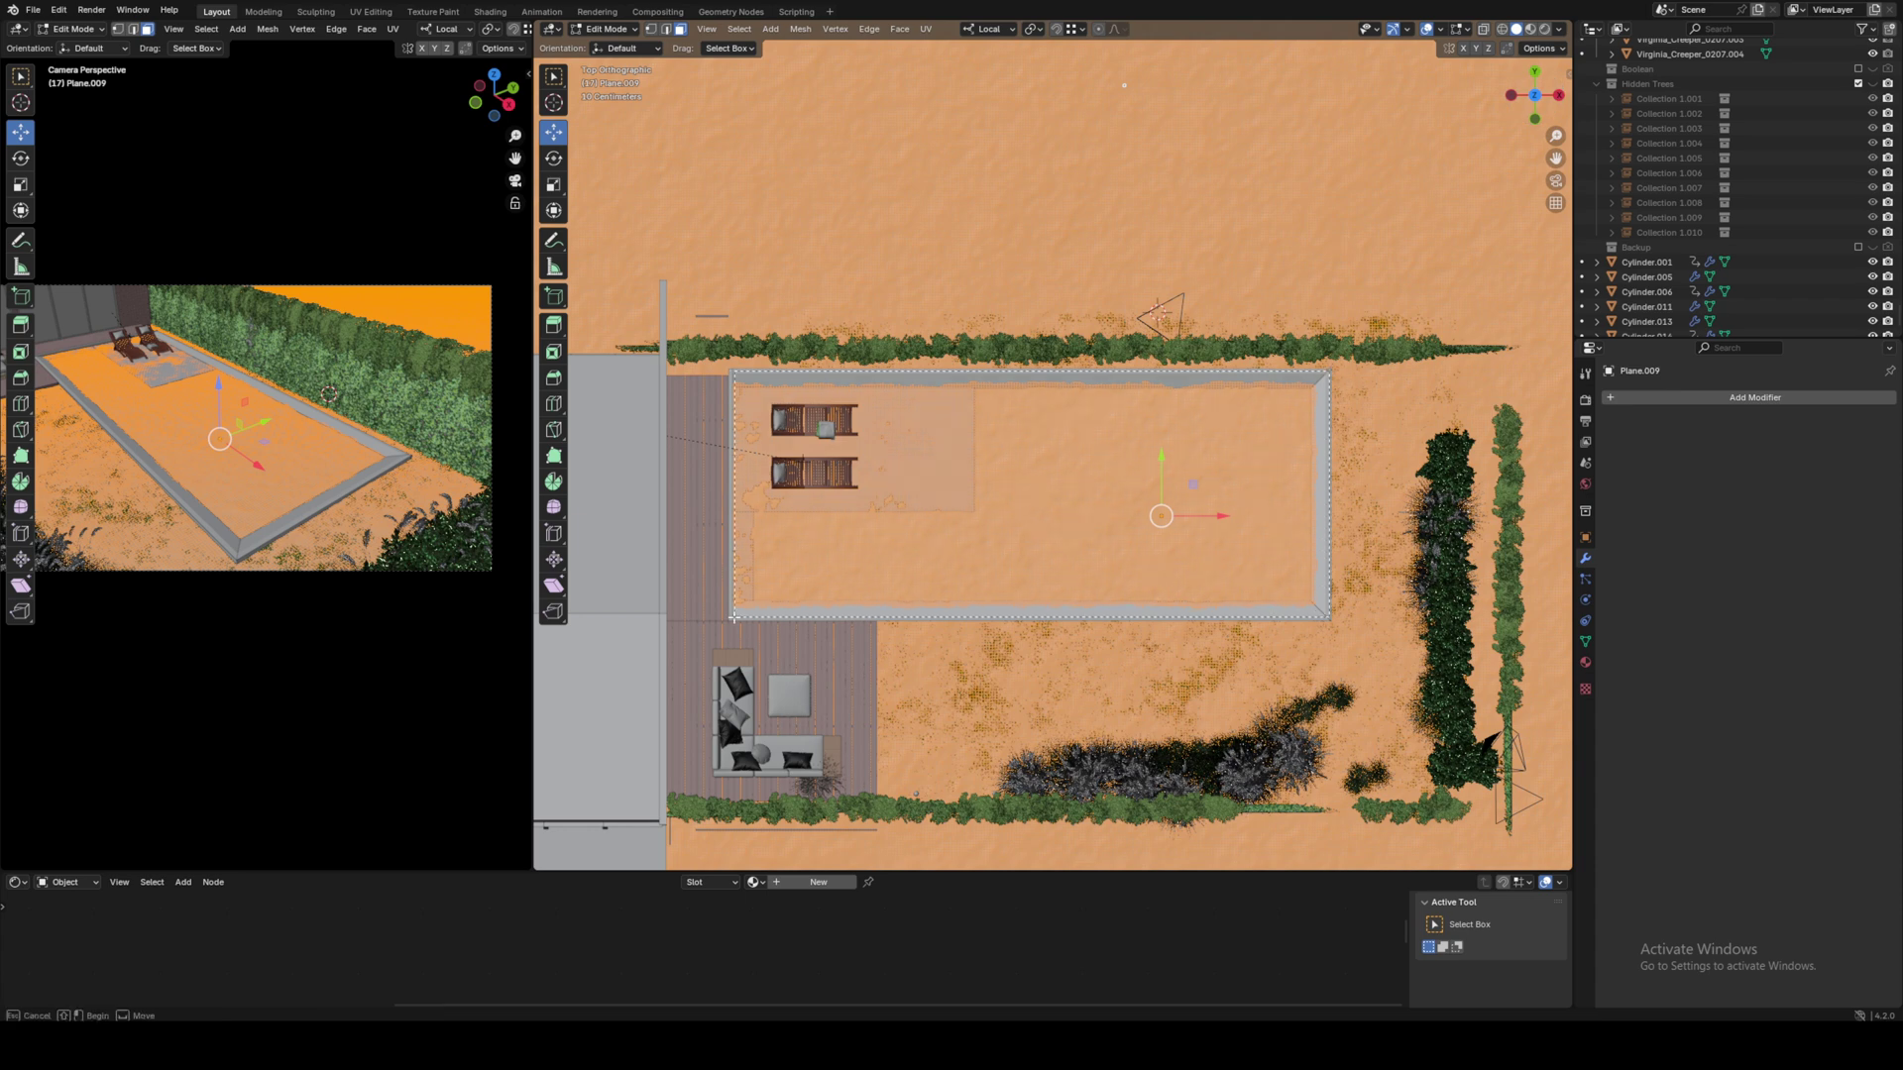
drag(734, 617, 729, 616)
key(x)
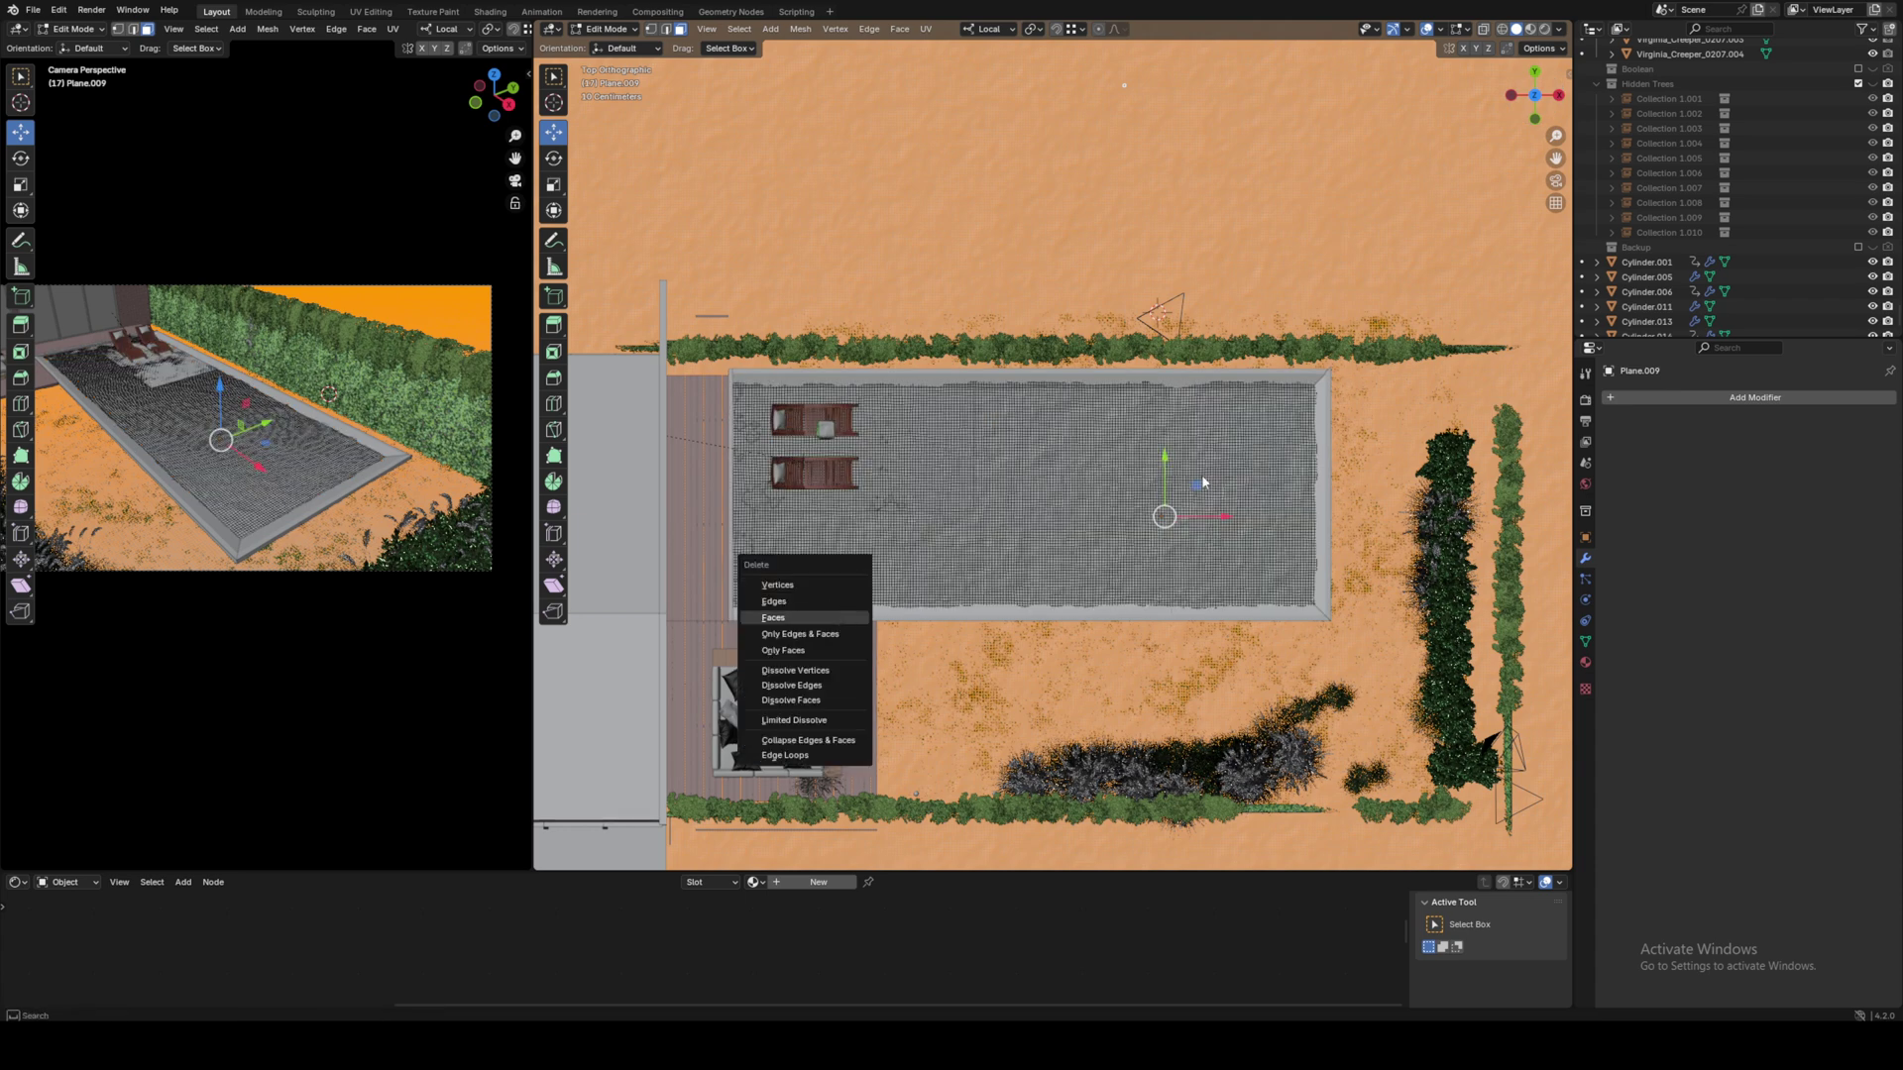
key(Escape)
key(Tab)
middle_drag(1204, 483, 942, 359)
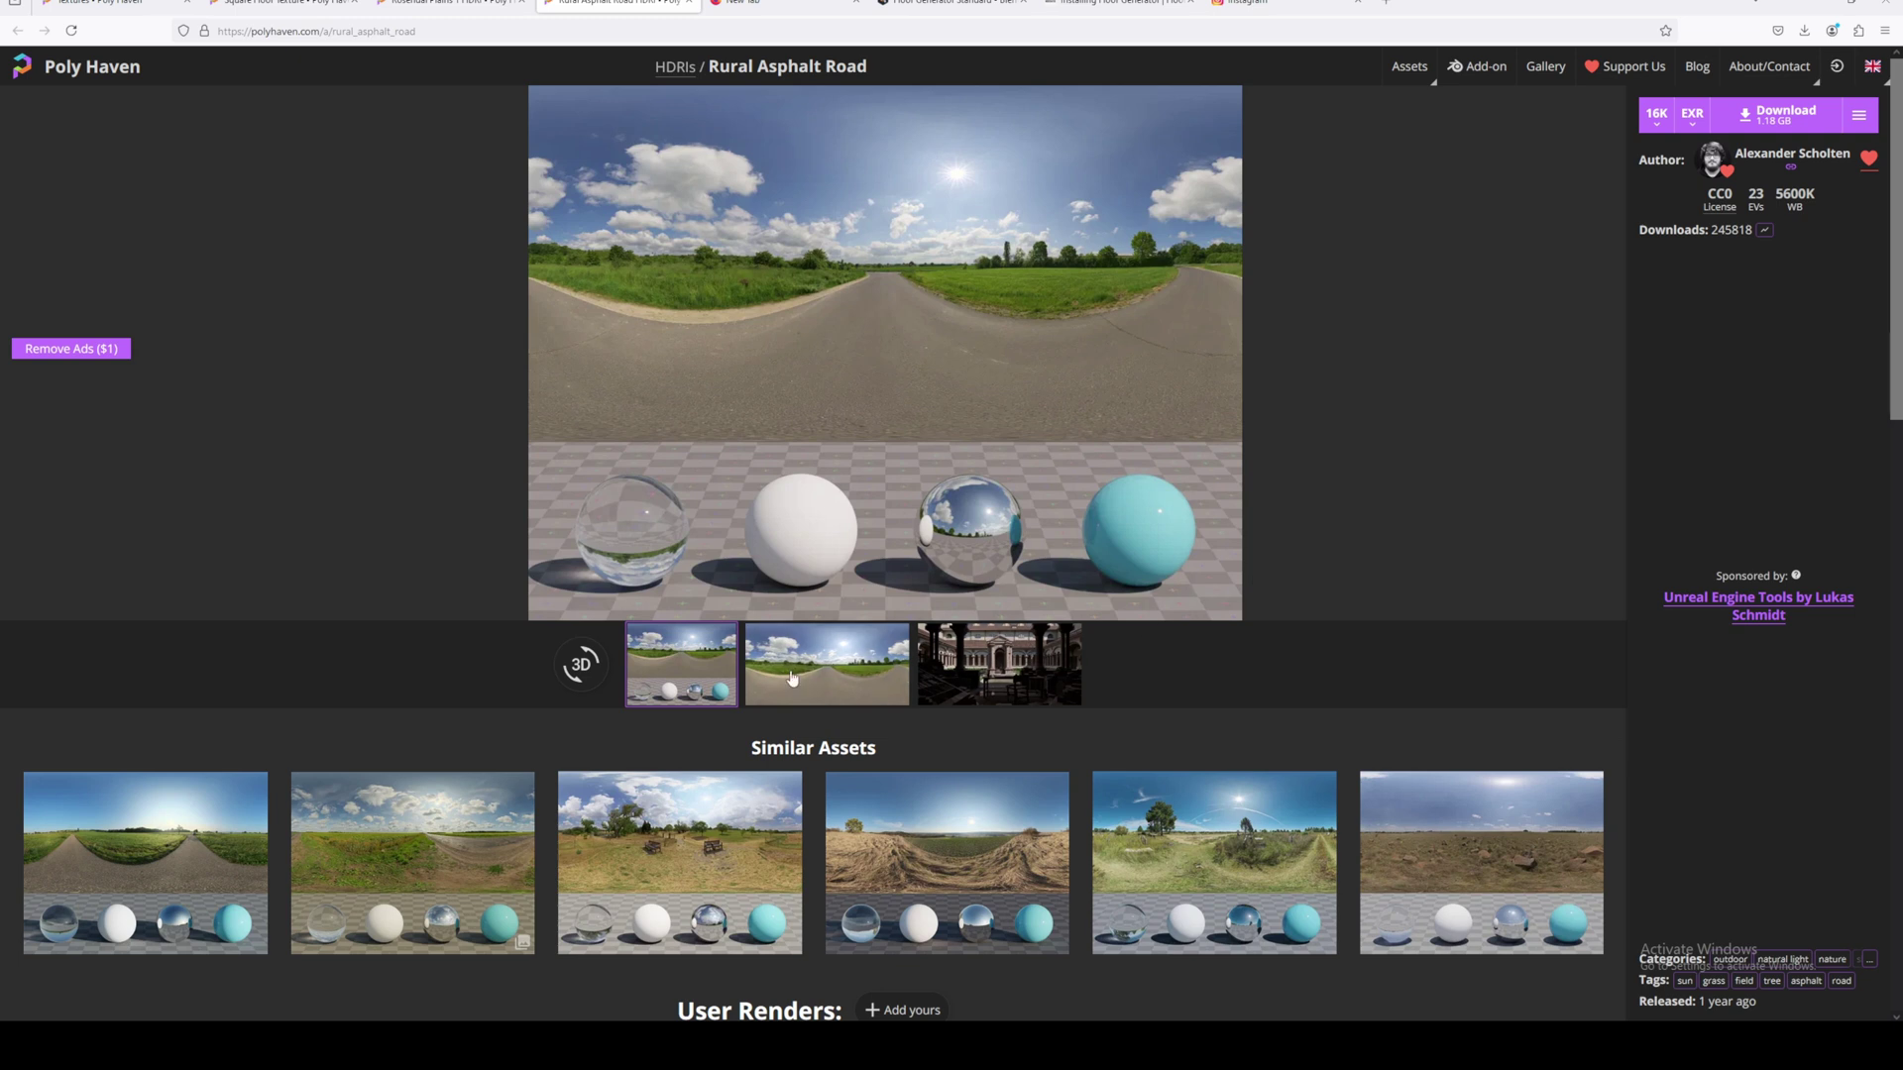
- Preview the road and courtyard panoramas of the Rural Asphalt Road HDRI
click(793, 678)
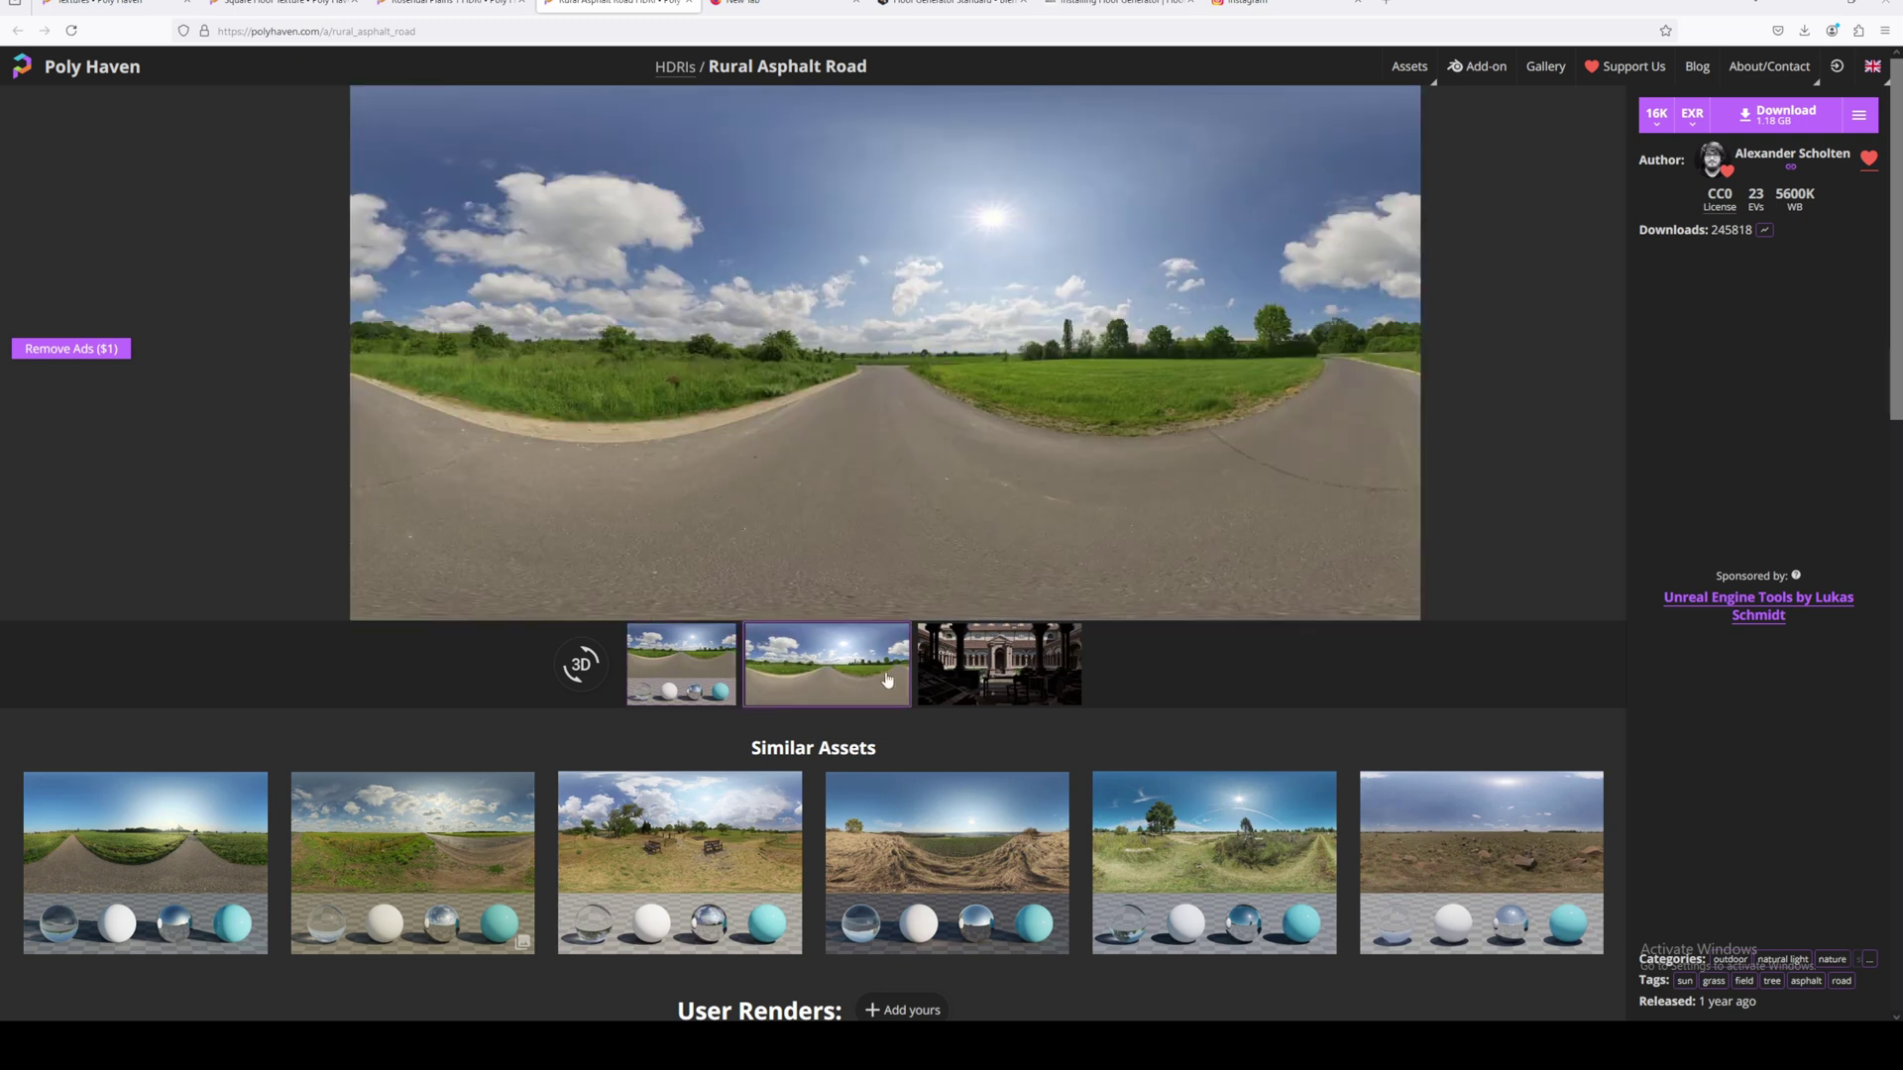
click(1040, 686)
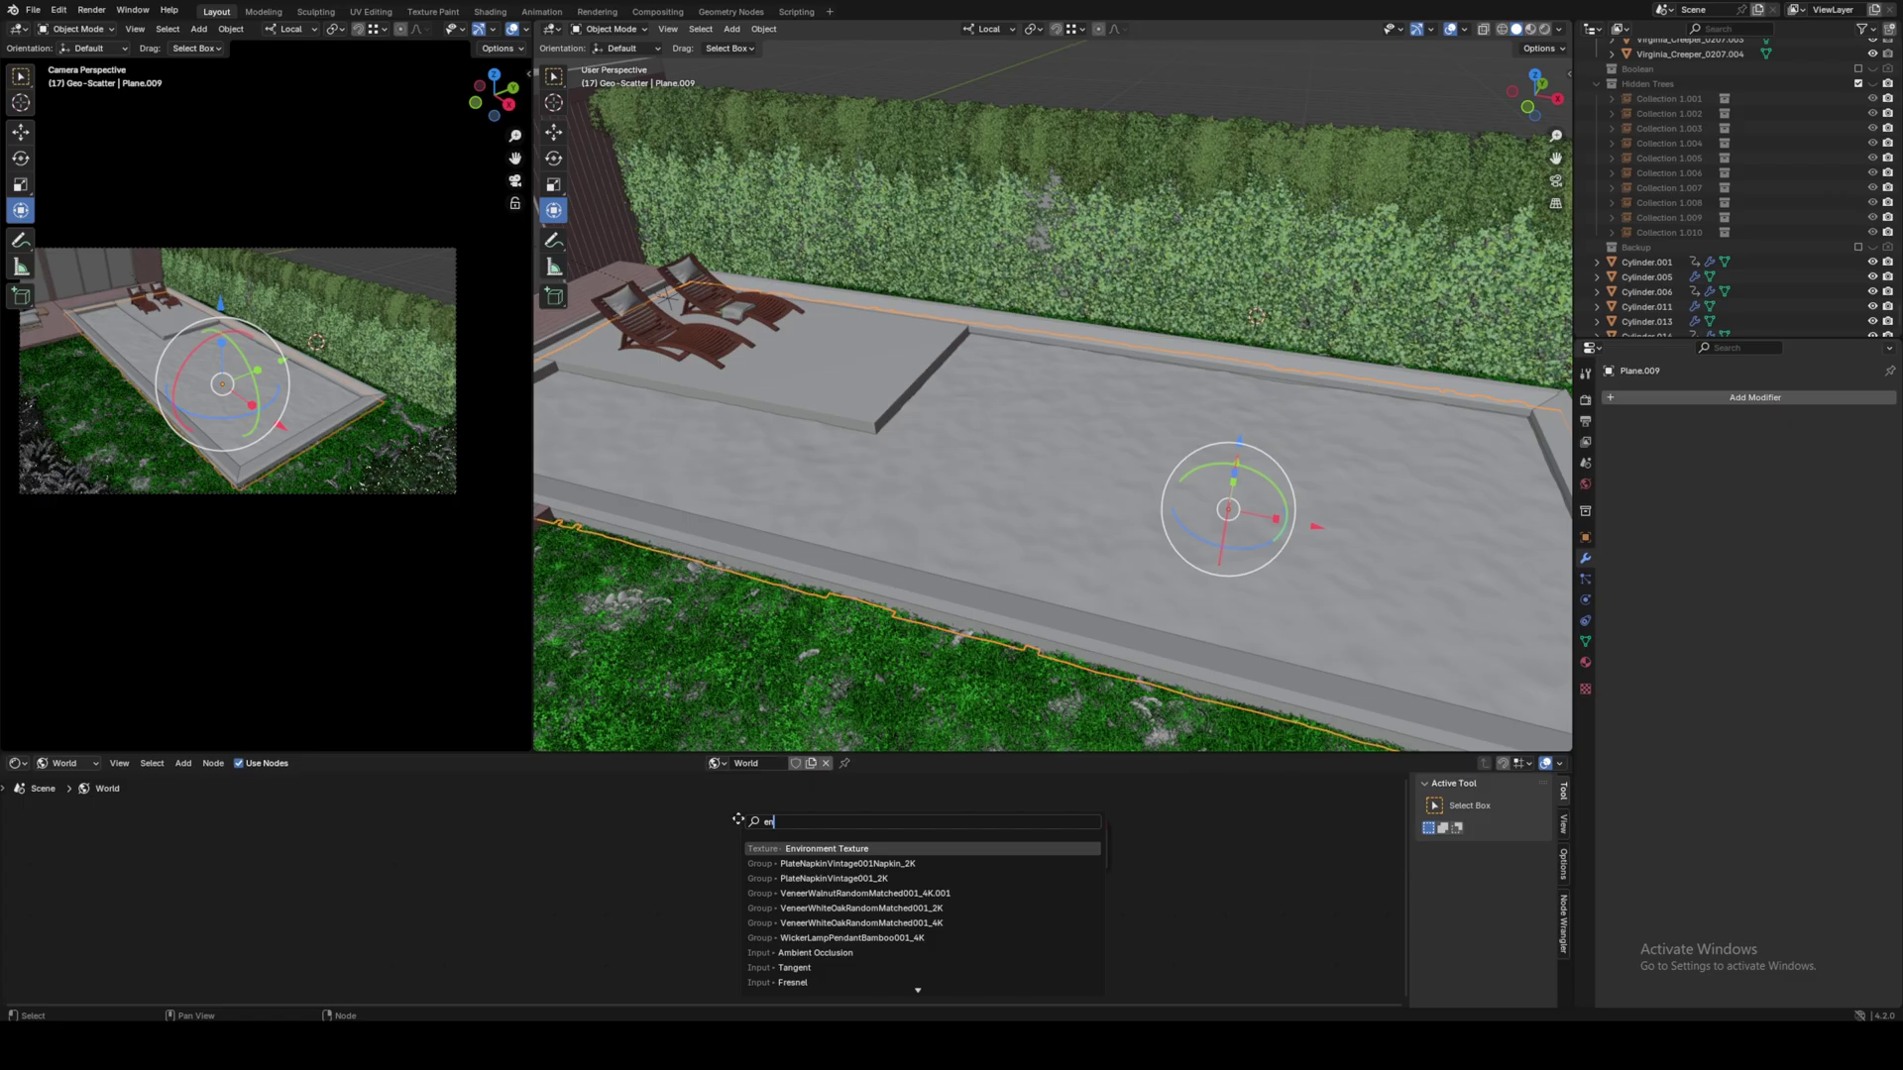
- Add an Environment Texture node feeding the world Background
key(Return)
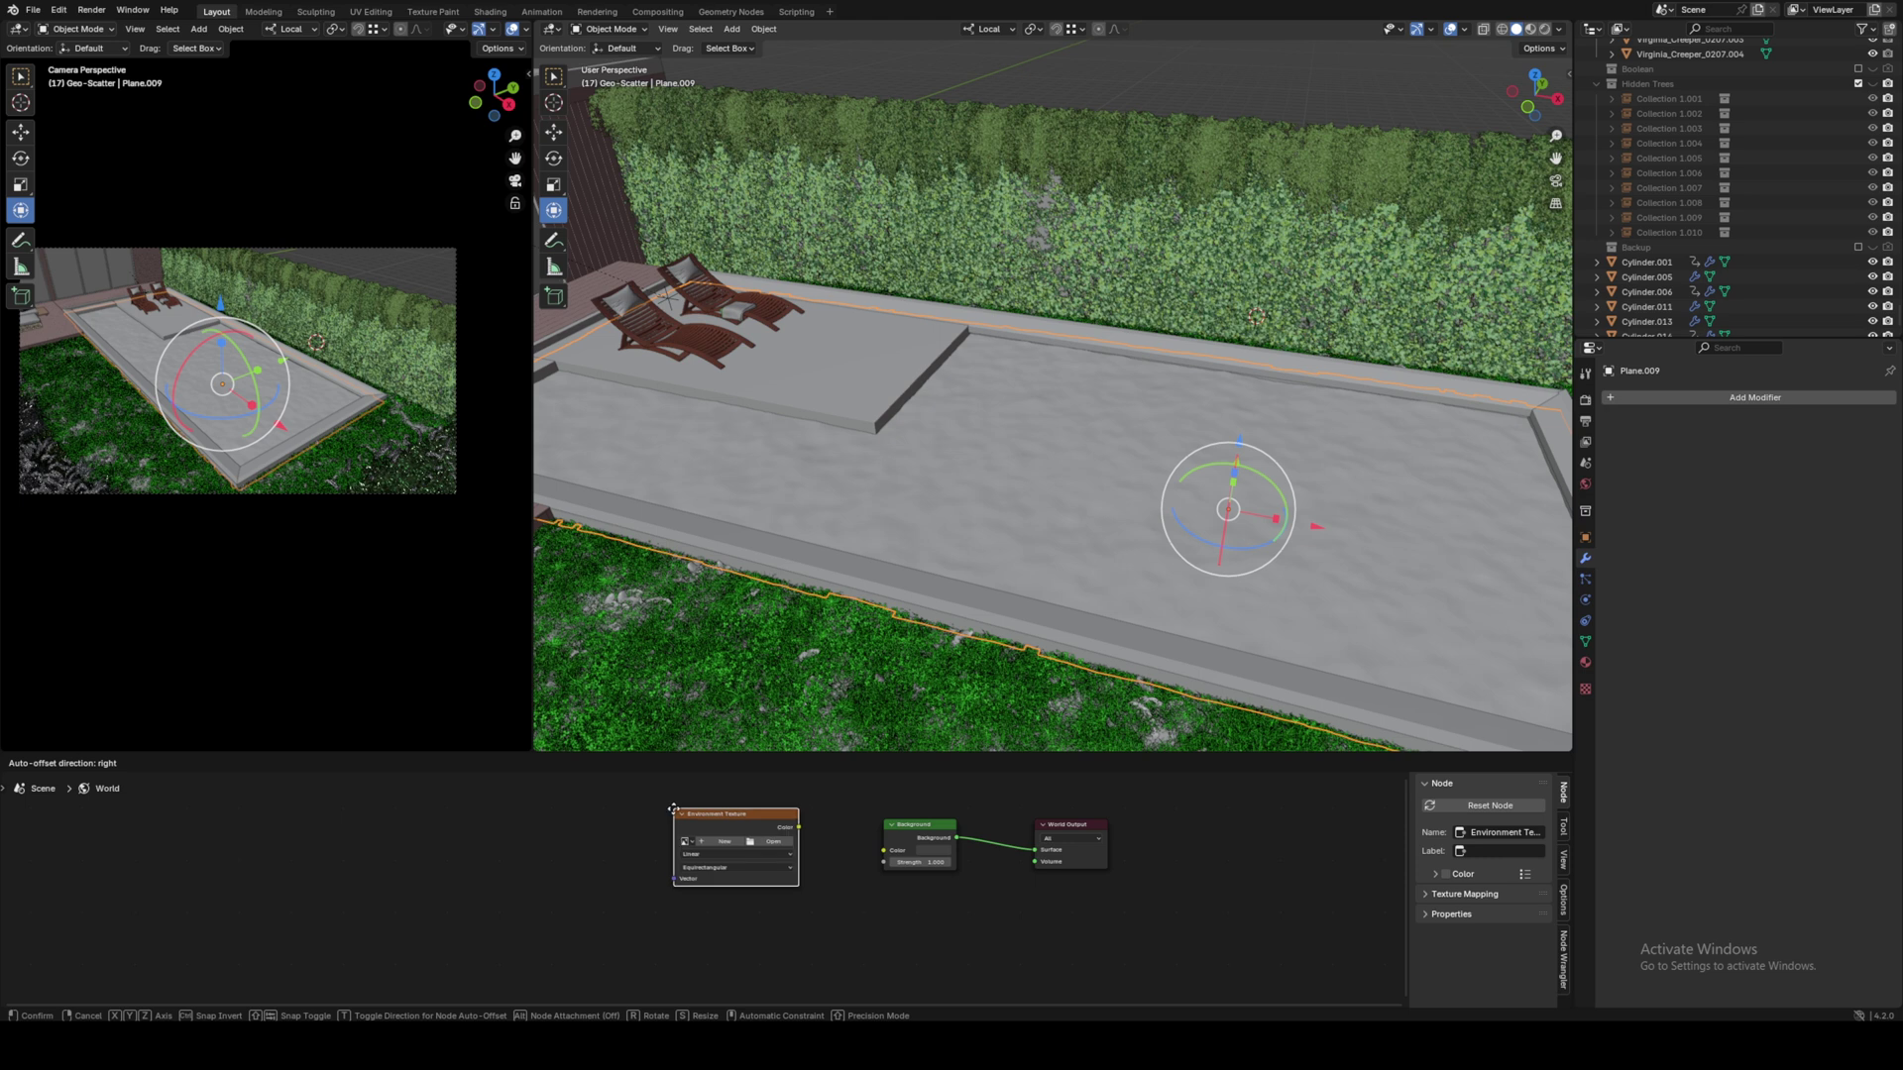
click(800, 839)
drag(800, 829, 883, 850)
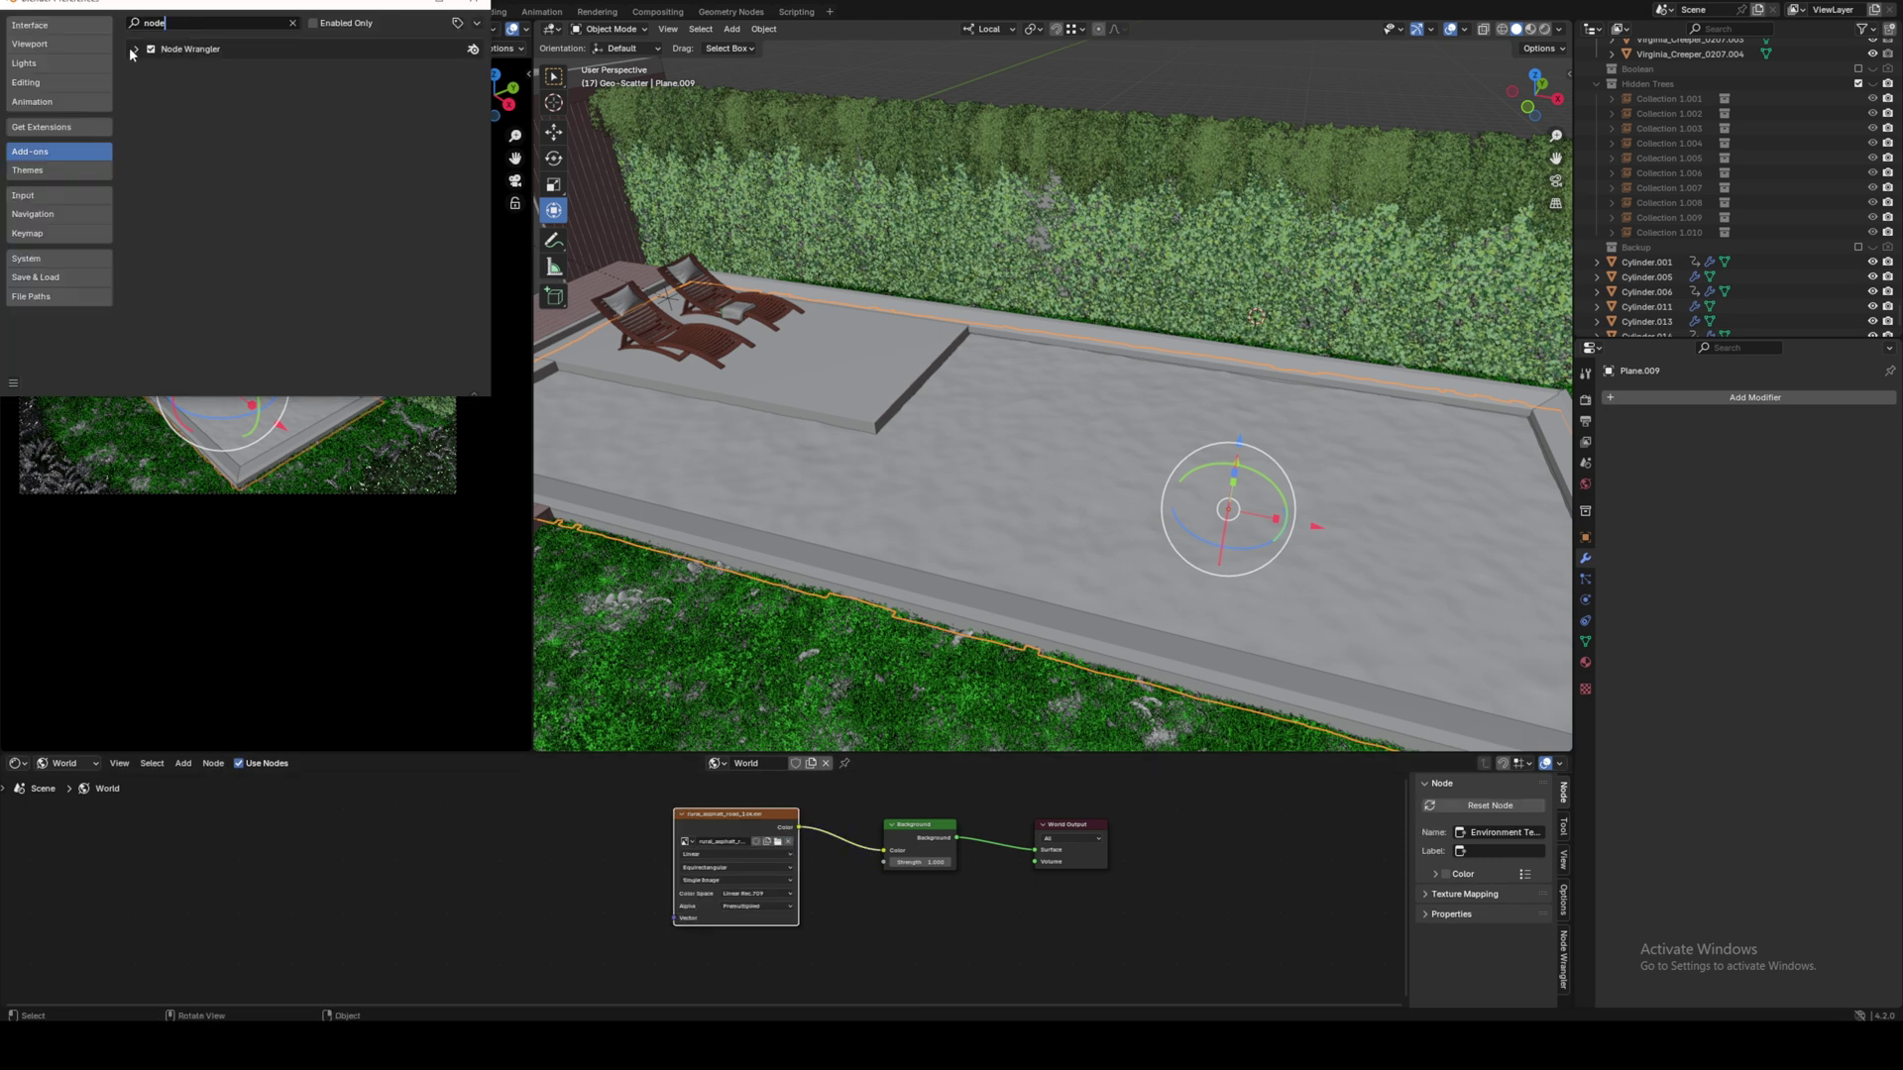
- Add Texture Coordinate and Mapping nodes to the HDRI with Node Wrangler and widen the render view
click(135, 49)
click(473, 2)
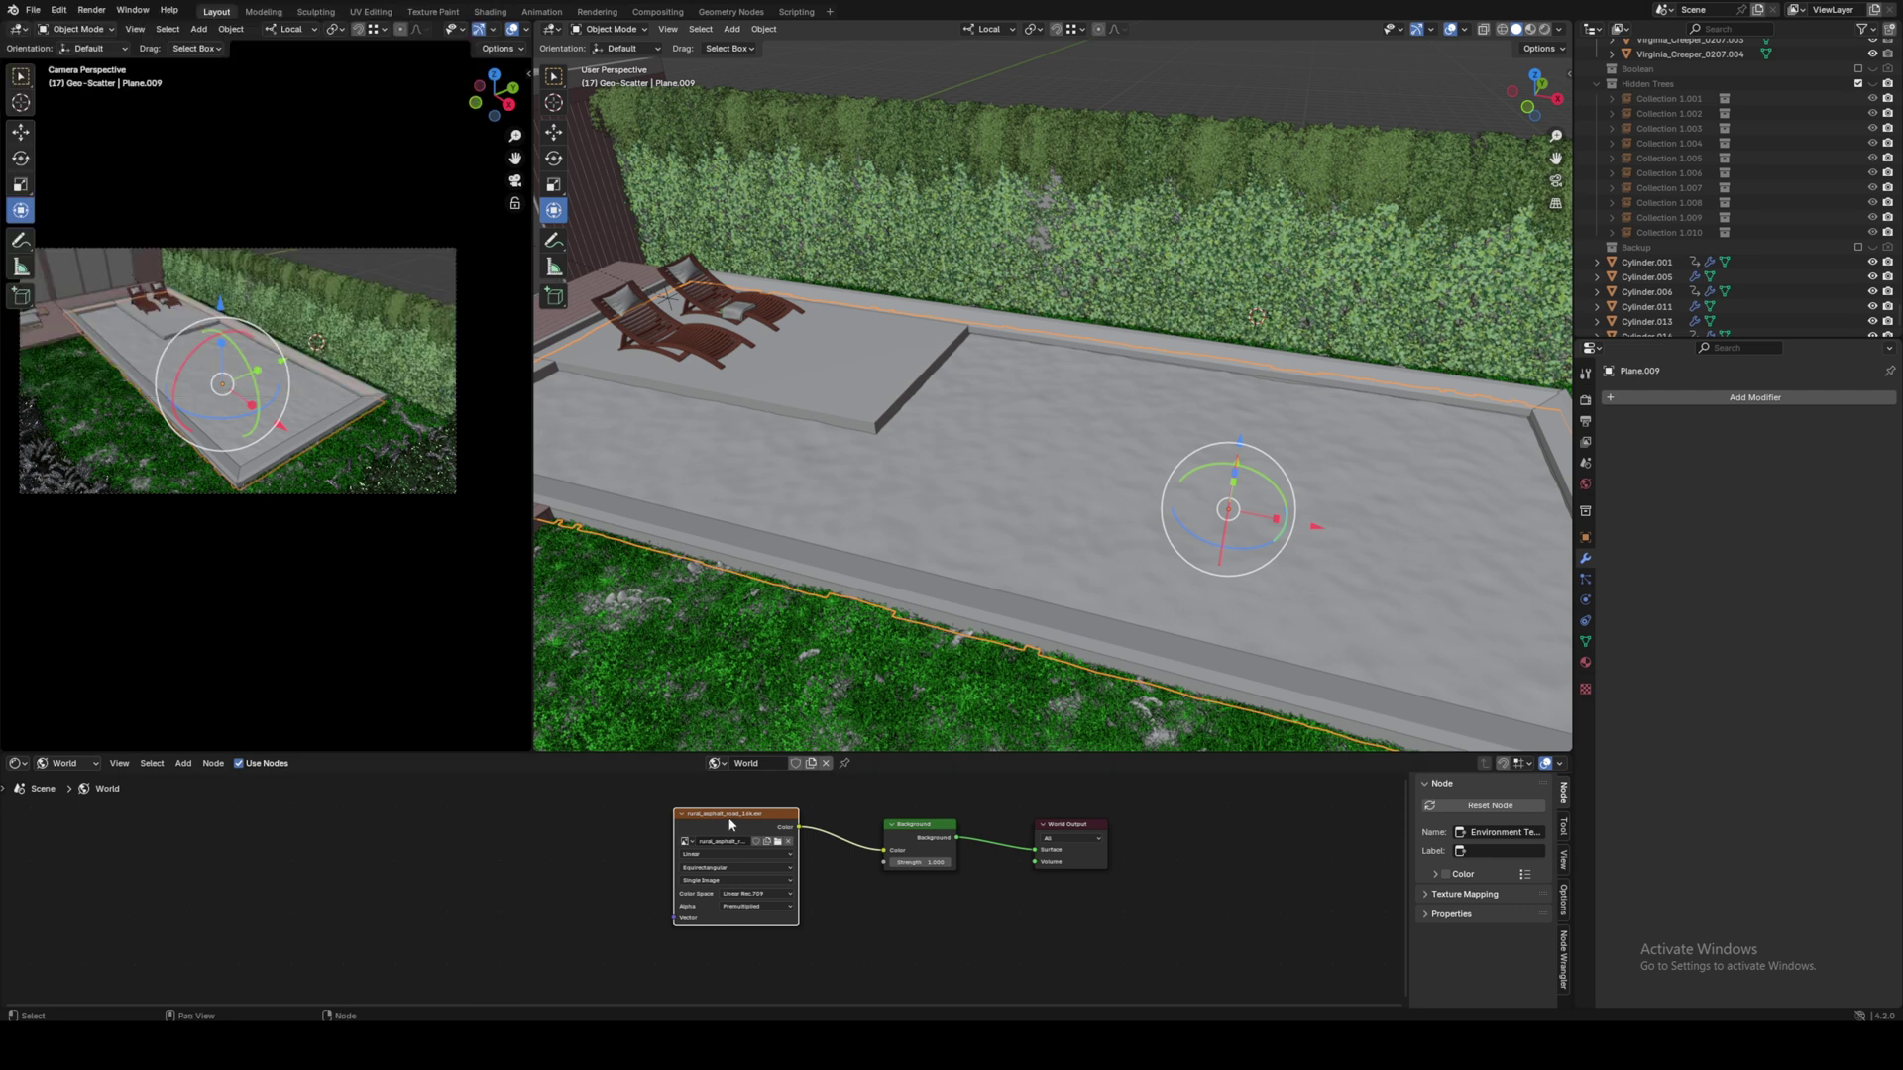
key(ctrl+t)
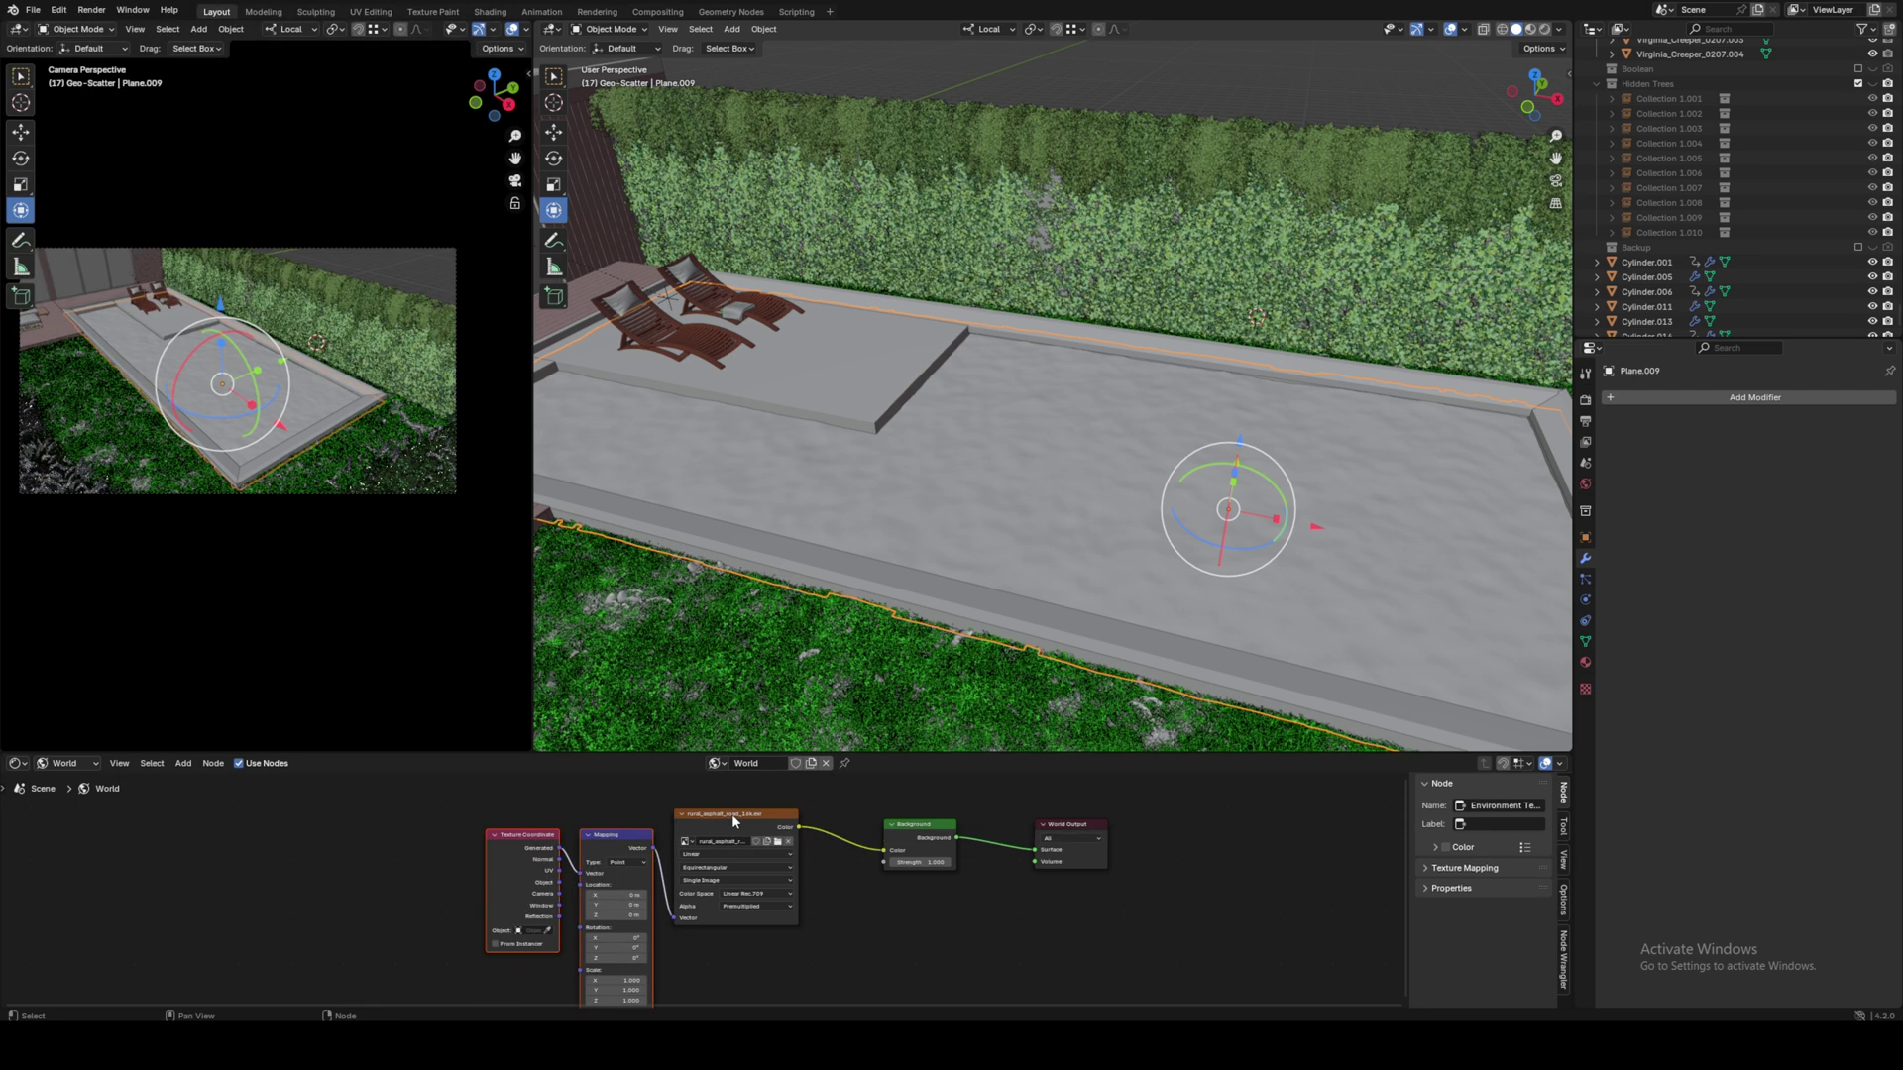
drag(532, 40, 1056, 40)
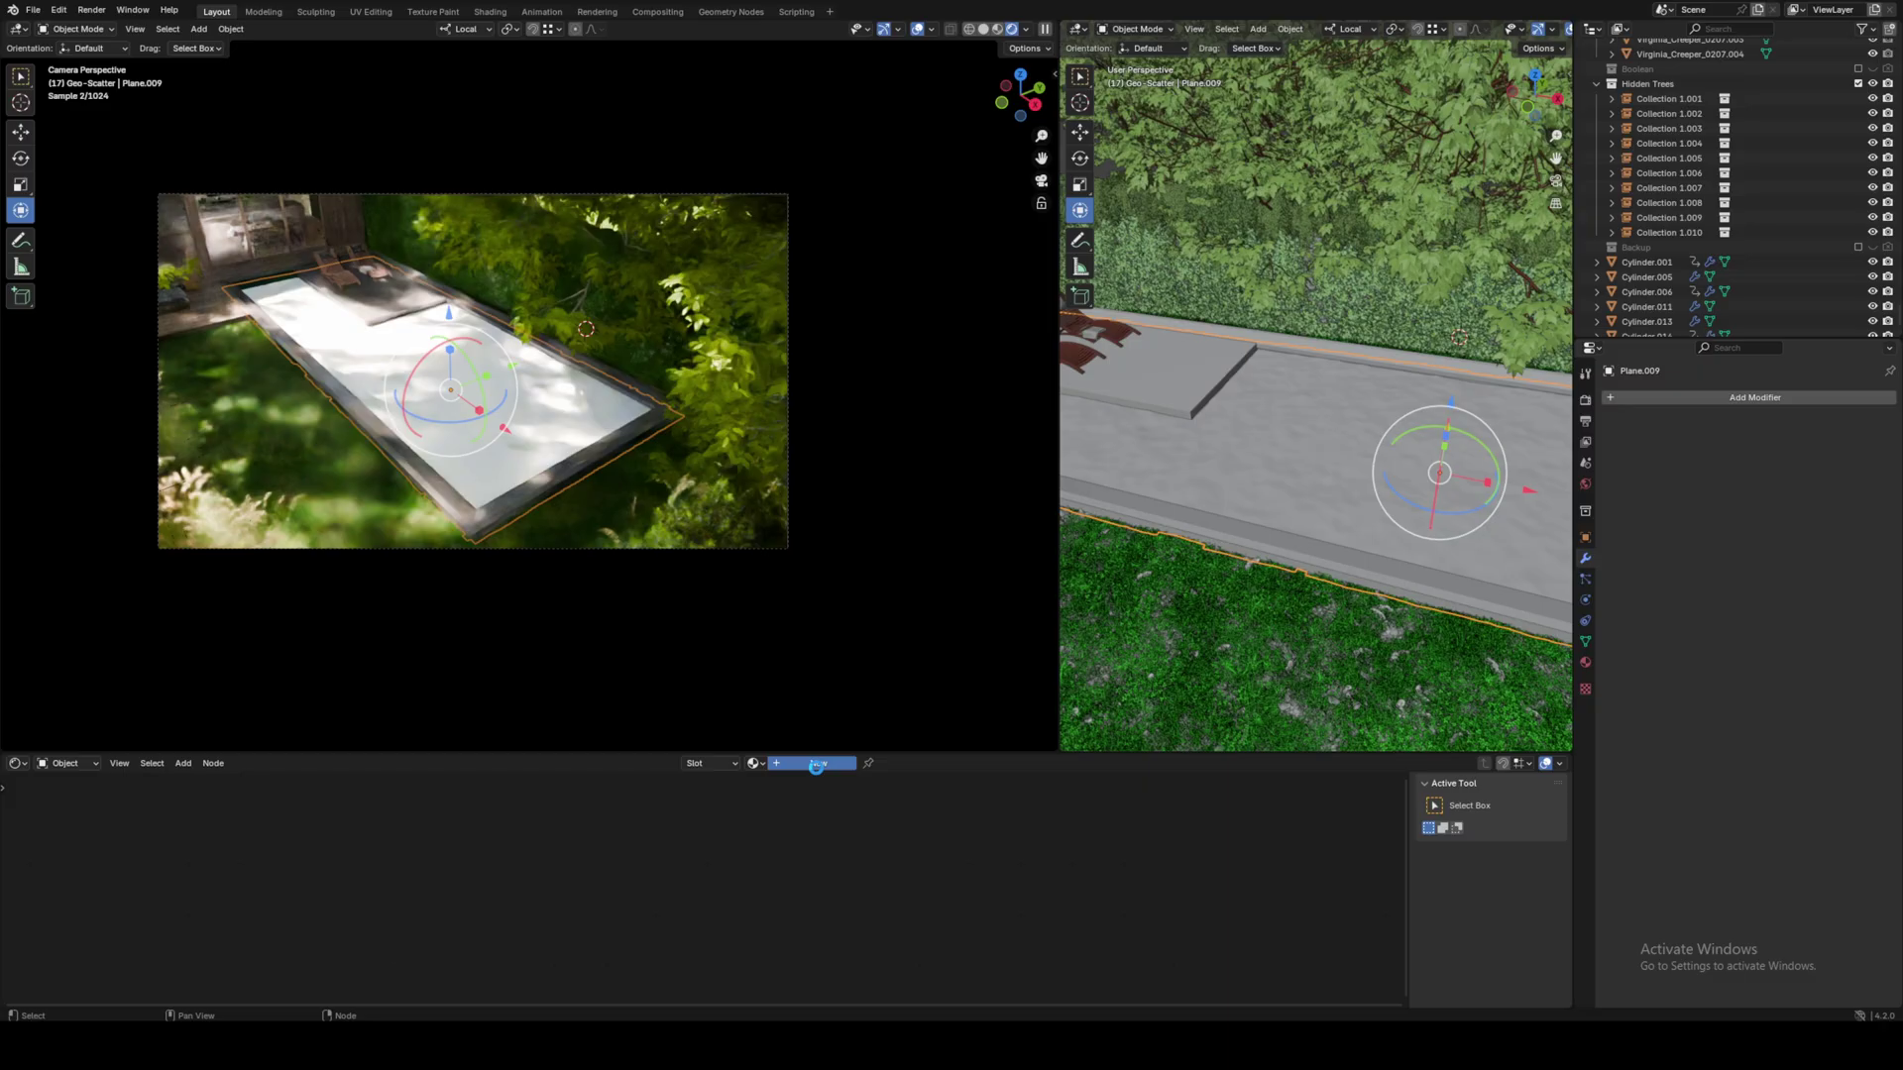
- Create a new material on the plane named 'pool water'
click(817, 768)
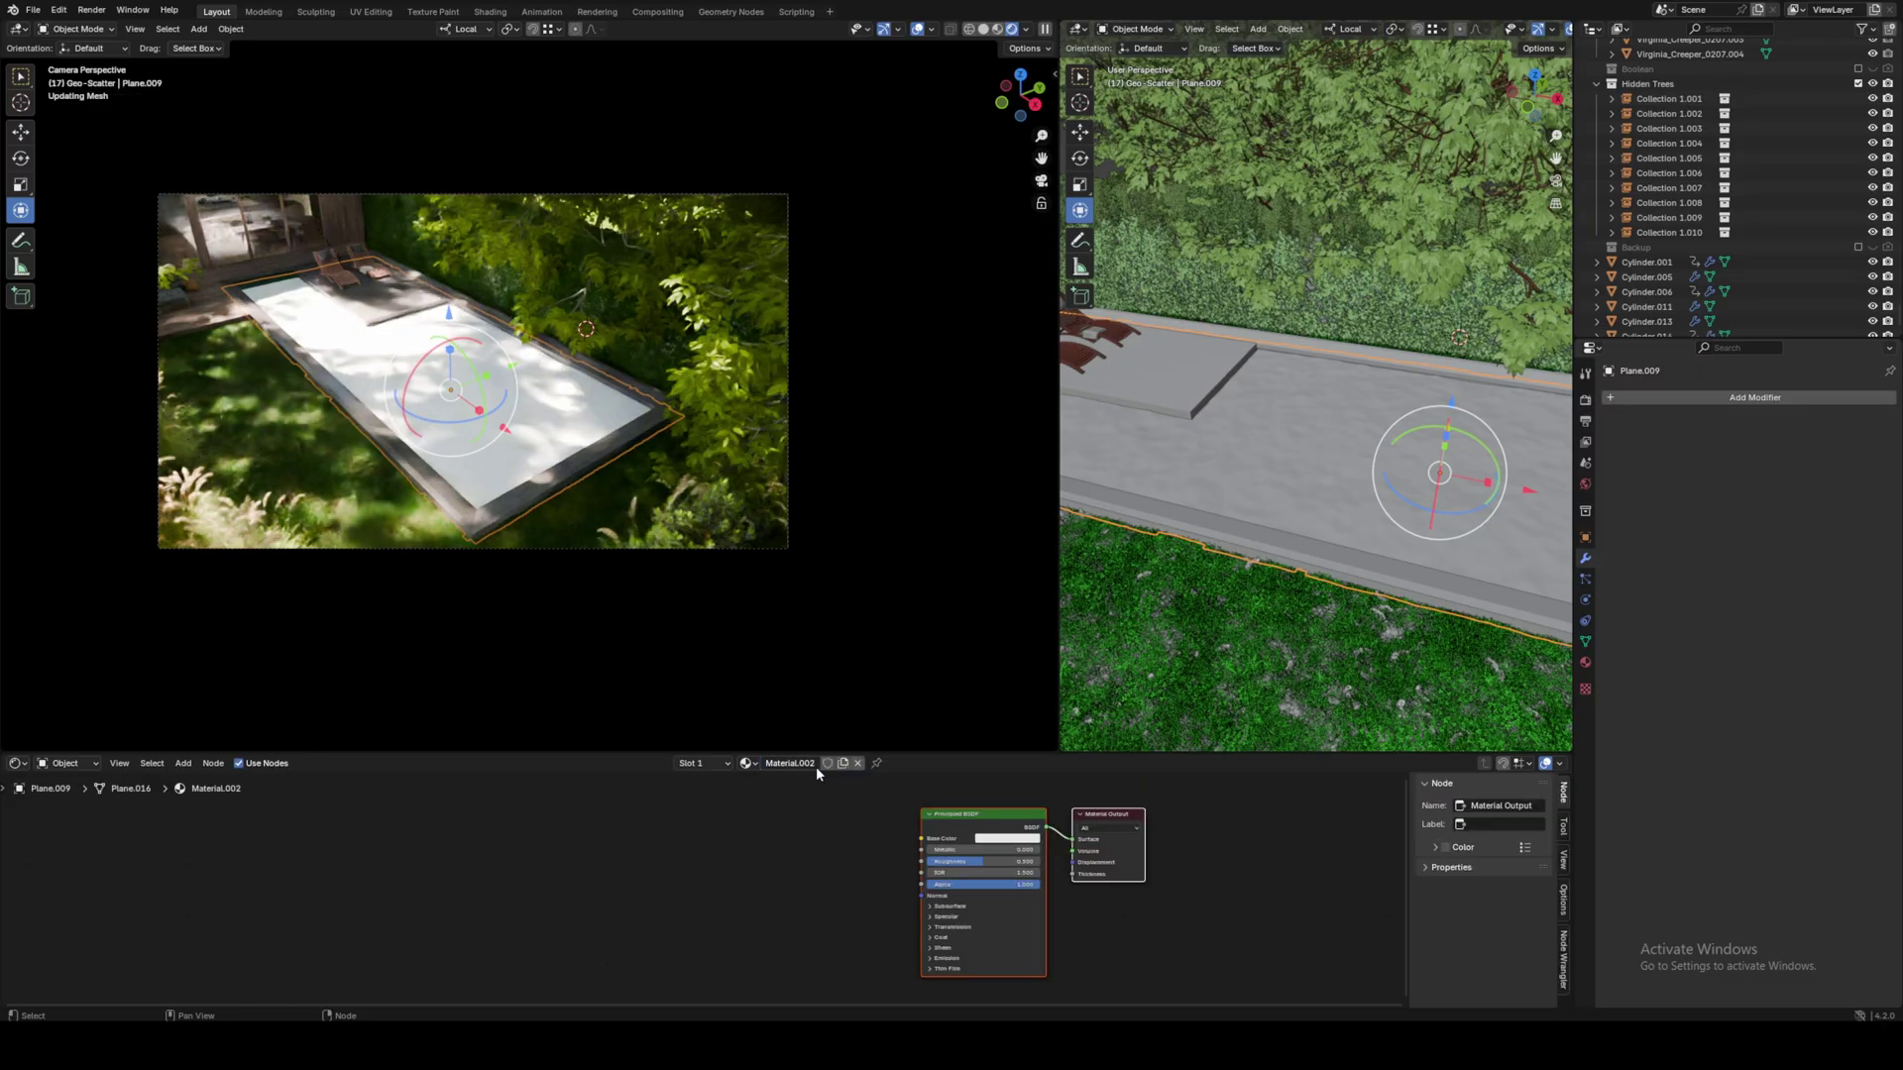
click(809, 764)
text(pool wa)
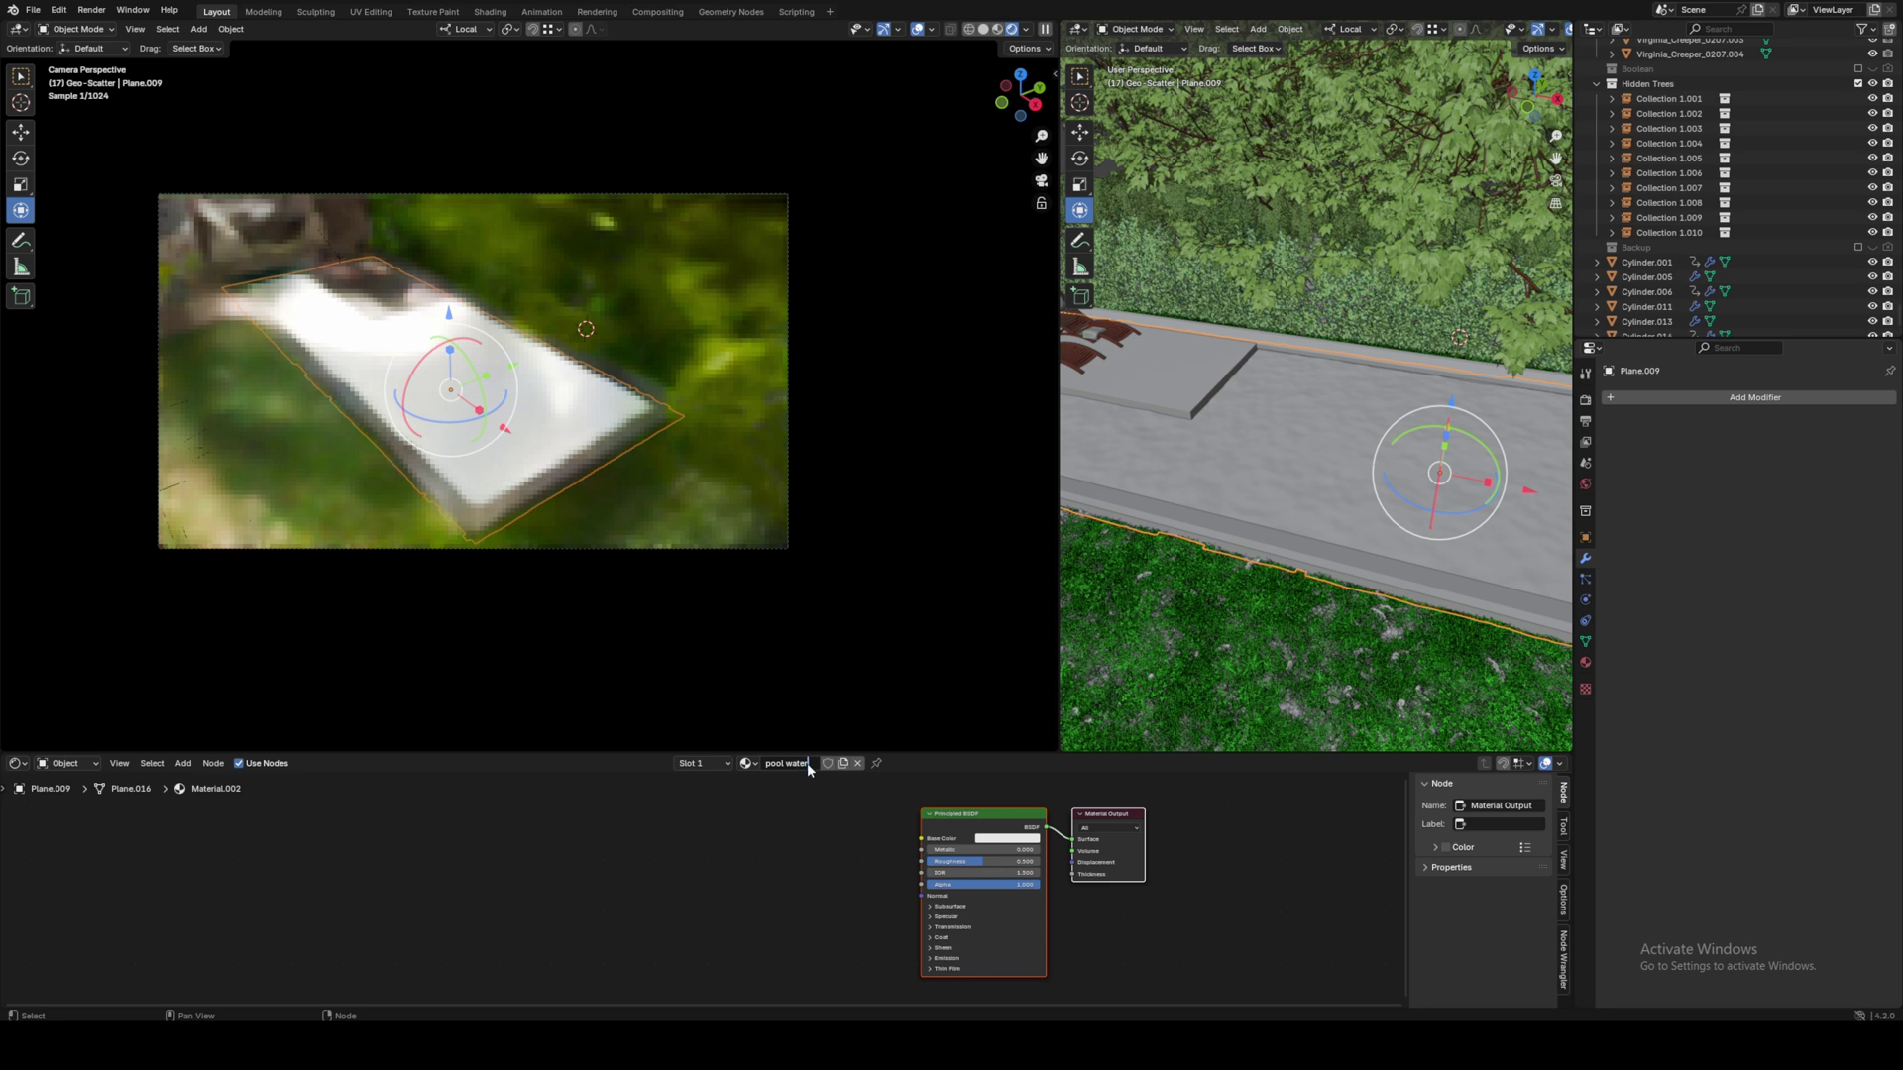
text(ter)
key(Return)
- Replace the Principled BSDF with a Glass BSDF linked to Surface, IOR 1.333
click(981, 814)
key(x)
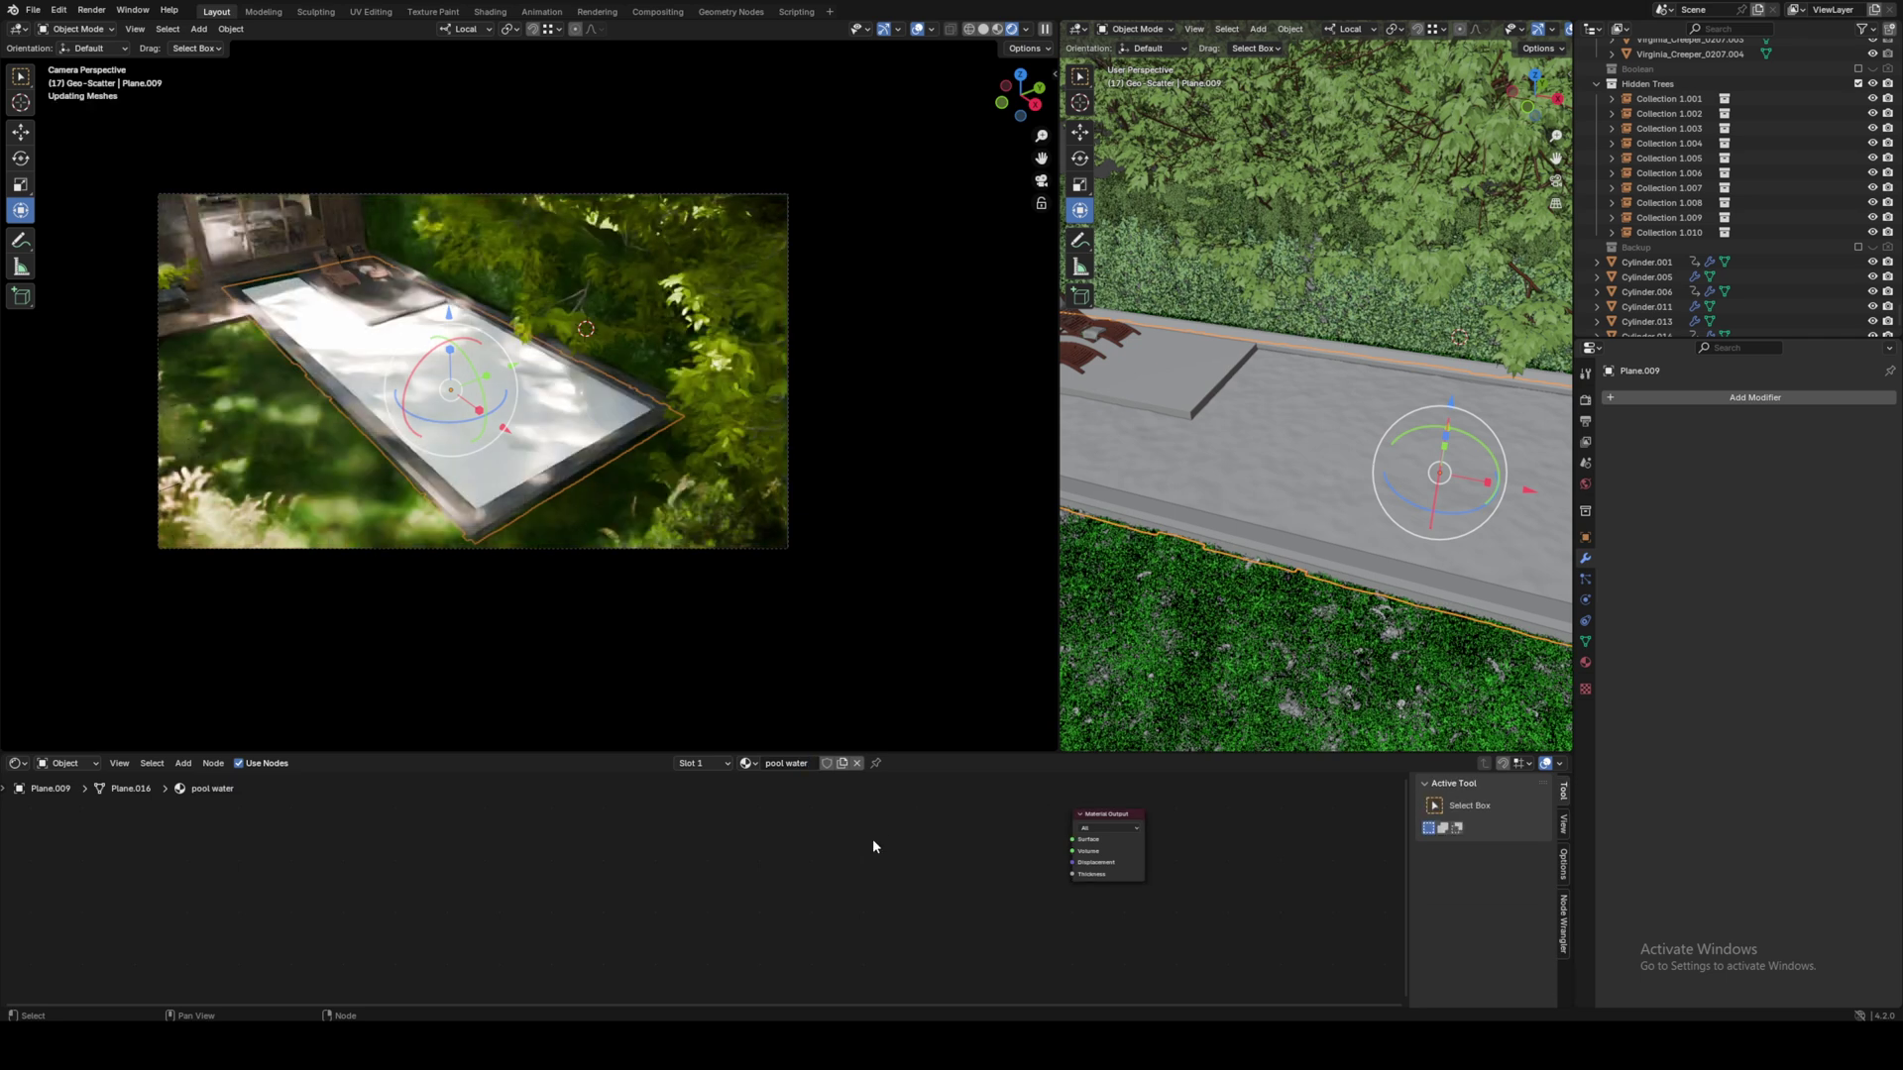
key(shift+a)
text(glass)
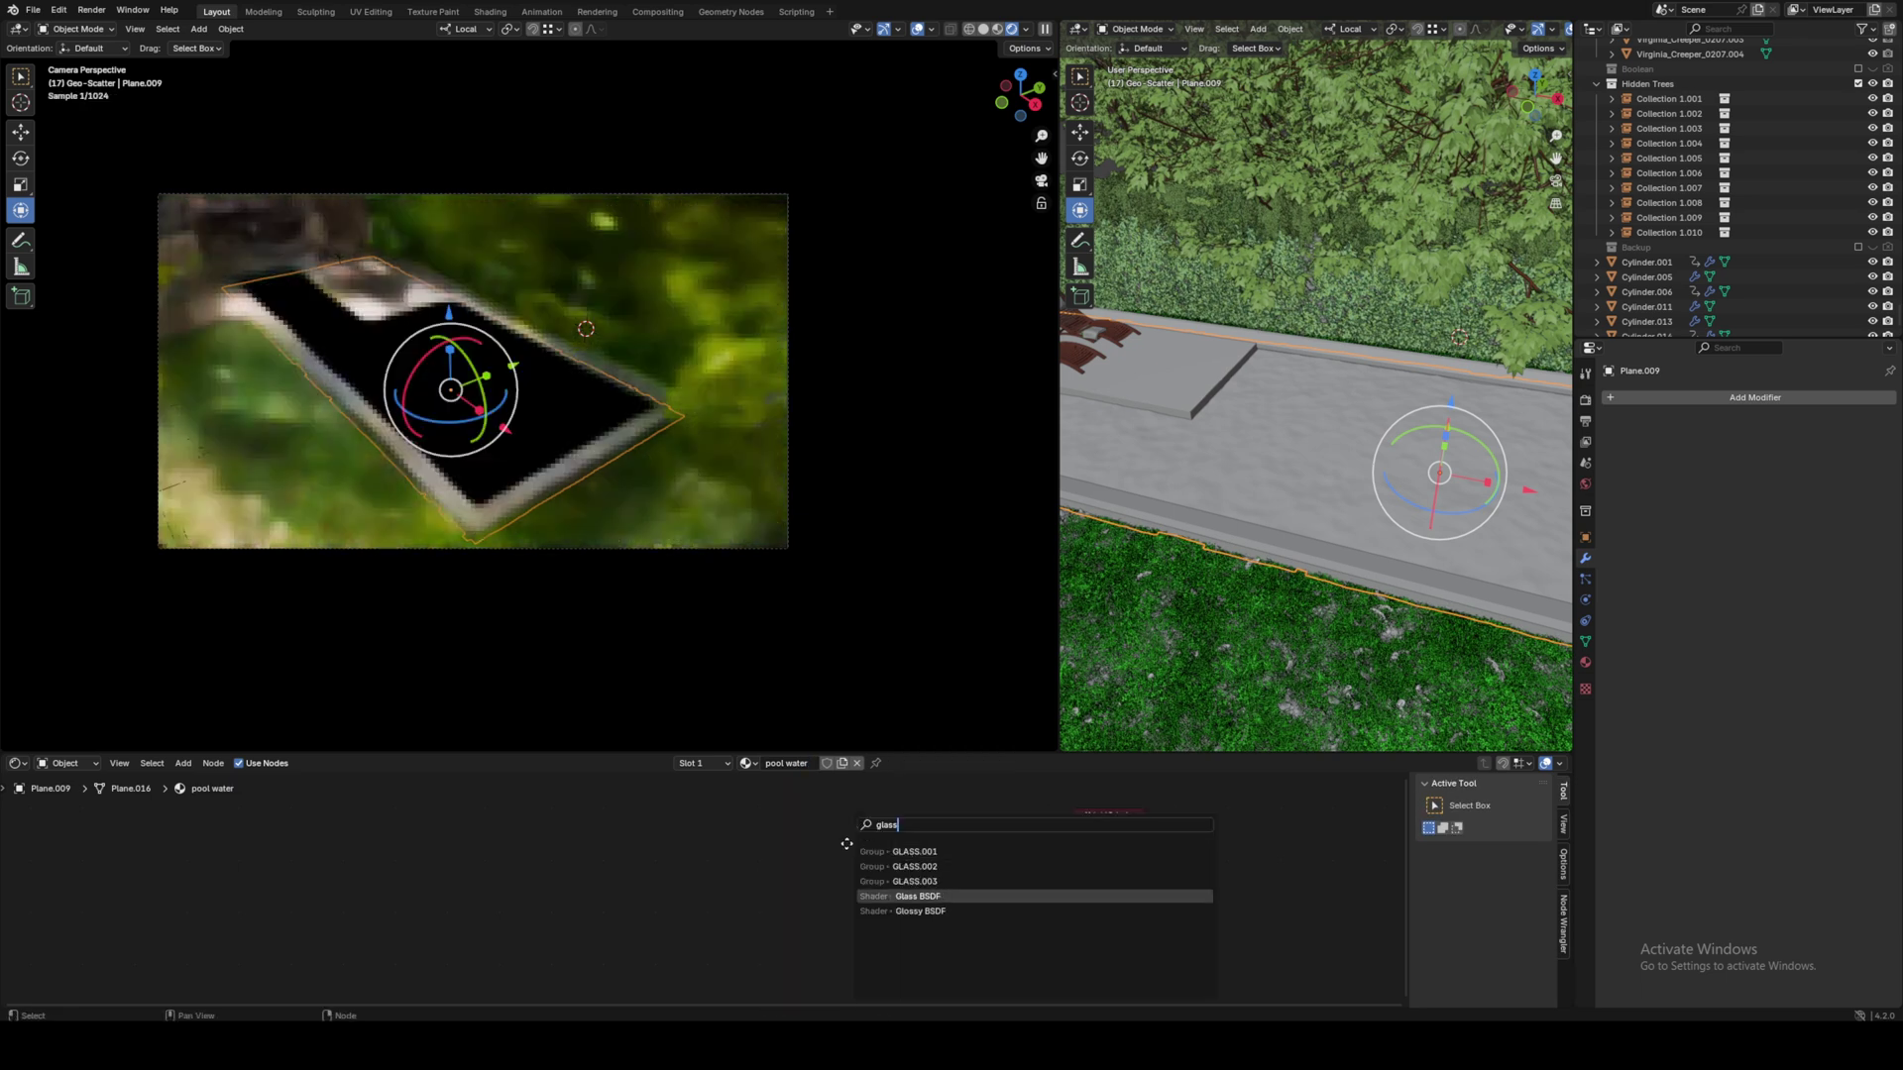
key(Return)
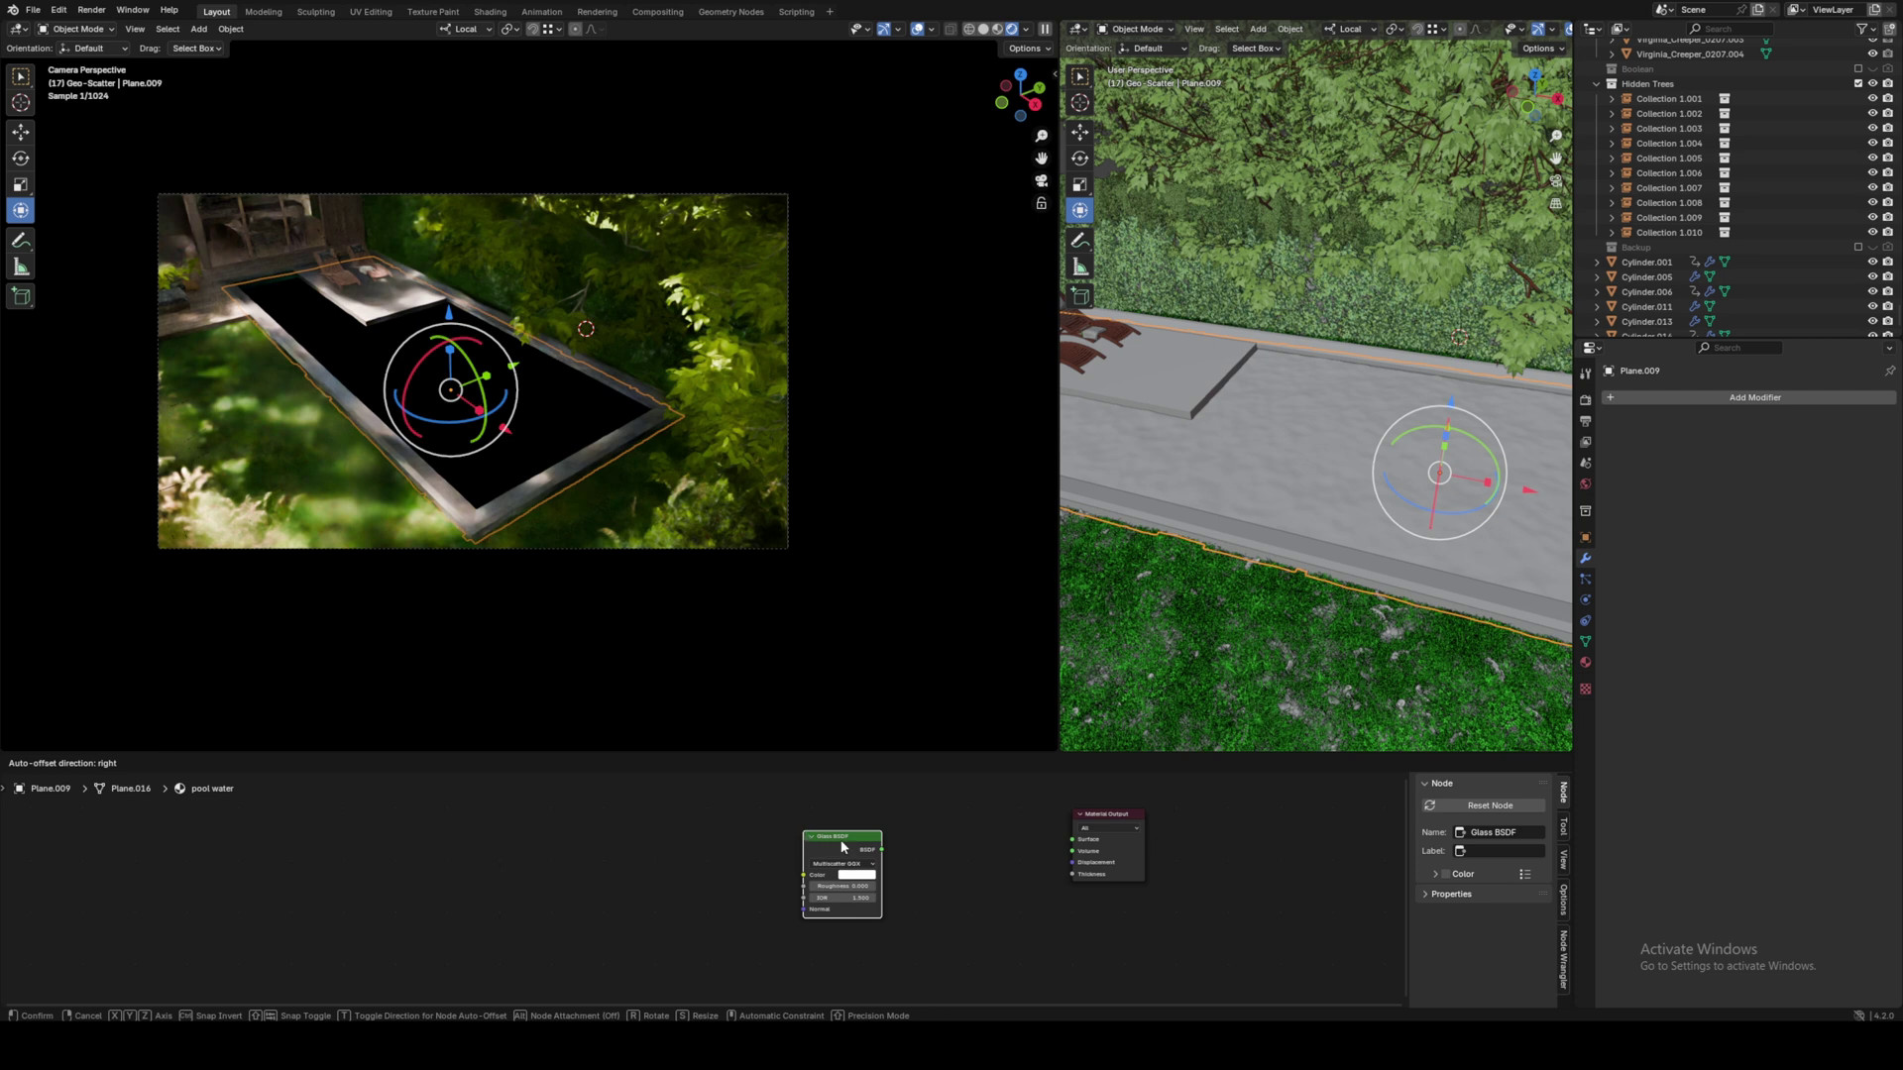
click(841, 846)
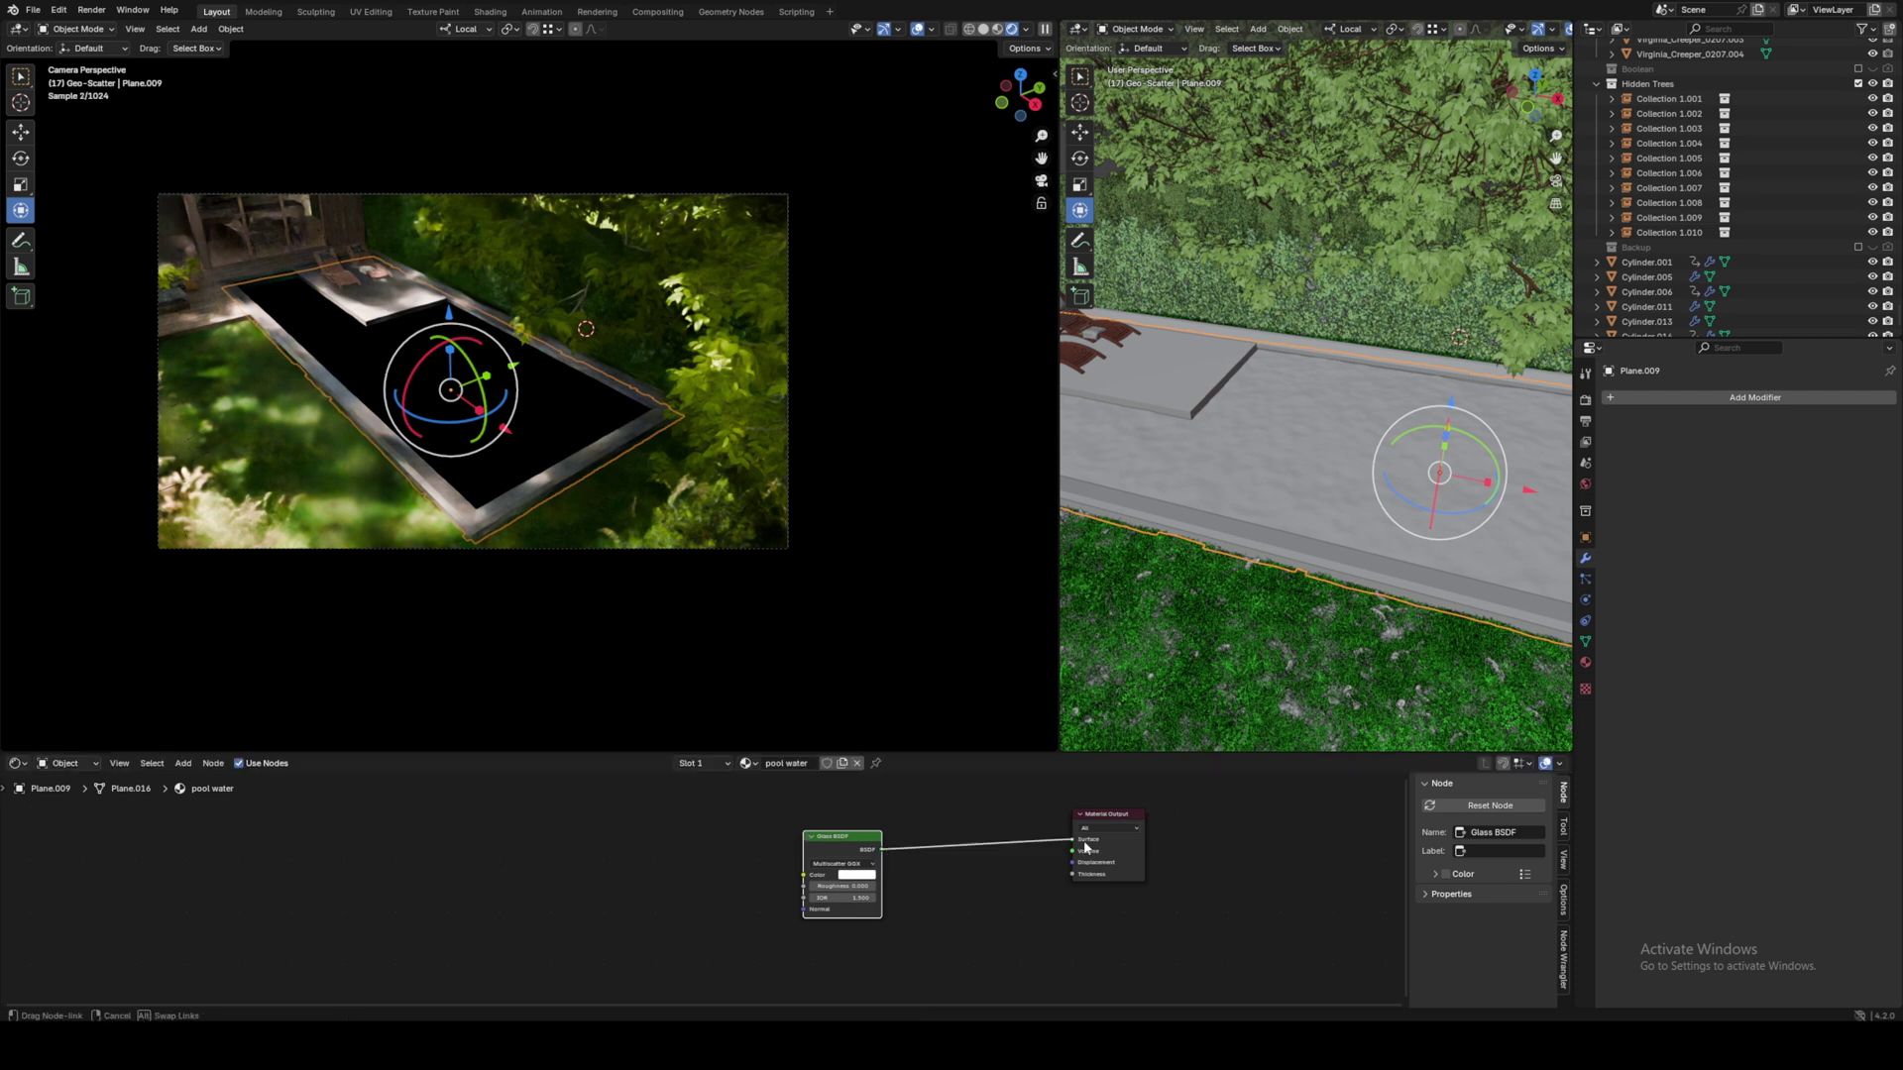
drag(1081, 845, 1080, 845)
key(Home)
click(911, 907)
text(1.3)
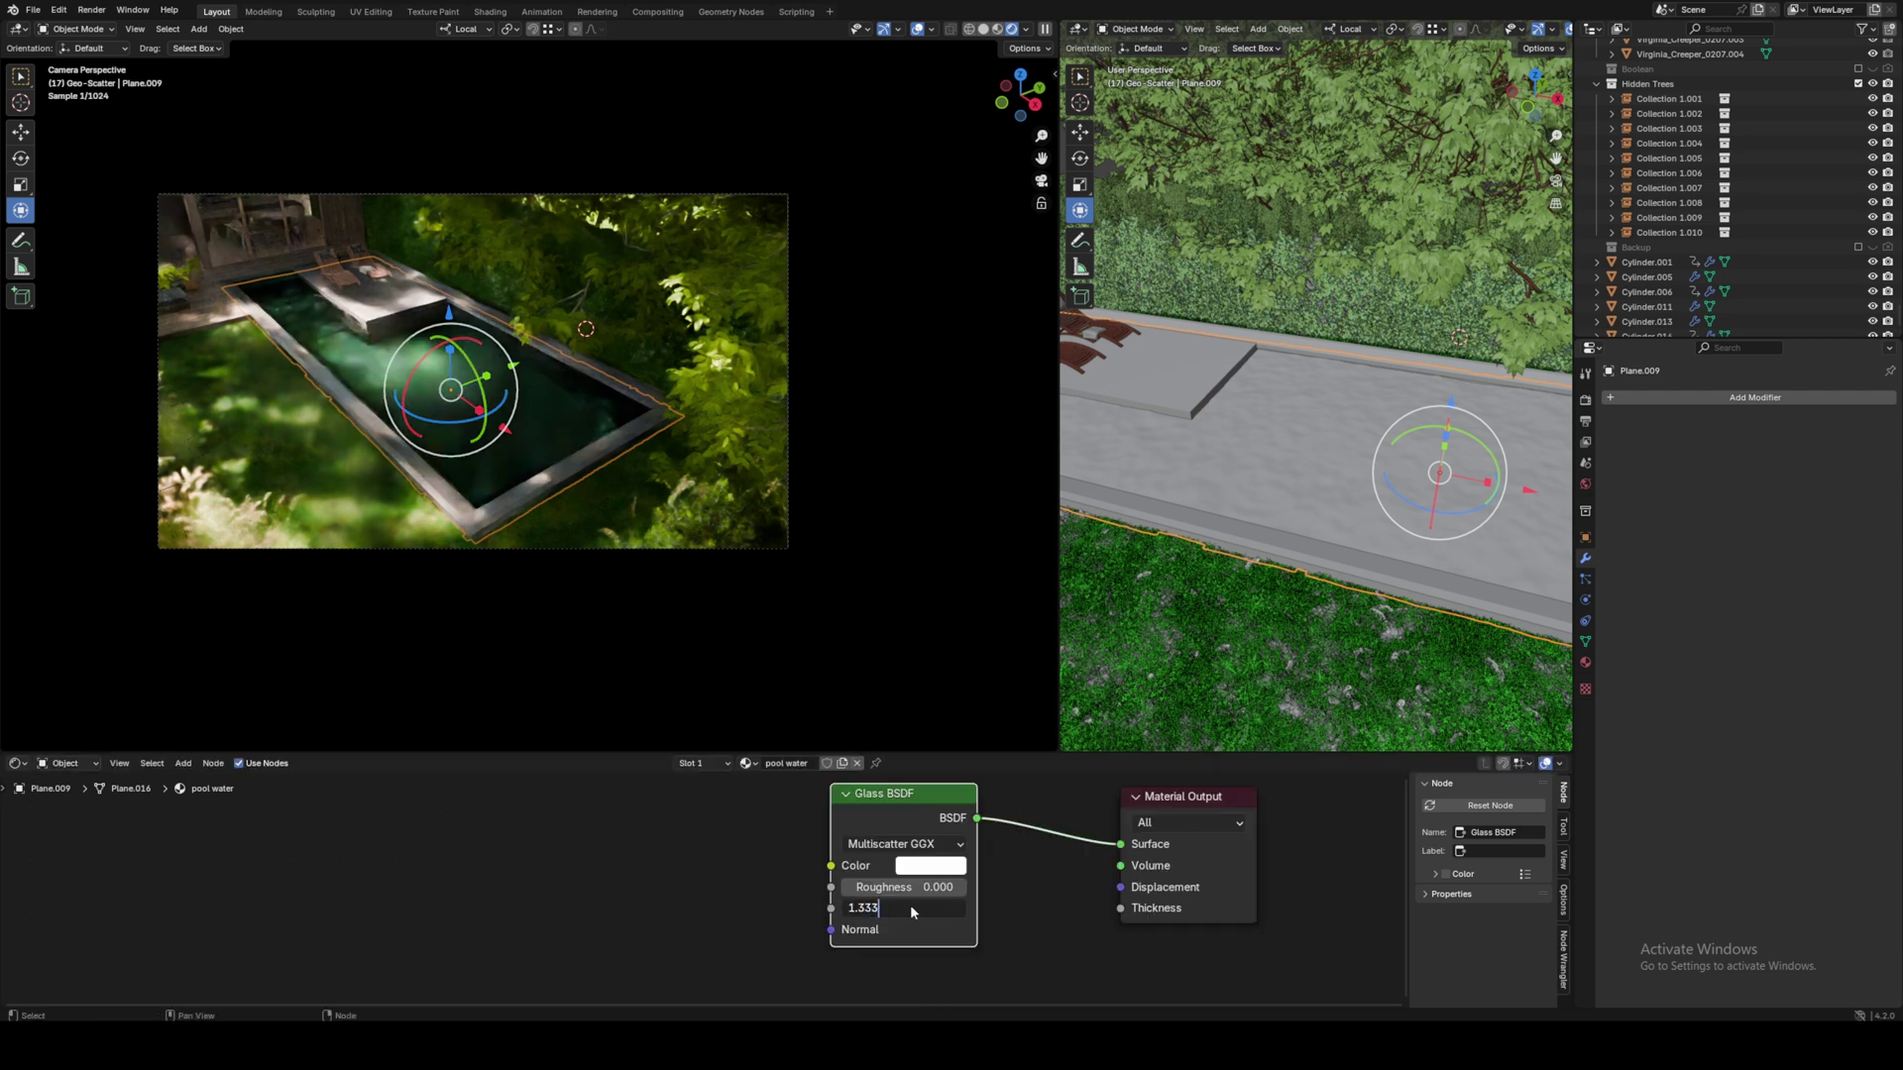
text(33)
key(Return)
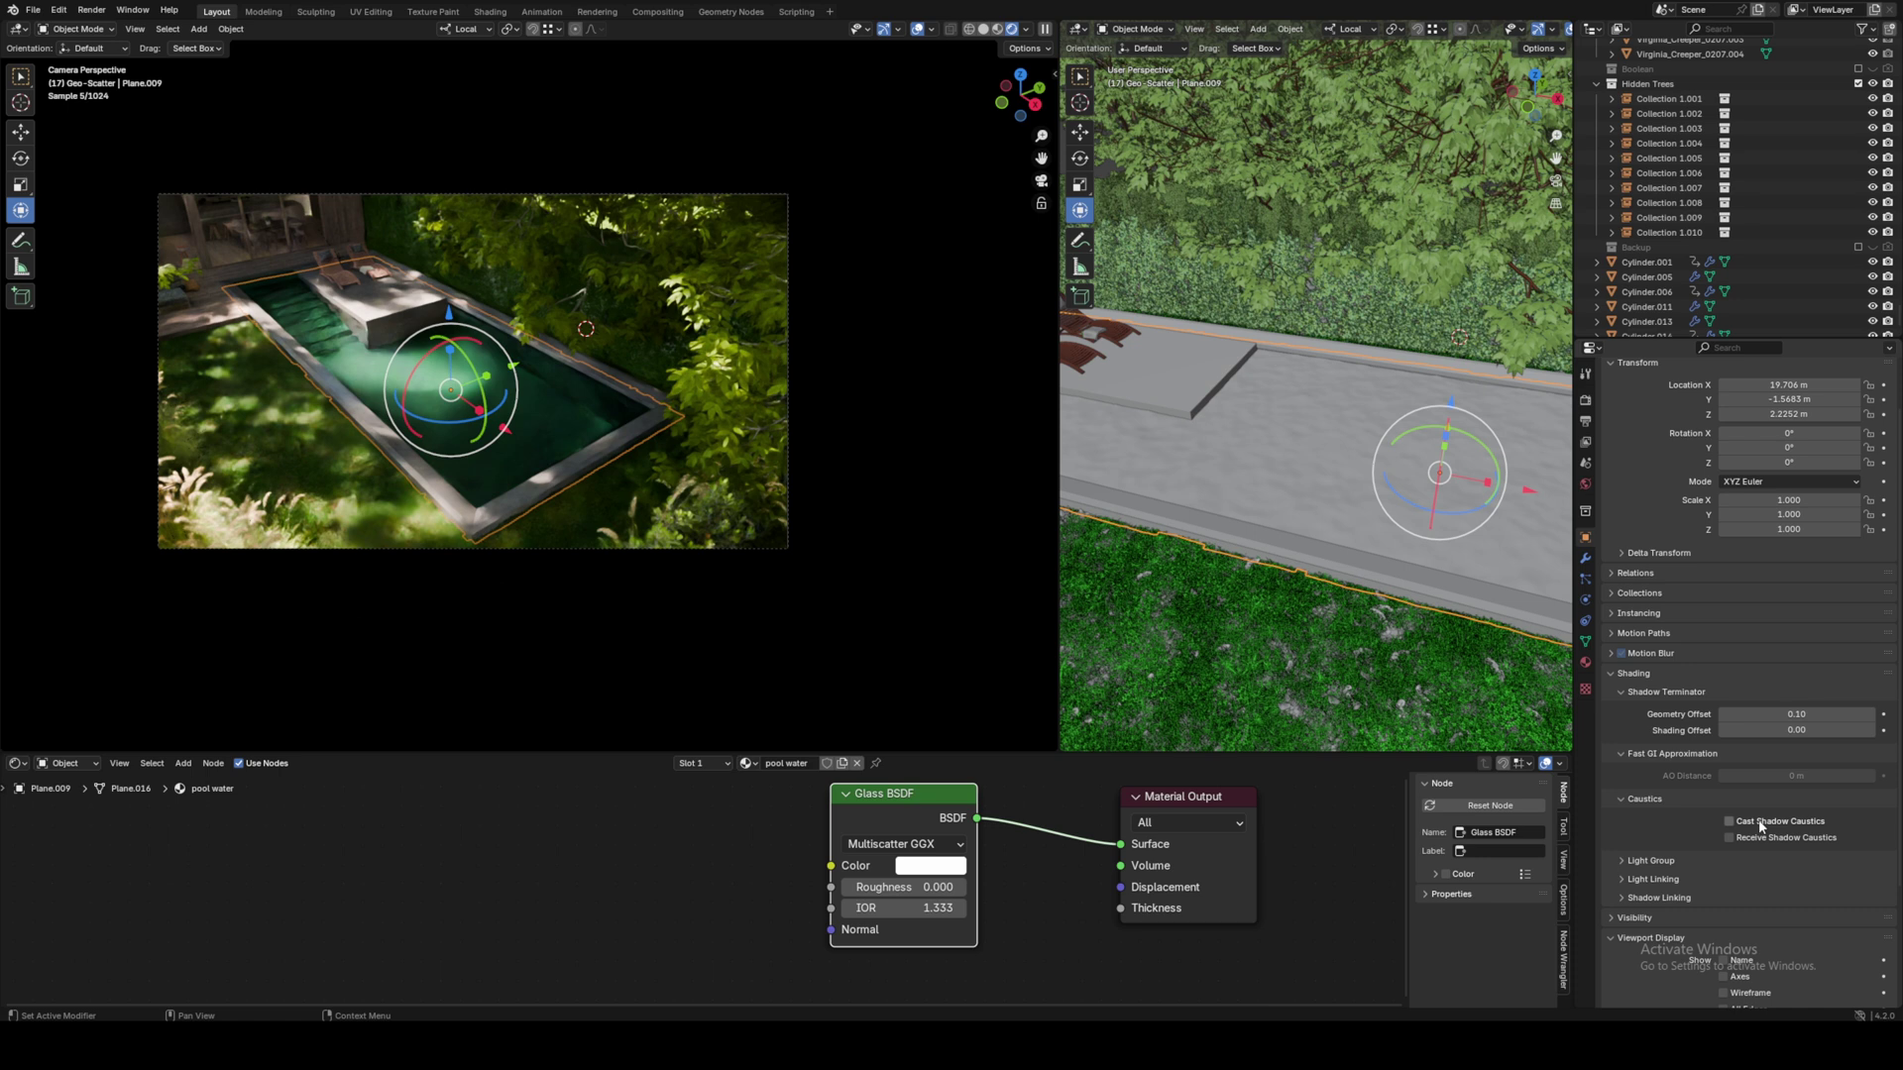
- Enable Cast Shadow Caustics on Plane.009, then select the concrete ground and orbit the view
click(1761, 827)
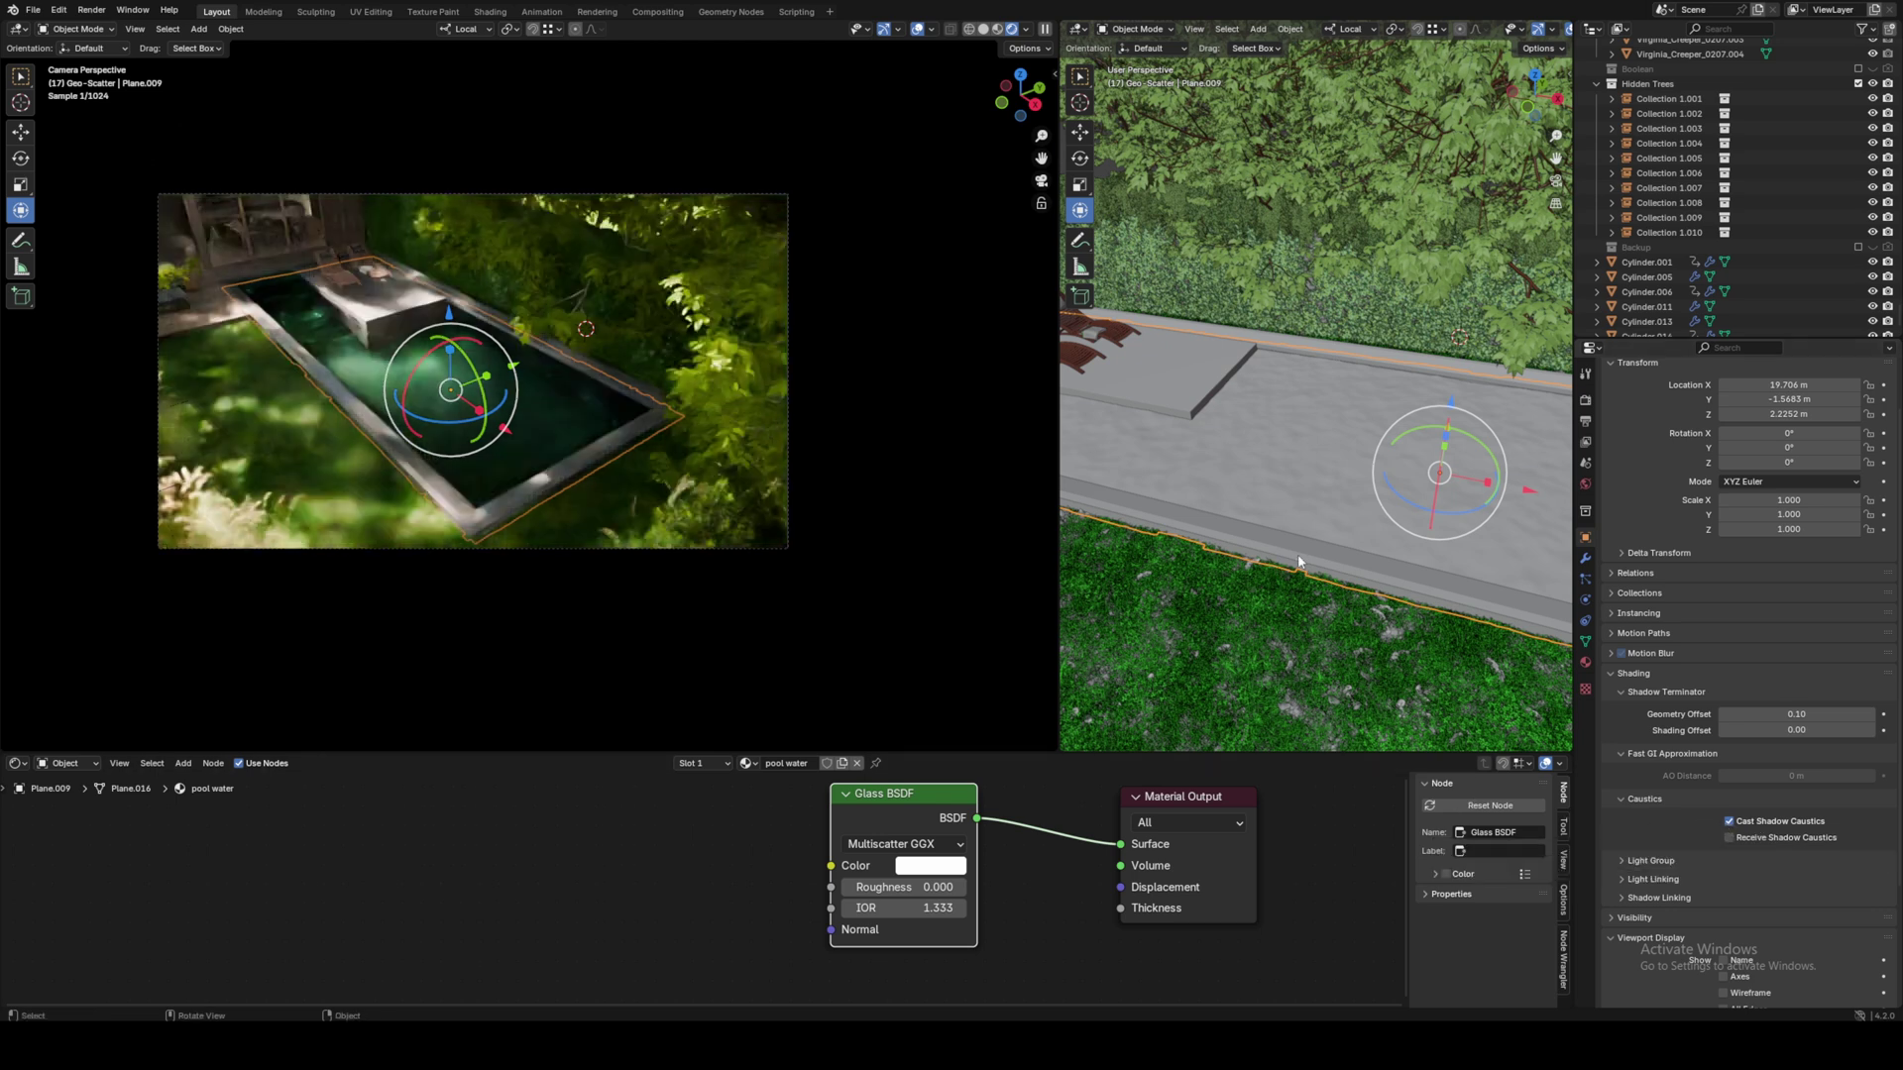
click(1234, 457)
middle_drag(1234, 457, 1355, 431)
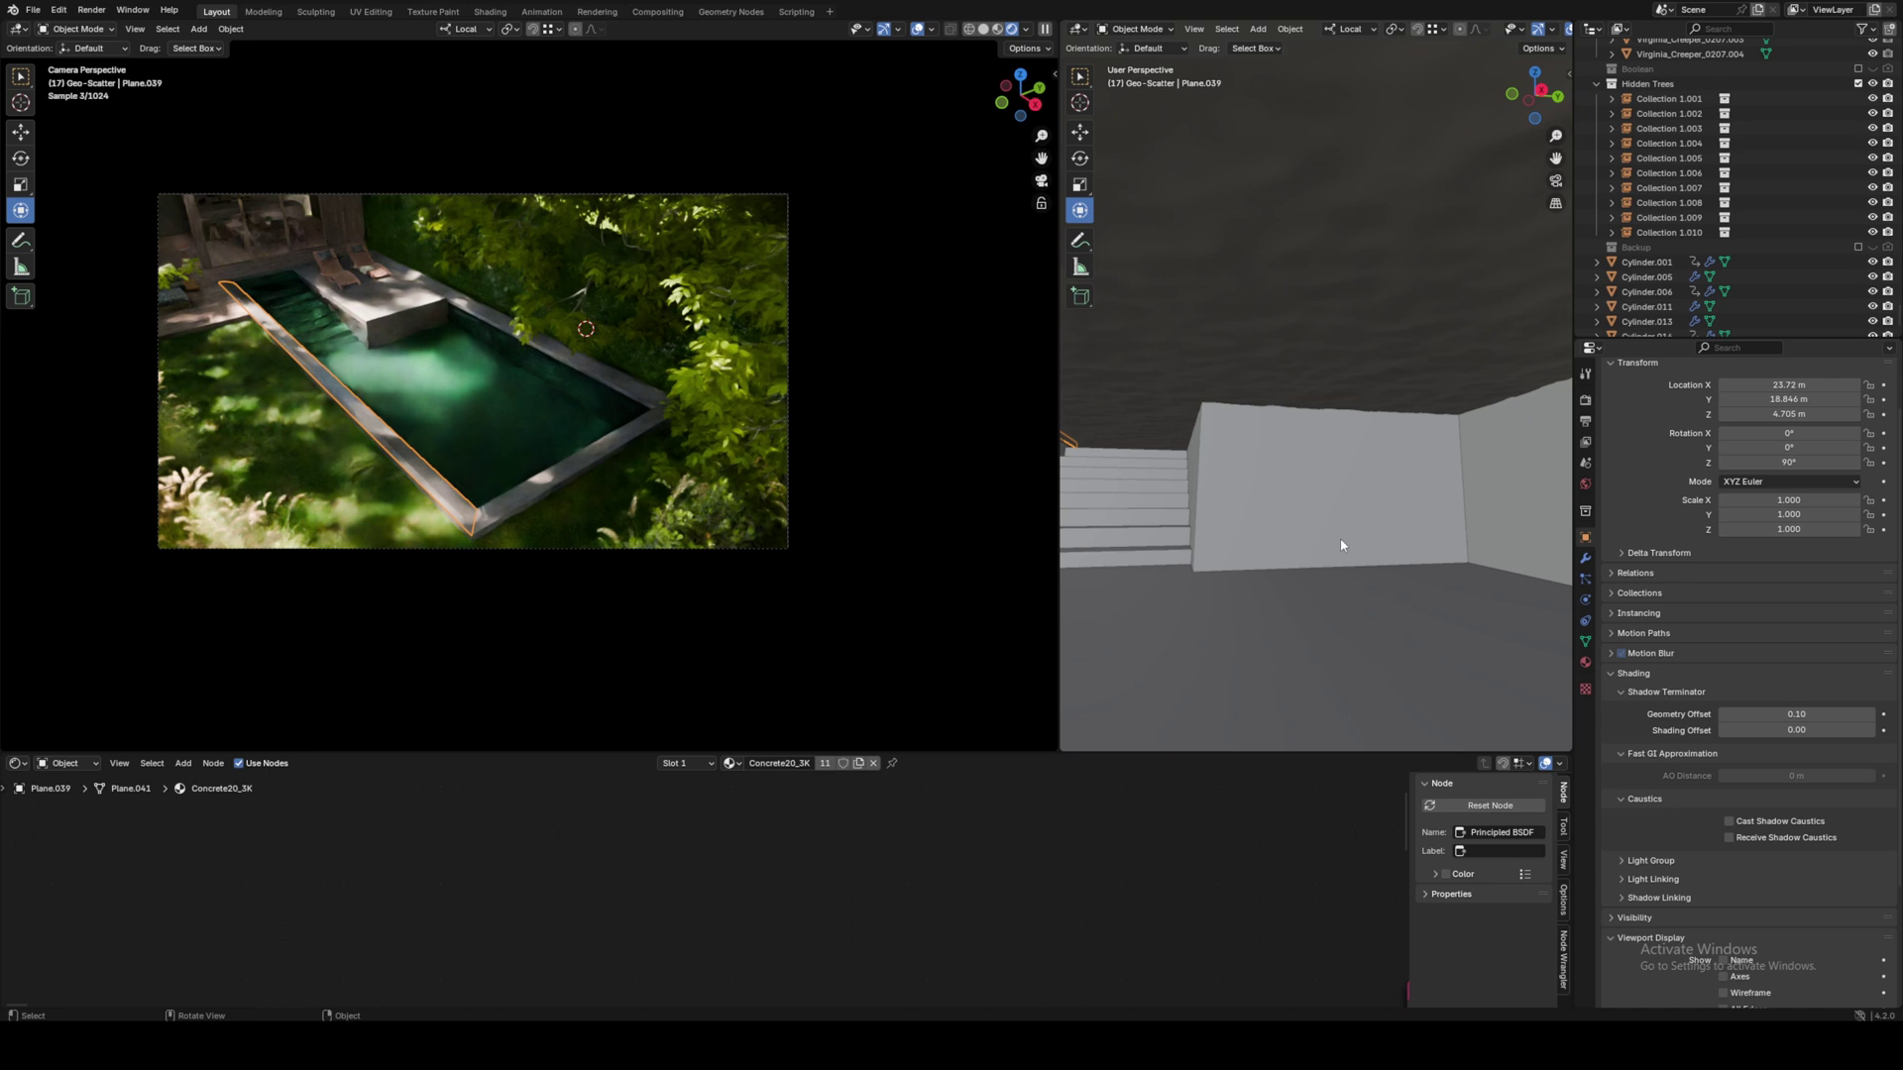
- Select the pool floor and wall, then turn on Shadow Caustics in the World settings
click(1381, 628)
scroll(1759, 814, down, 1)
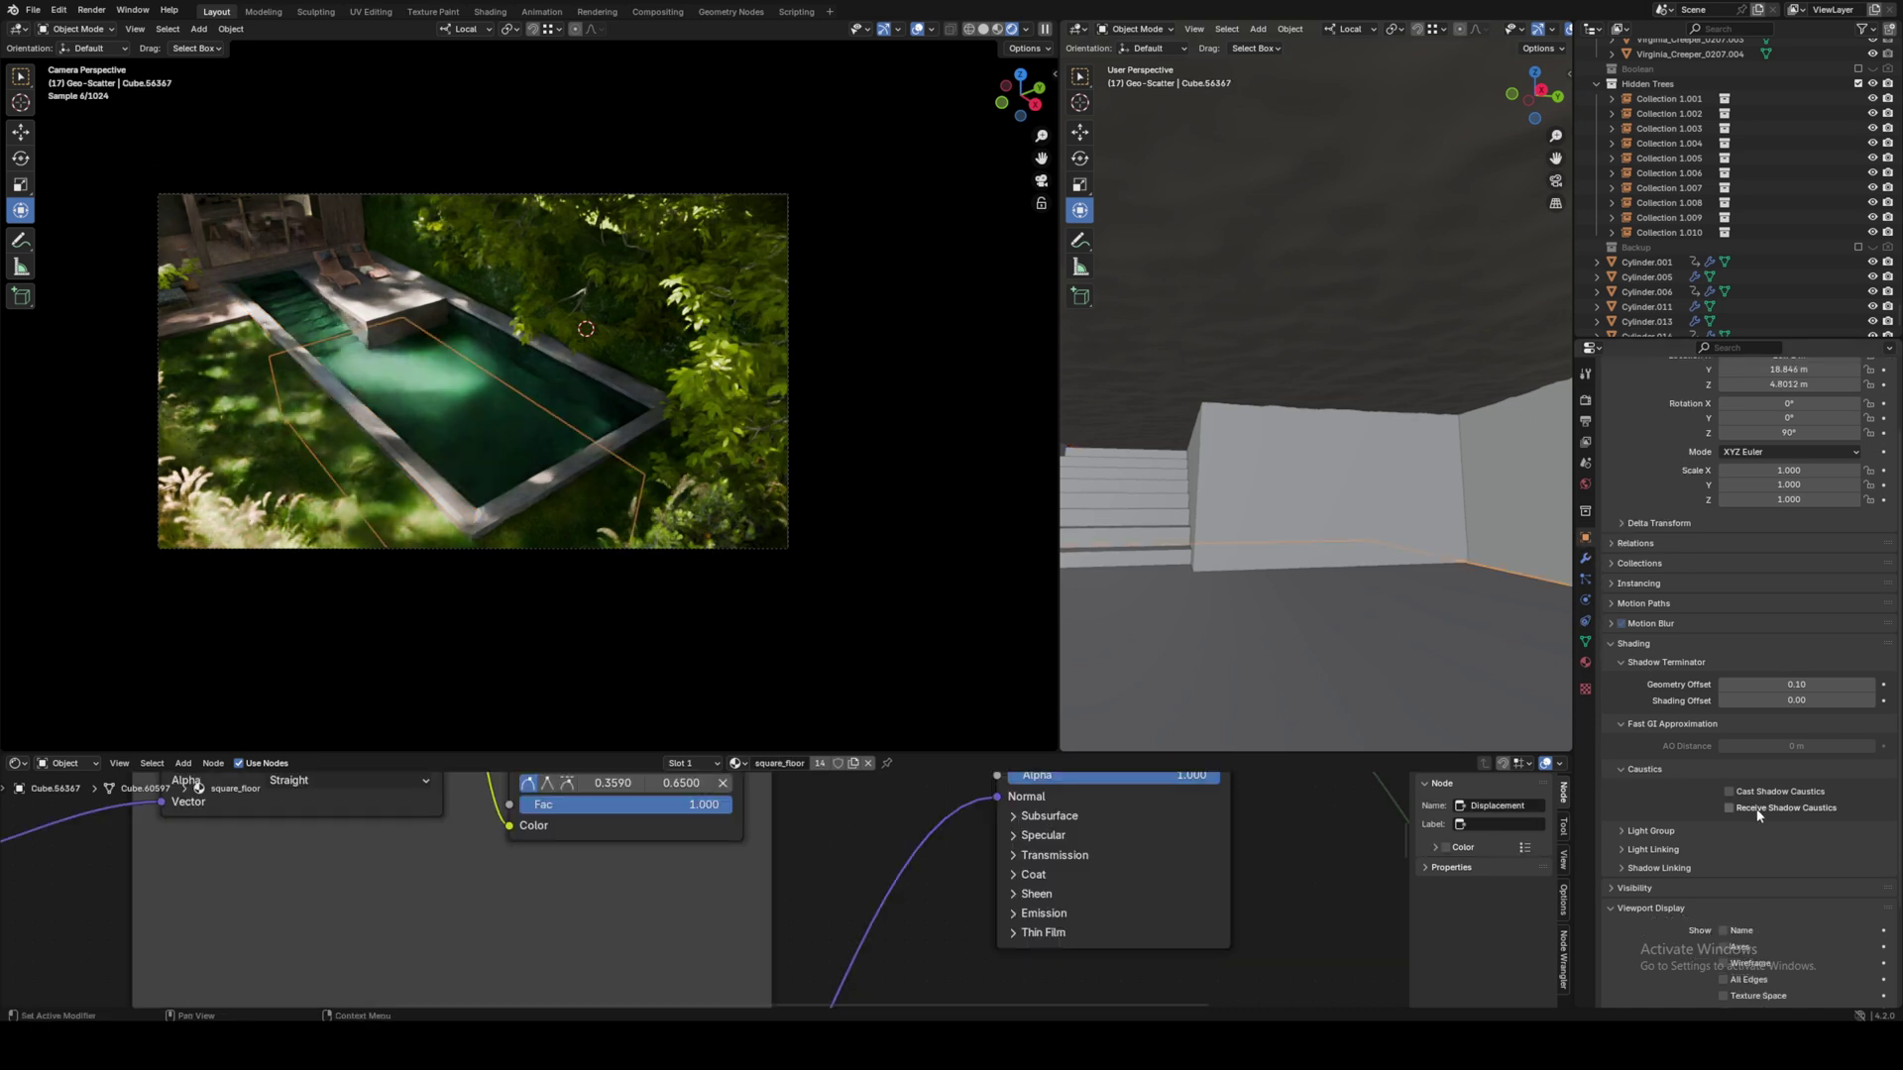
click(1417, 523)
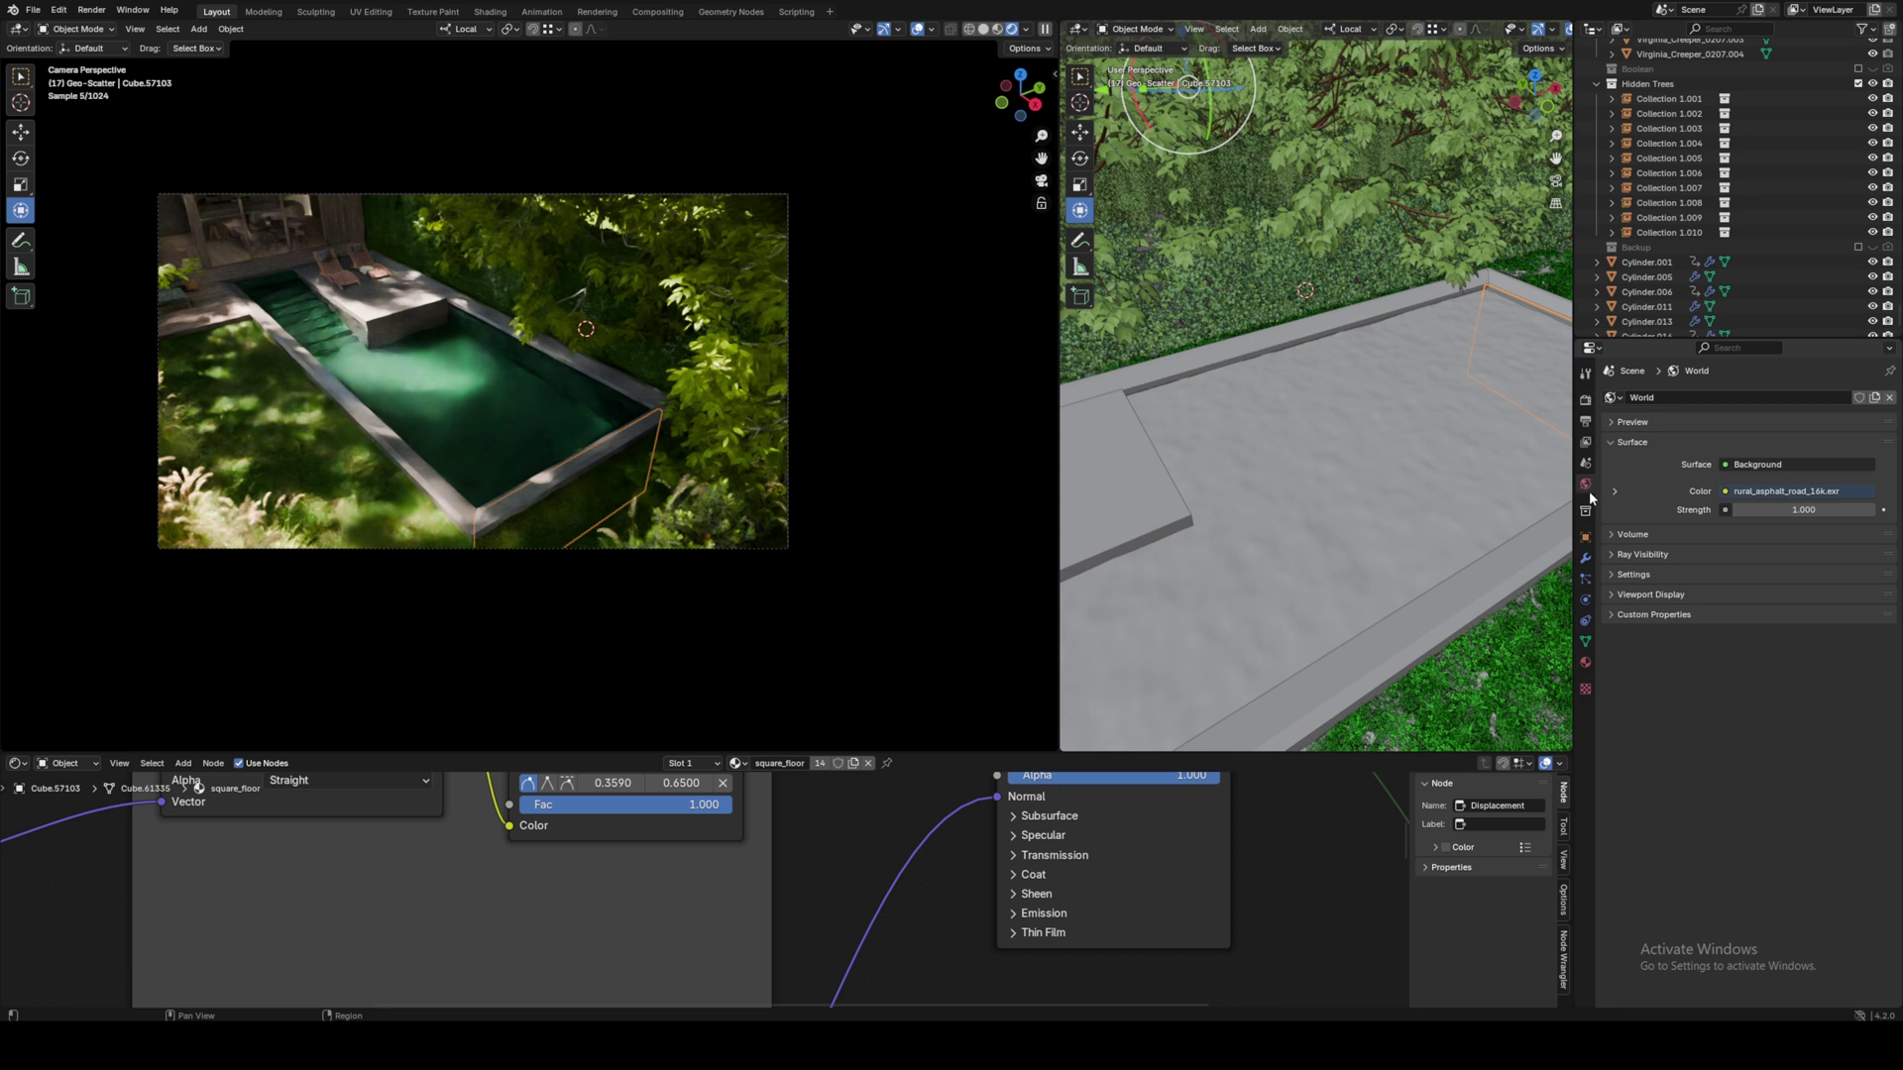
click(1635, 572)
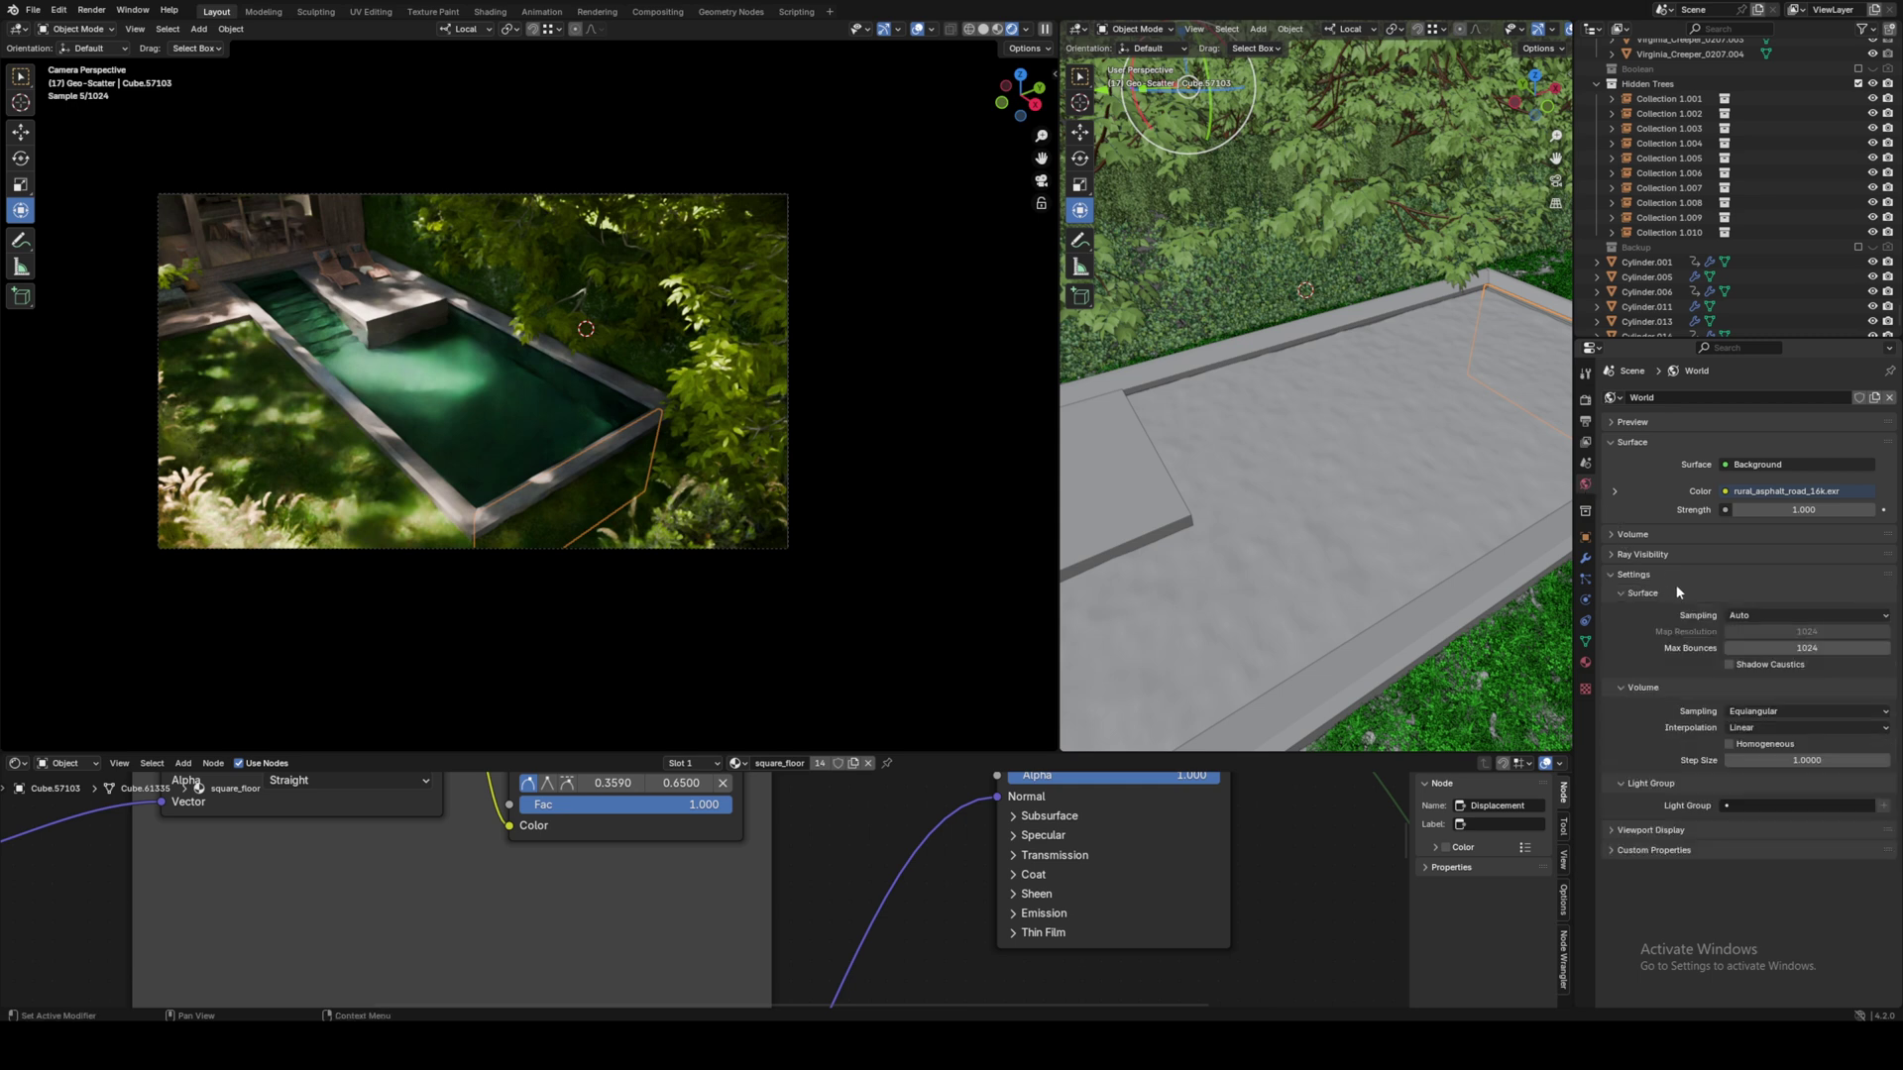
click(1781, 666)
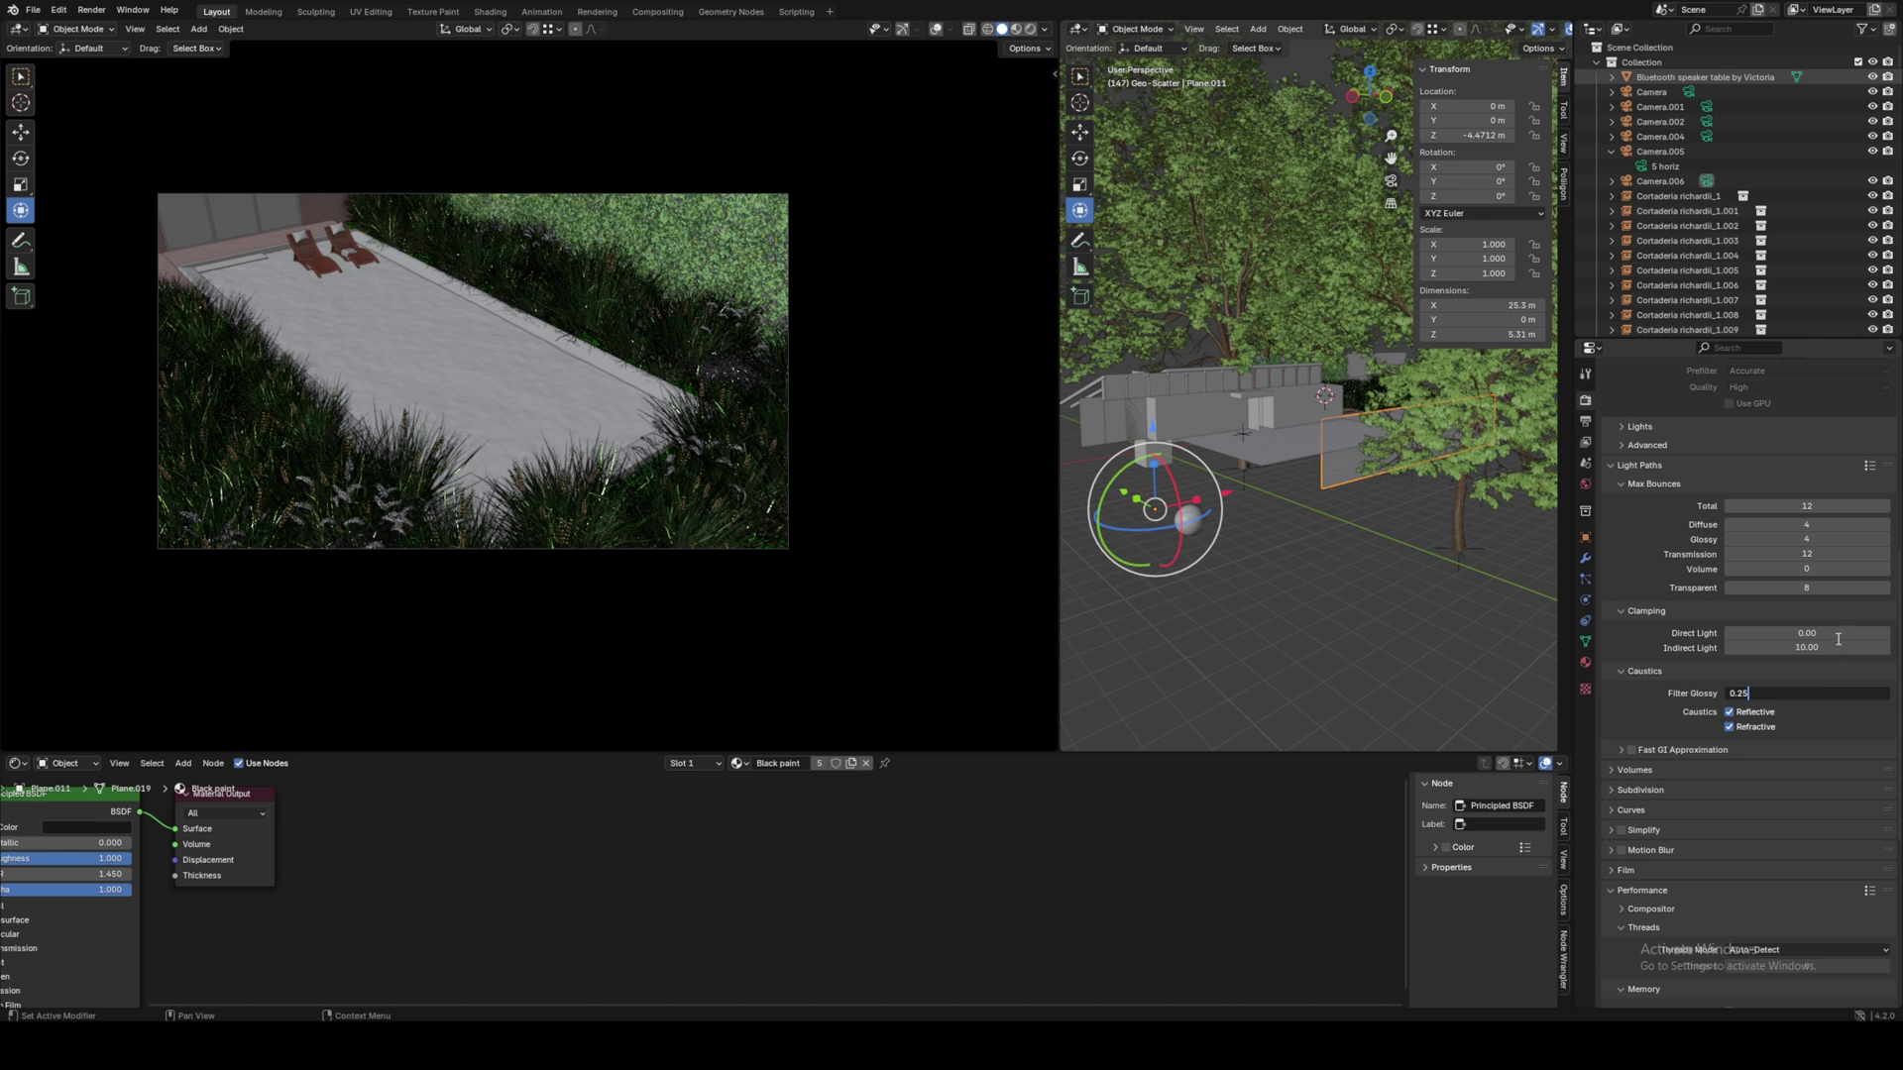
- Under Light Paths, set Caustics Filter Glossy to 0.25 and the Indirect Light clamp to 50
click(1839, 644)
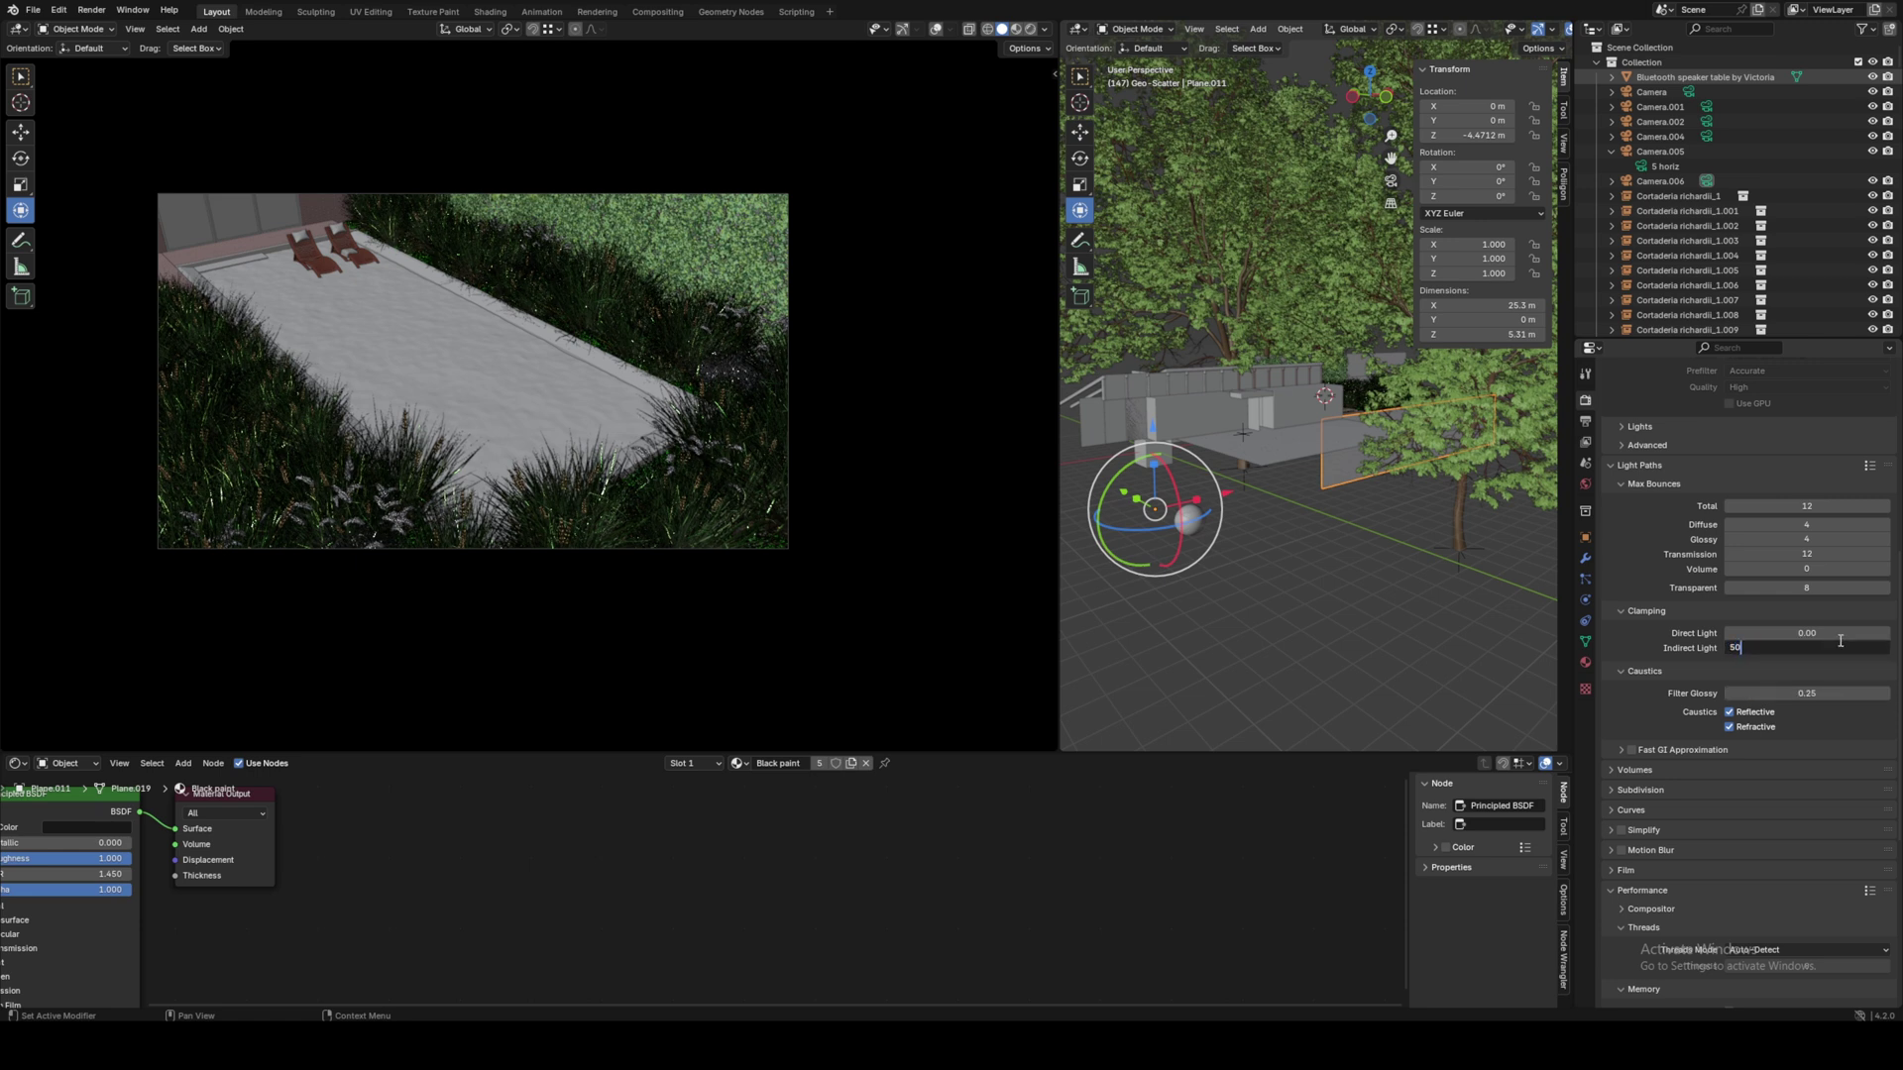
text(50)
key(Return)
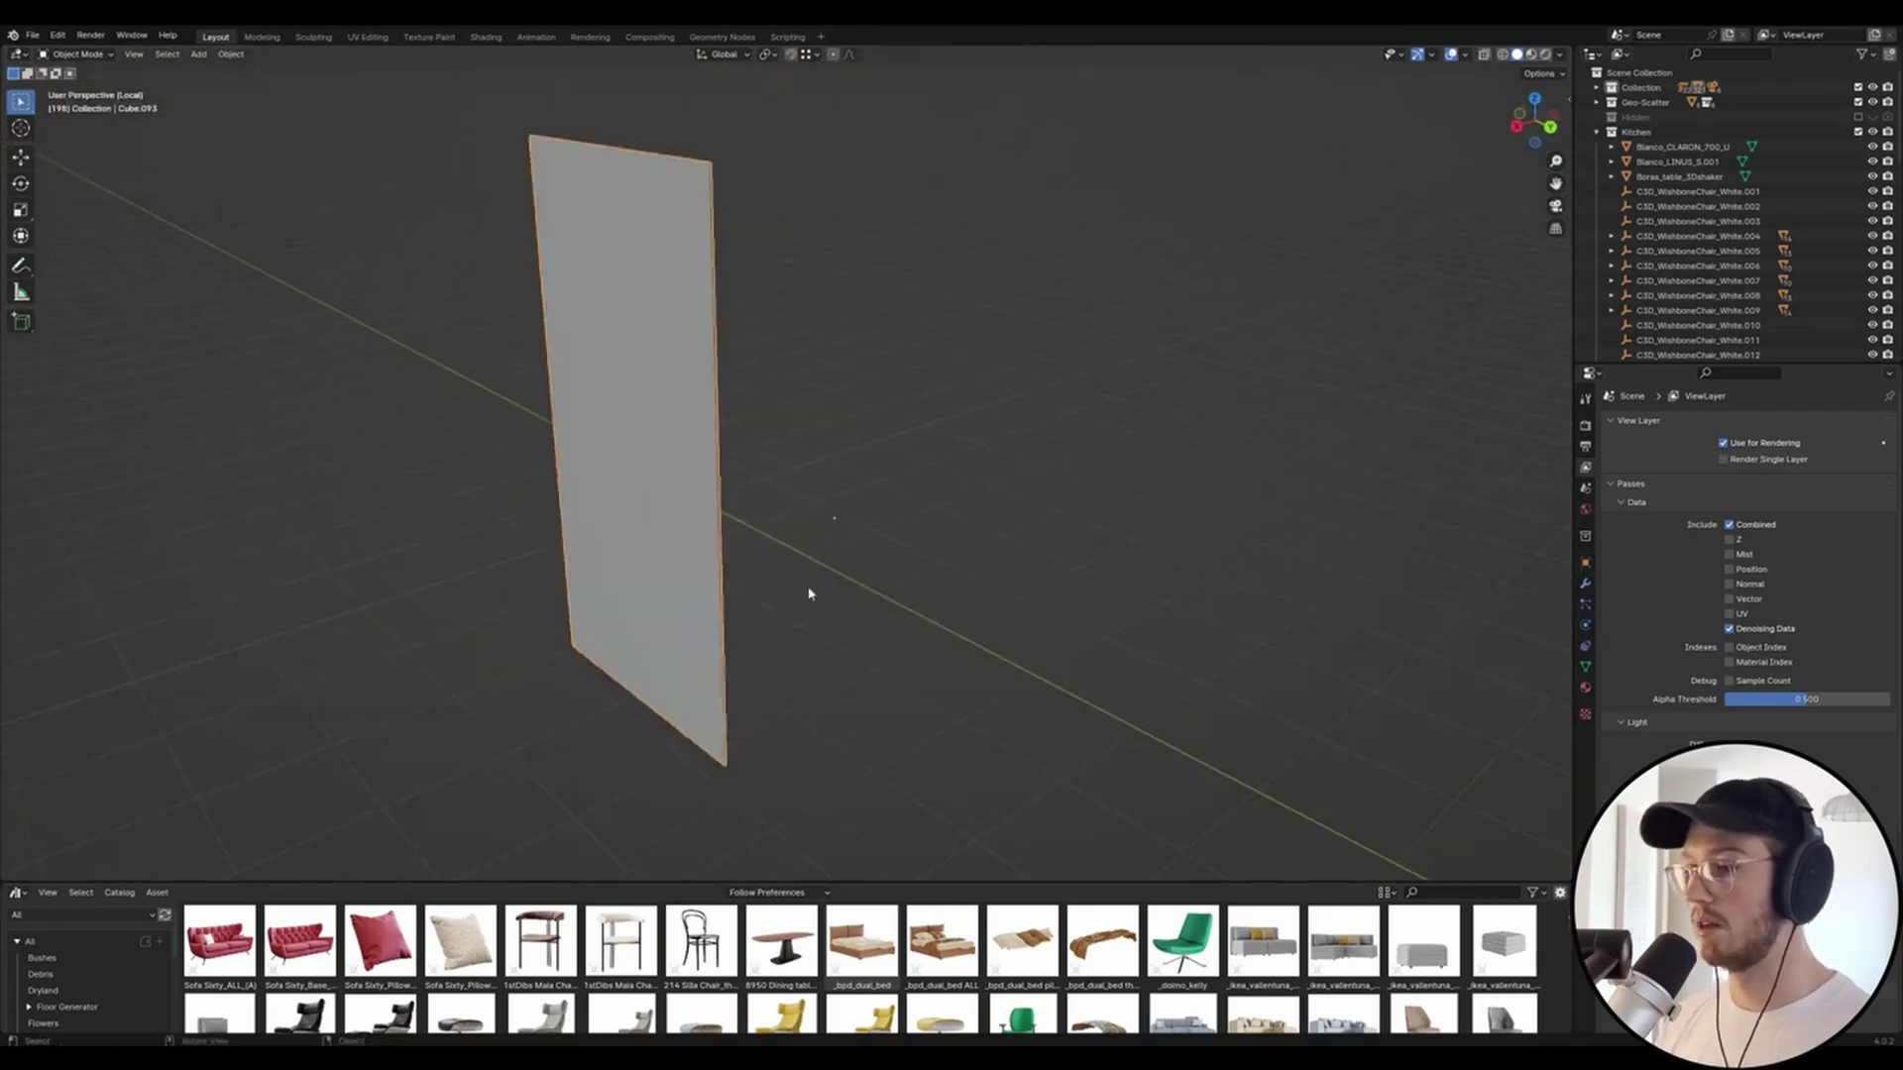
key(n)
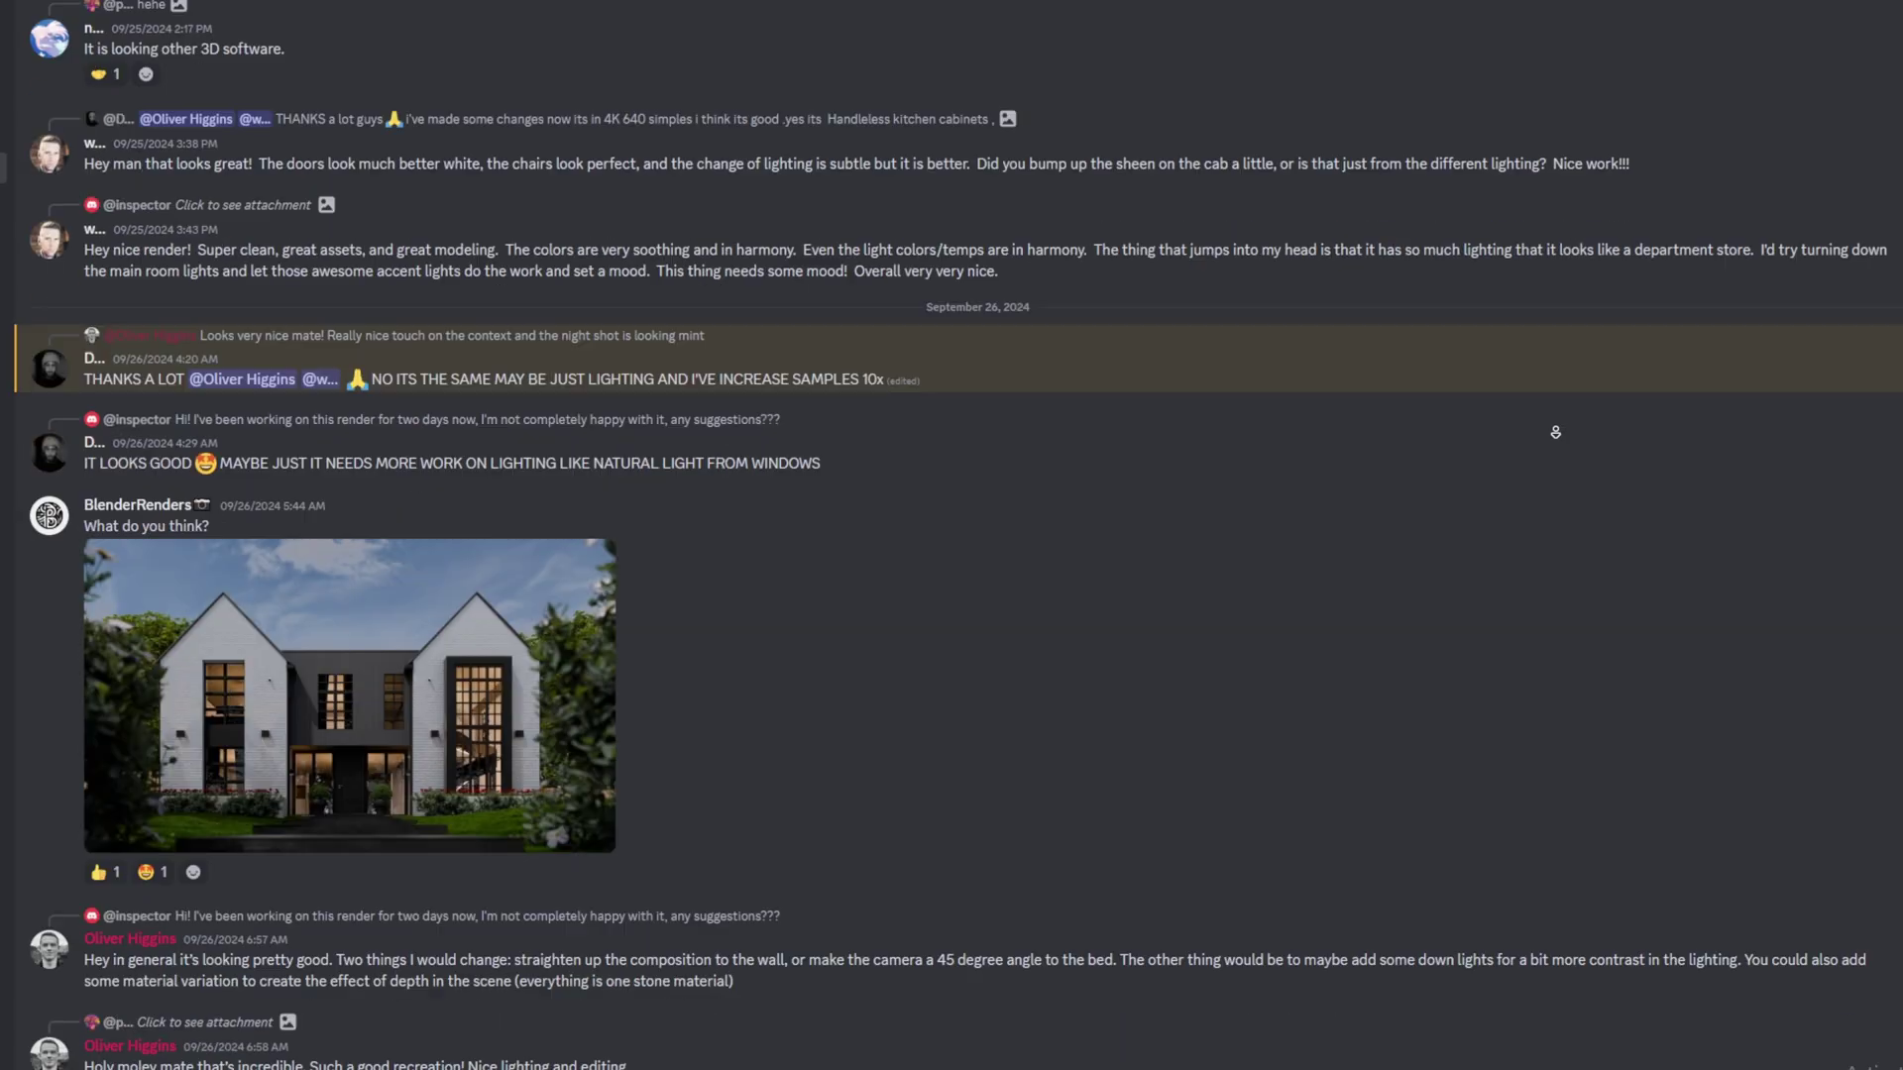
scroll(1554, 432, down, 15)
scroll(1555, 432, down, 15)
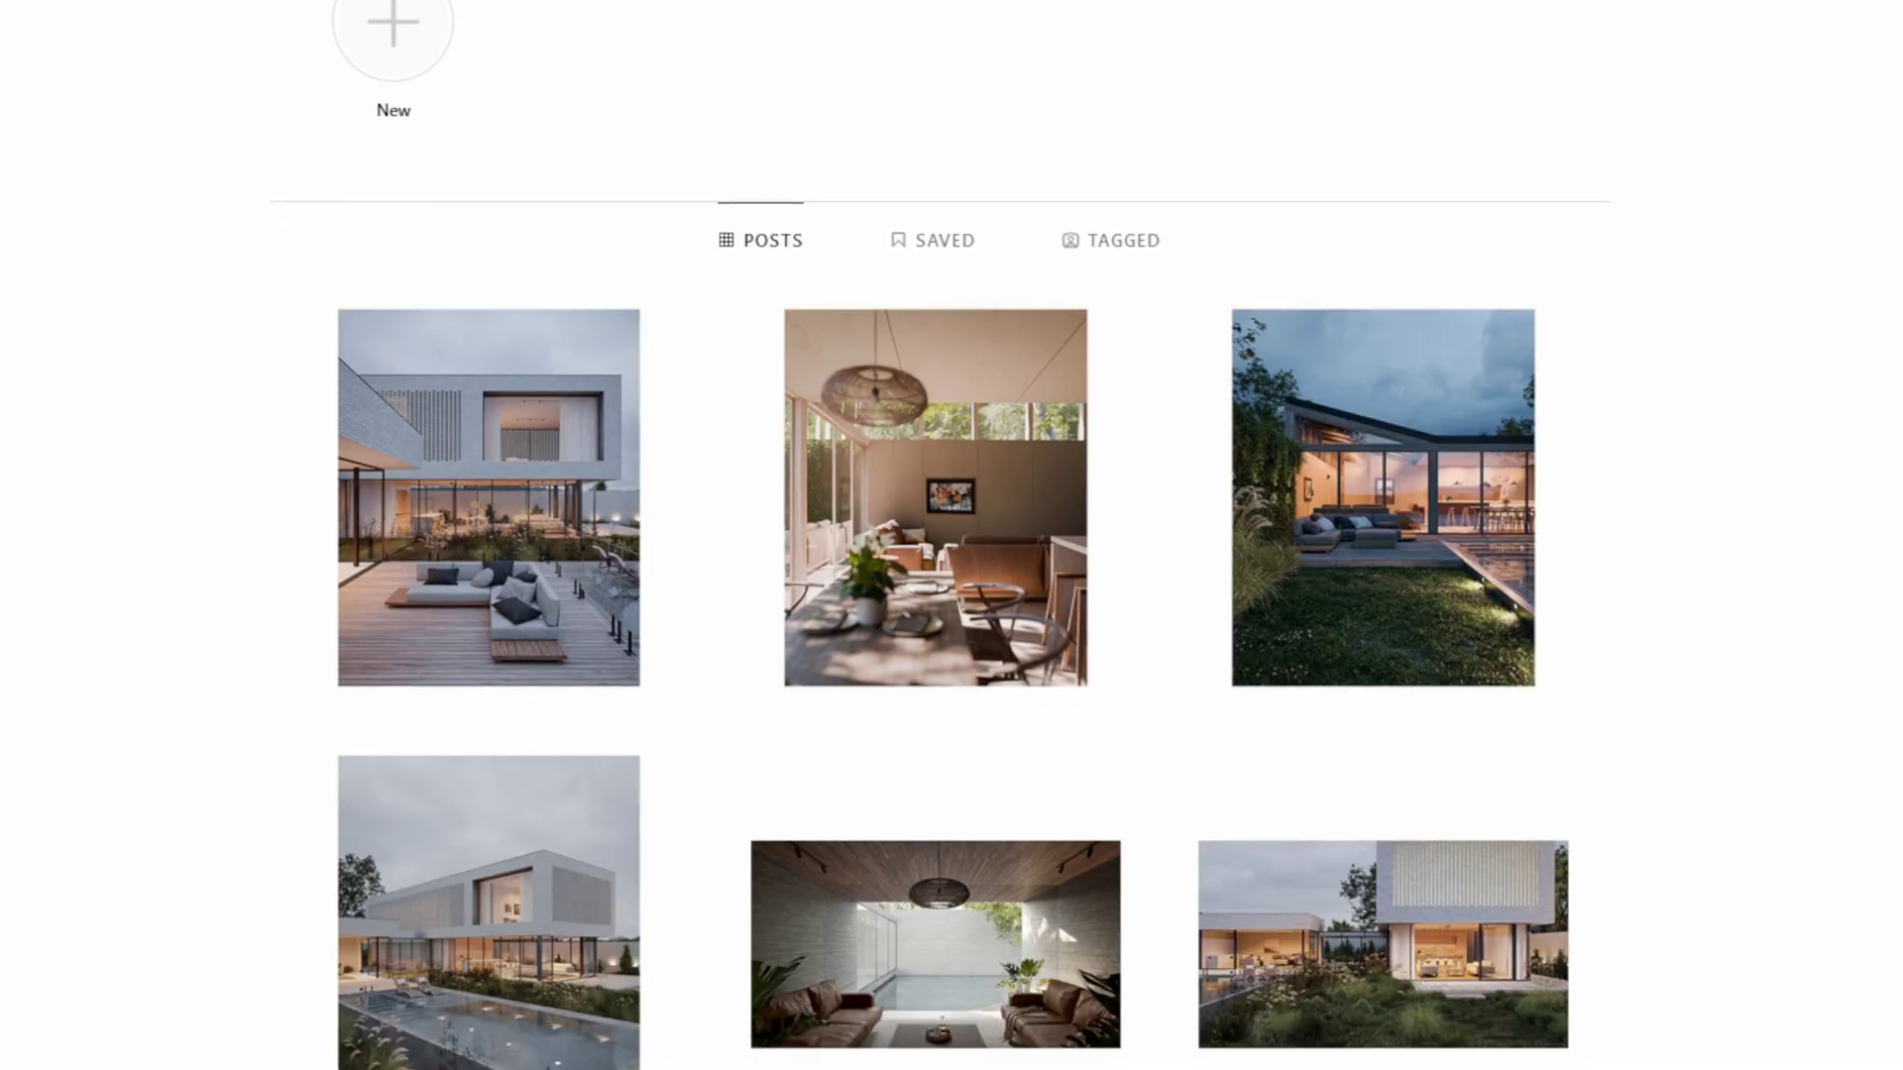
scroll(951, 535, down, 20)
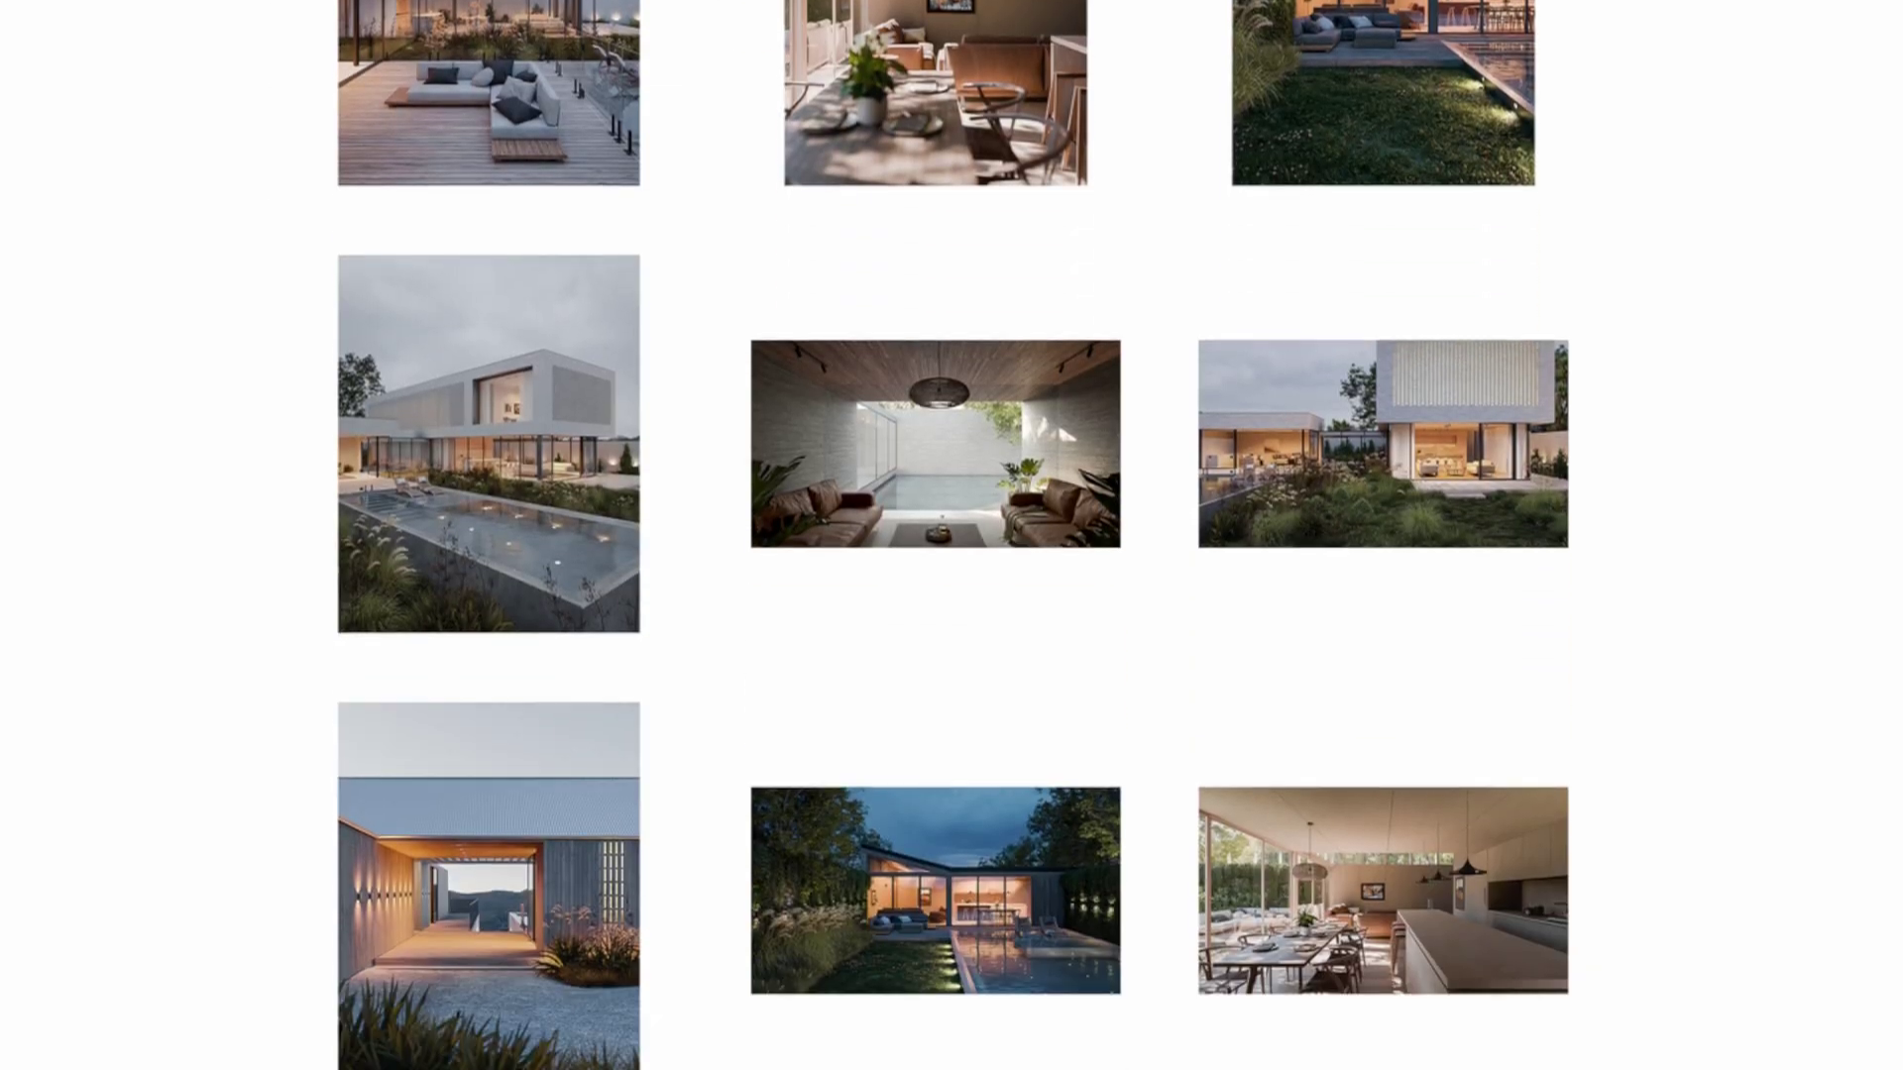
scroll(951, 535, down, 15)
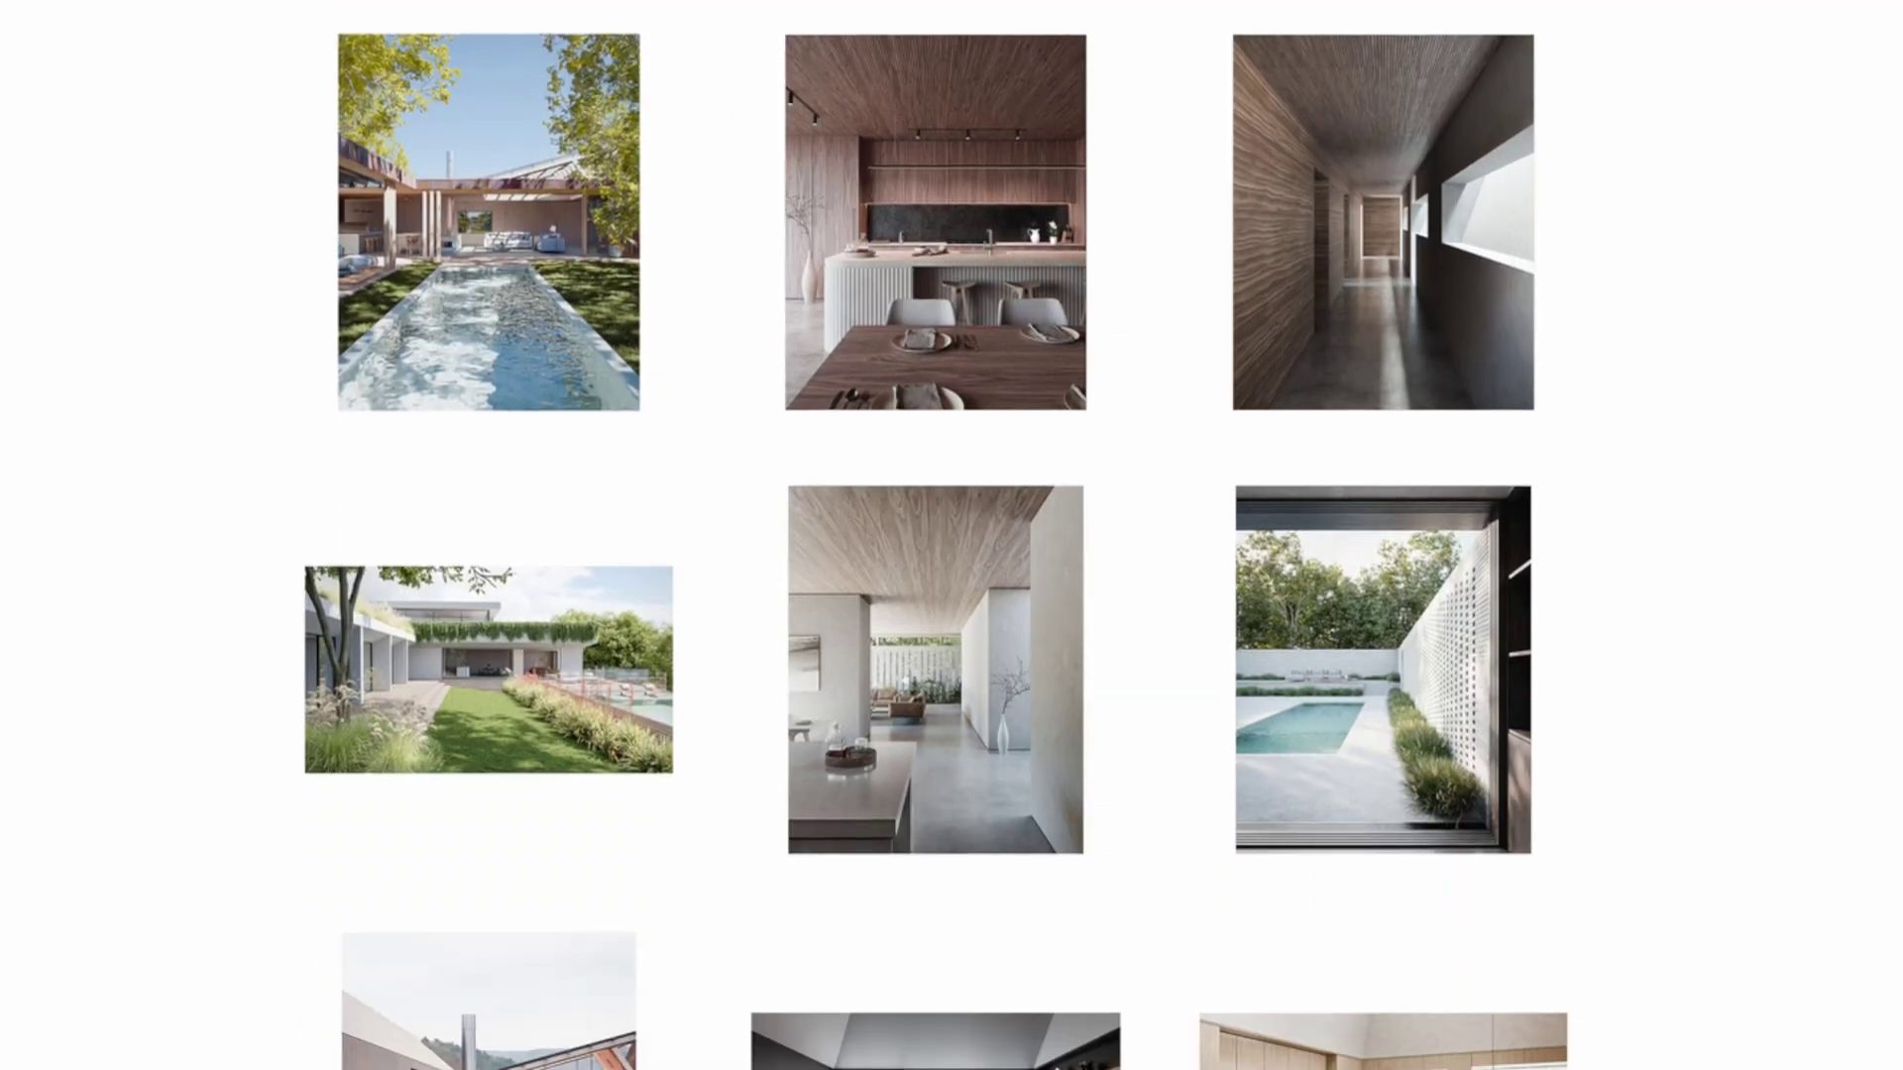